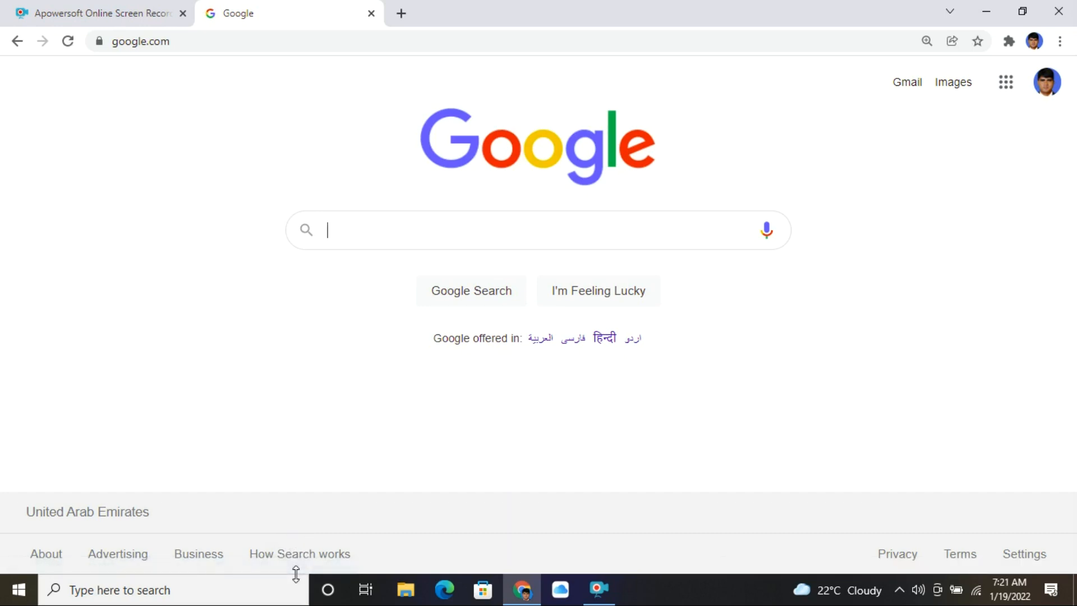
- Search Google for 'sajilo cv' and open the SajiloCV site from the results
text(sajilo cv)
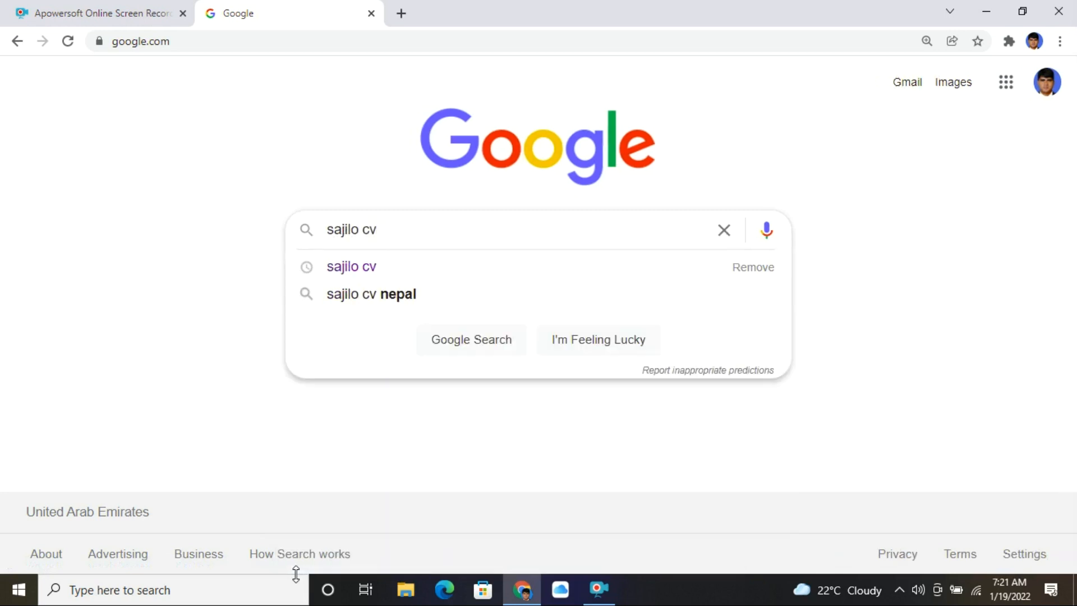
key(Return)
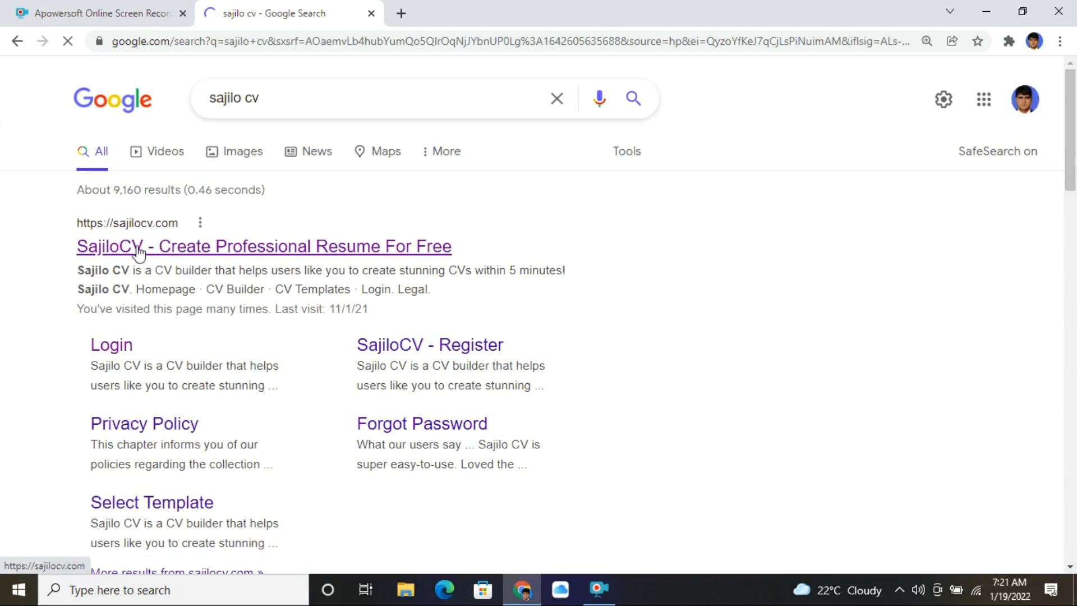
drag(72, 222, 521, 261)
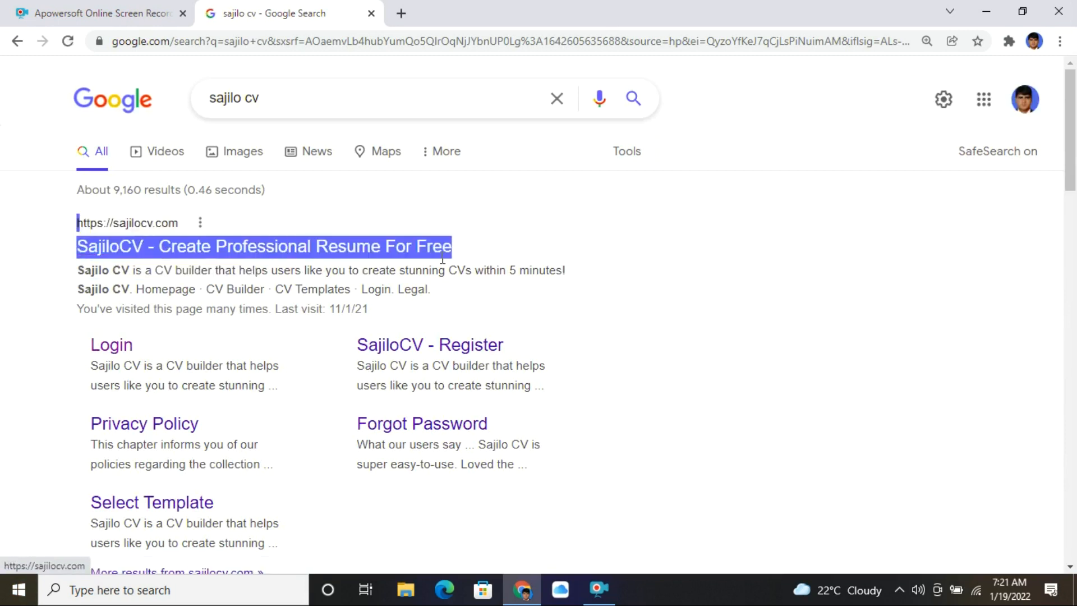
click(596, 255)
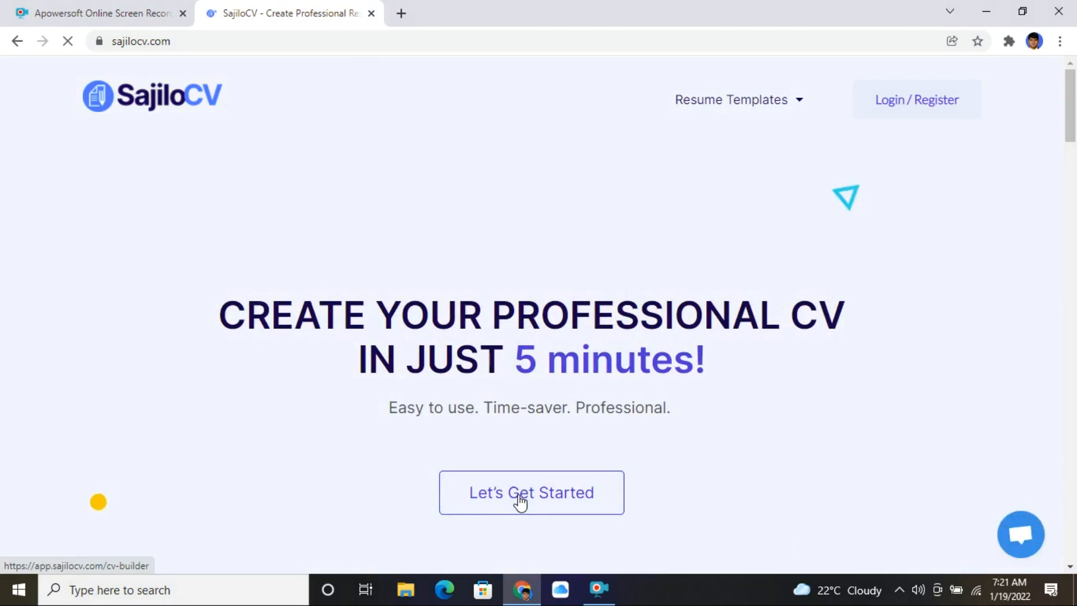
- Open the CV builder with the existing résumé and go to the About yourself section
click(501, 501)
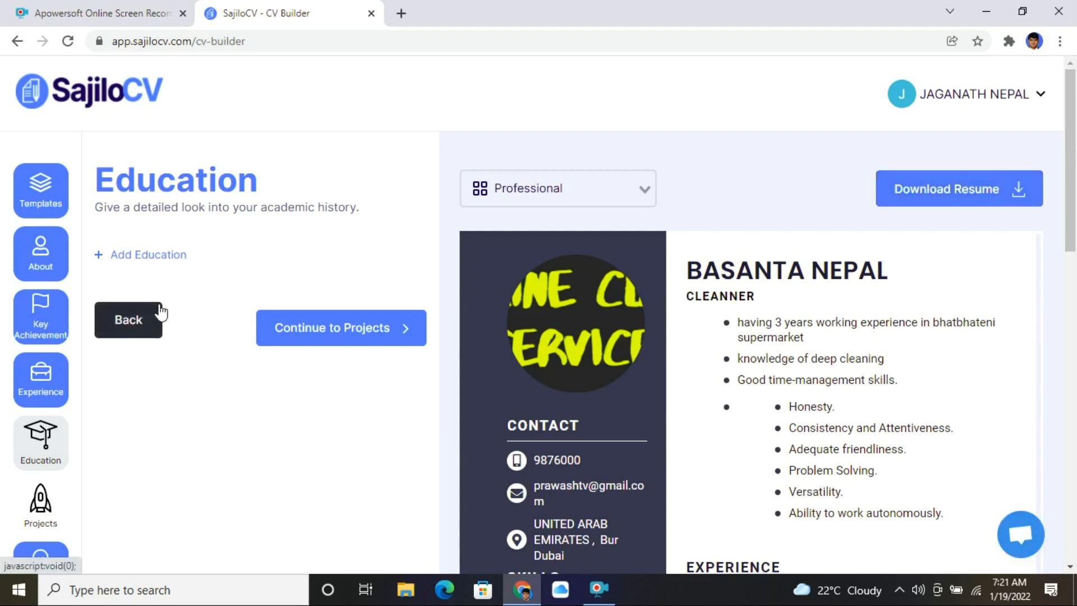
click(36, 261)
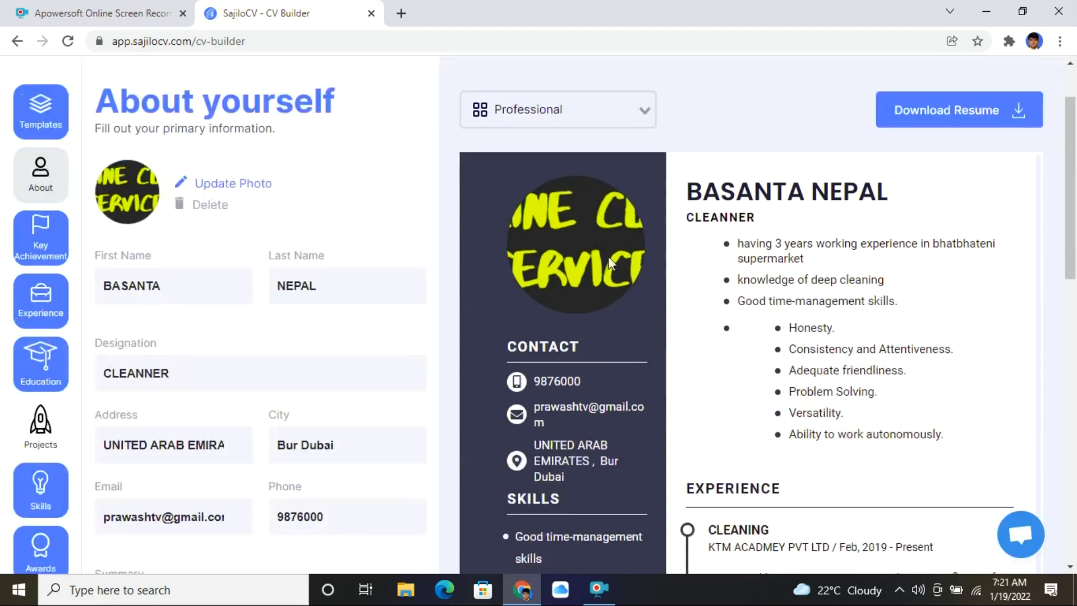
- Delete the profile photo and clear the first name, last name and CLEANNER designation
click(208, 206)
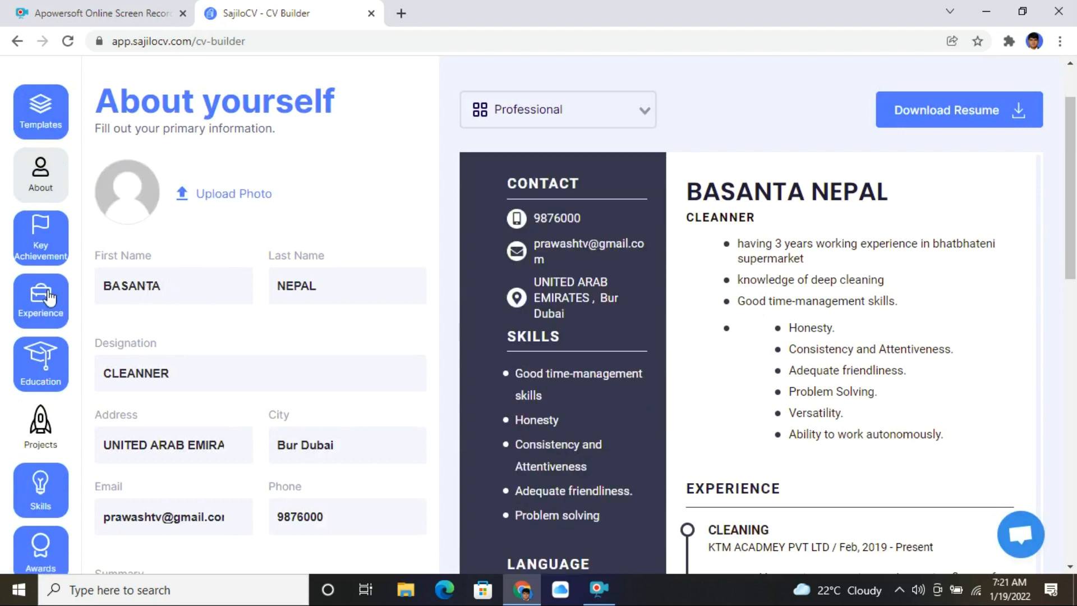
drag(174, 286, 2, 292)
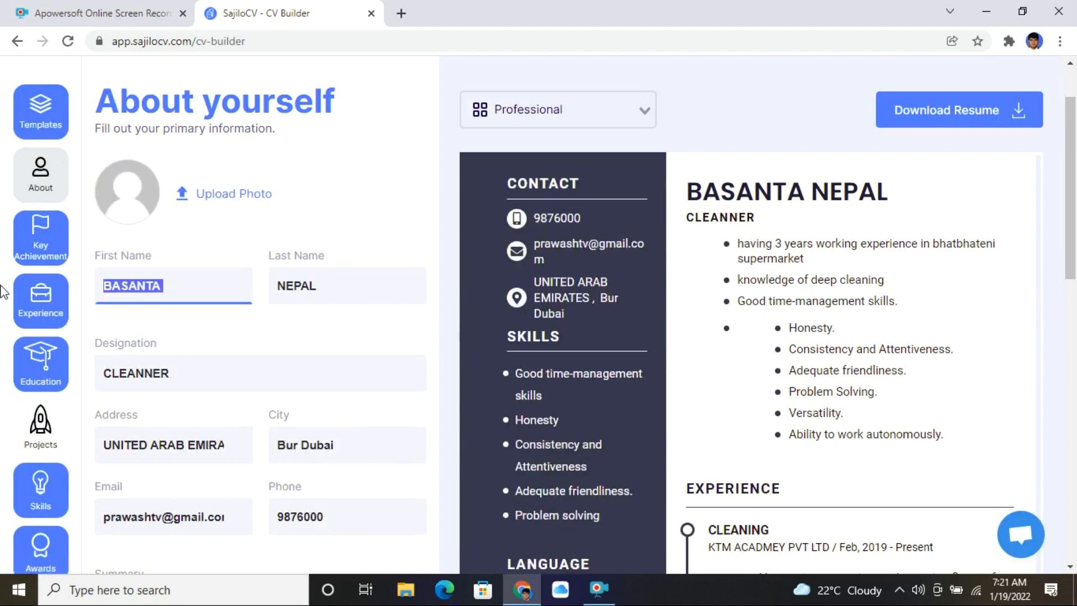
key(BackSpace)
click(335, 280)
double_click(335, 280)
key(BackSpace)
click(200, 368)
drag(200, 368, 3, 379)
key(BackSpace)
- Clear the address, city, email and phone fields
click(190, 447)
key(ctrl+a)
key(BackSpace)
click(379, 444)
key(ctrl+a)
key(BackSpace)
click(171, 515)
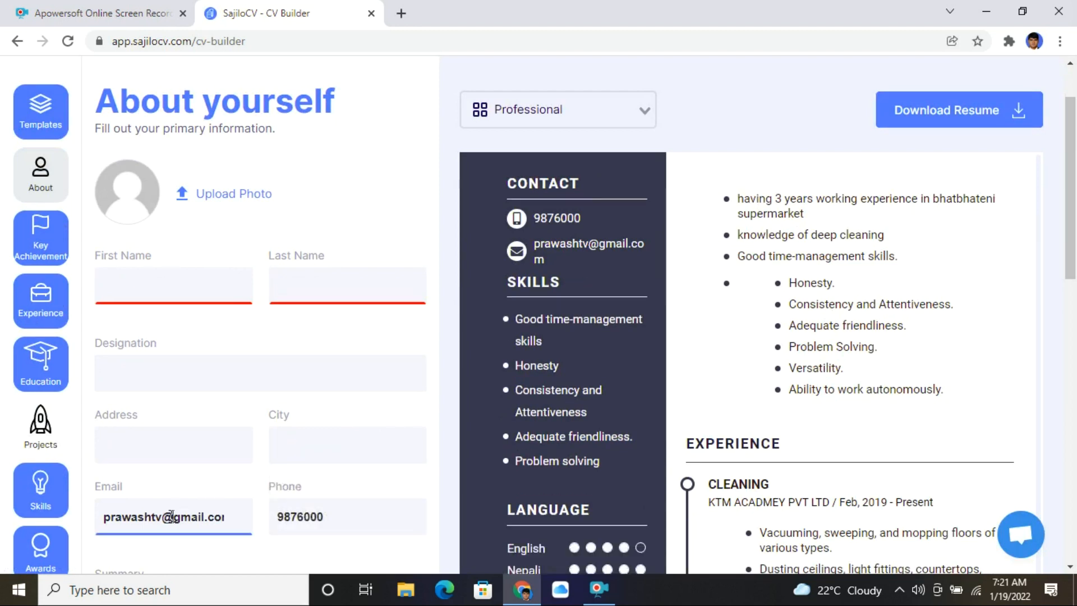
key(ctrl+a)
key(BackSpace)
click(361, 517)
key(ctrl+a)
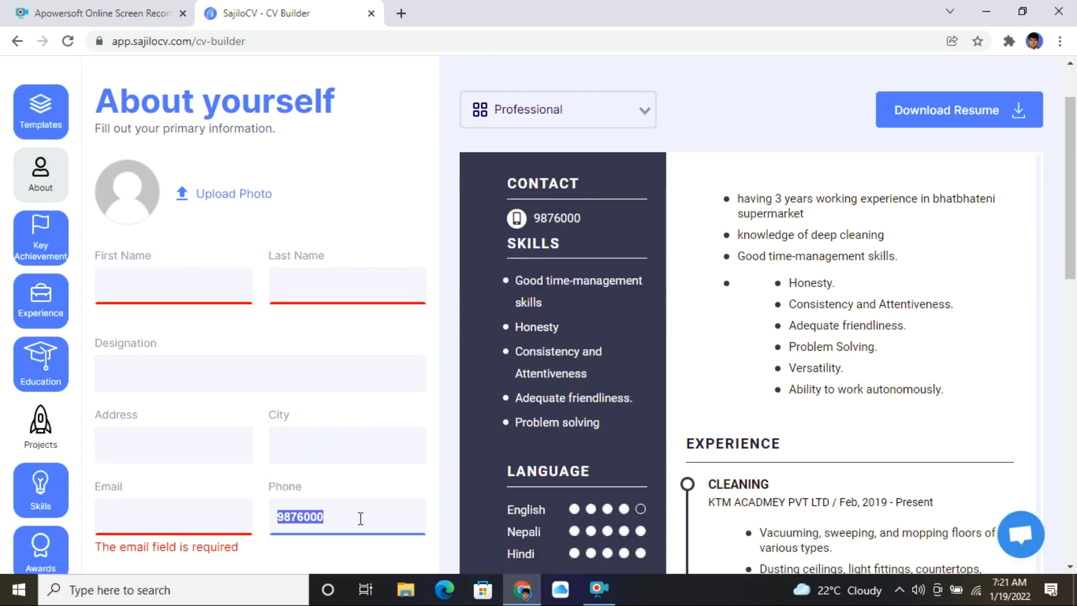
key(BackSpace)
scroll(691, 386, up, 2)
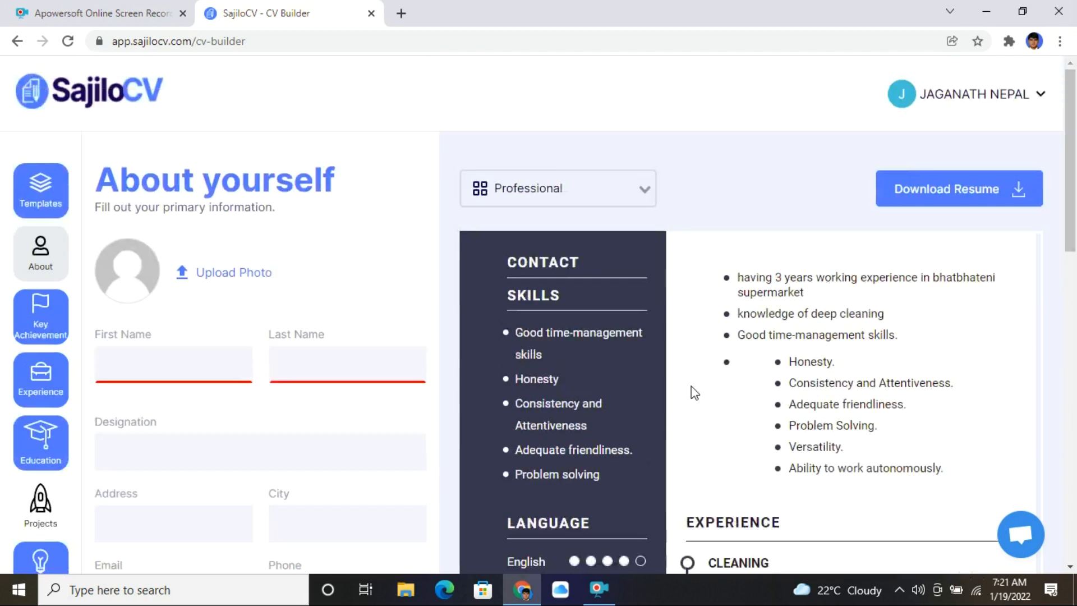
- Empty the Summary text in the About yourself section
click(20, 324)
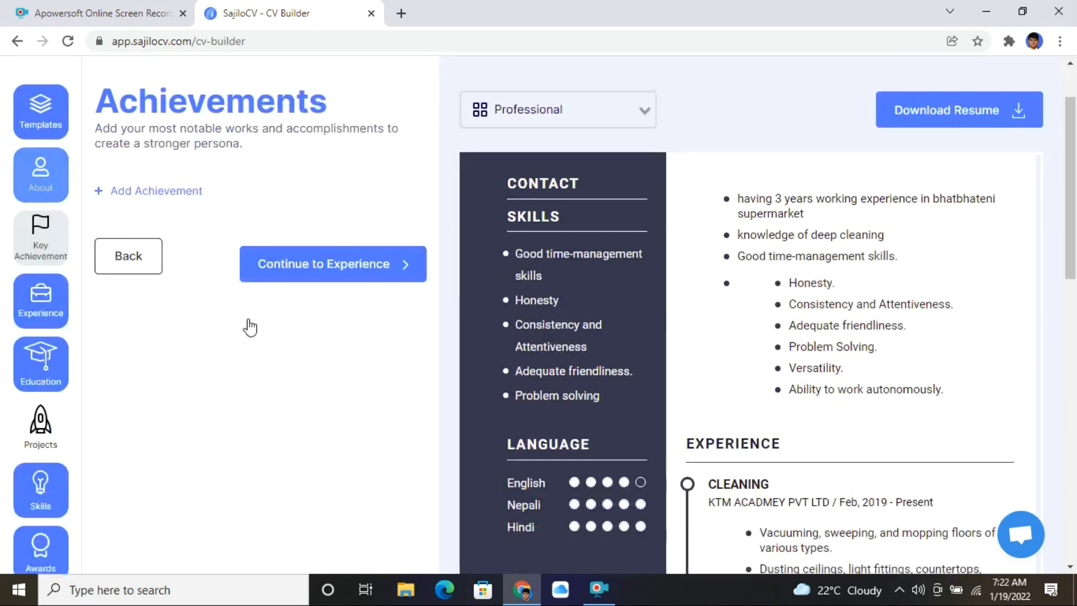
click(47, 382)
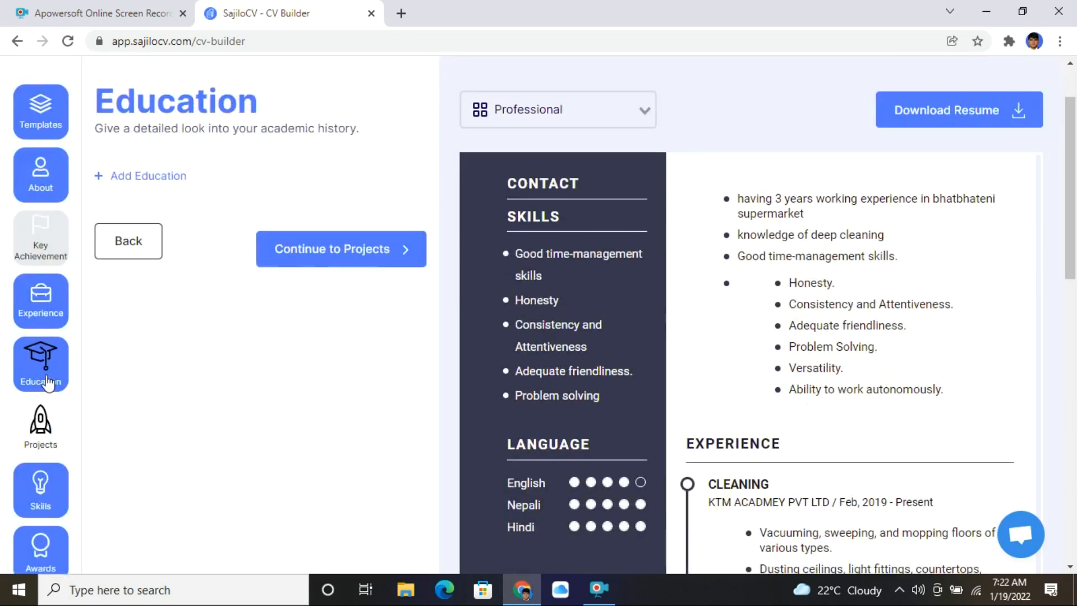
click(50, 253)
click(40, 171)
scroll(193, 328, down, 1)
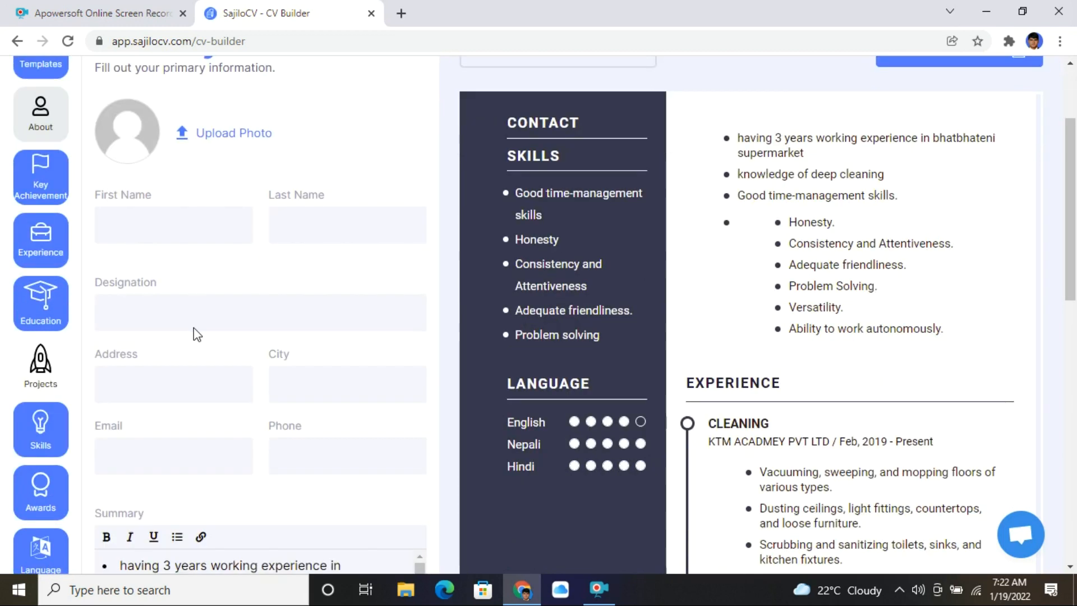
scroll(194, 328, down, 5)
click(191, 296)
key(ctrl+a)
key(BackSpace)
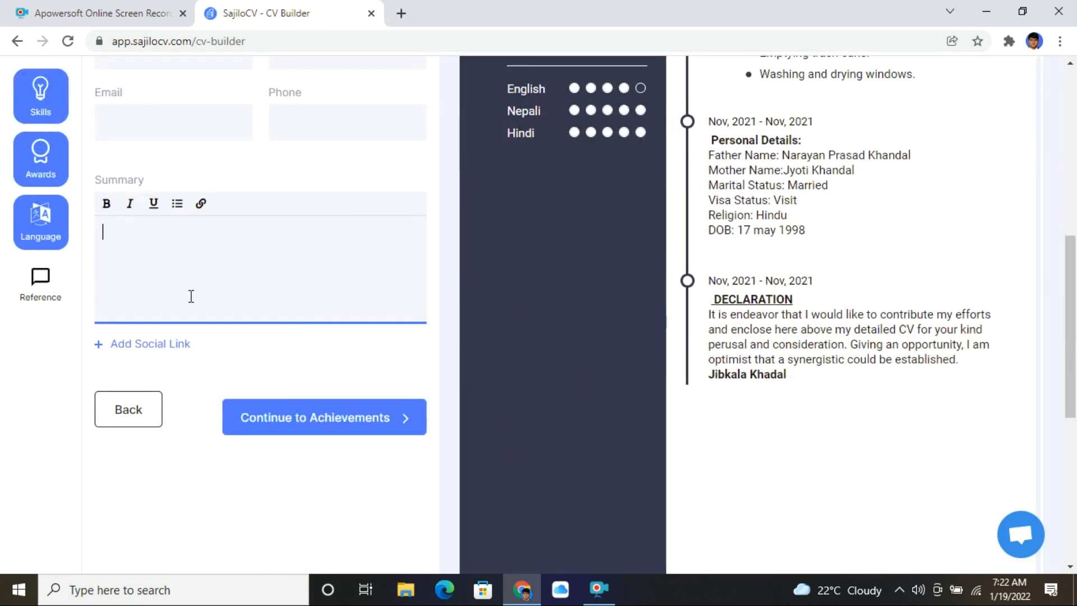
- Delete the English and Hindi languages so only Nepali remains
click(40, 222)
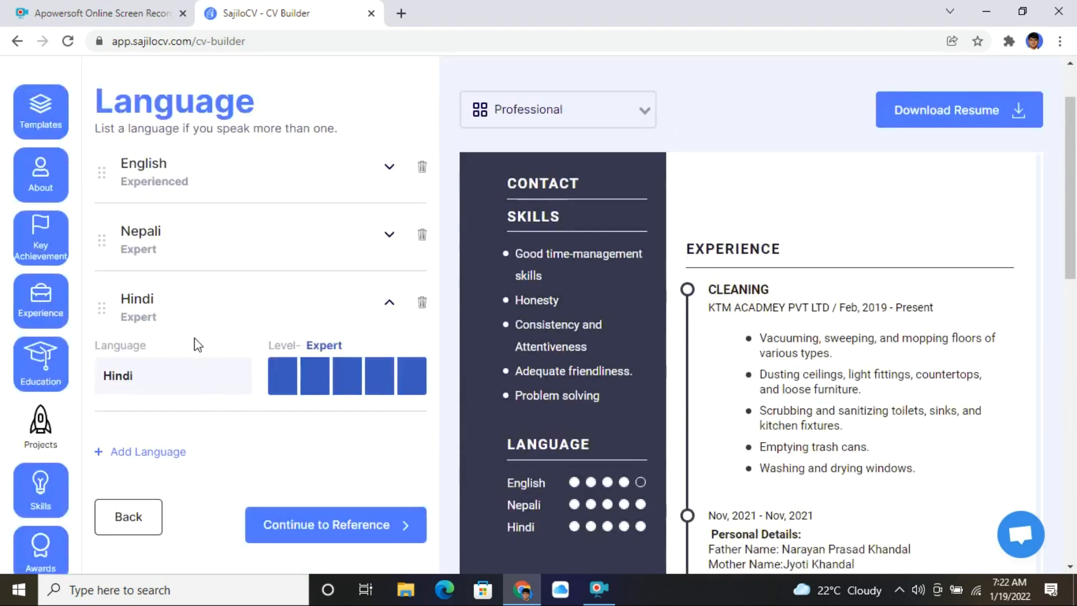
click(421, 170)
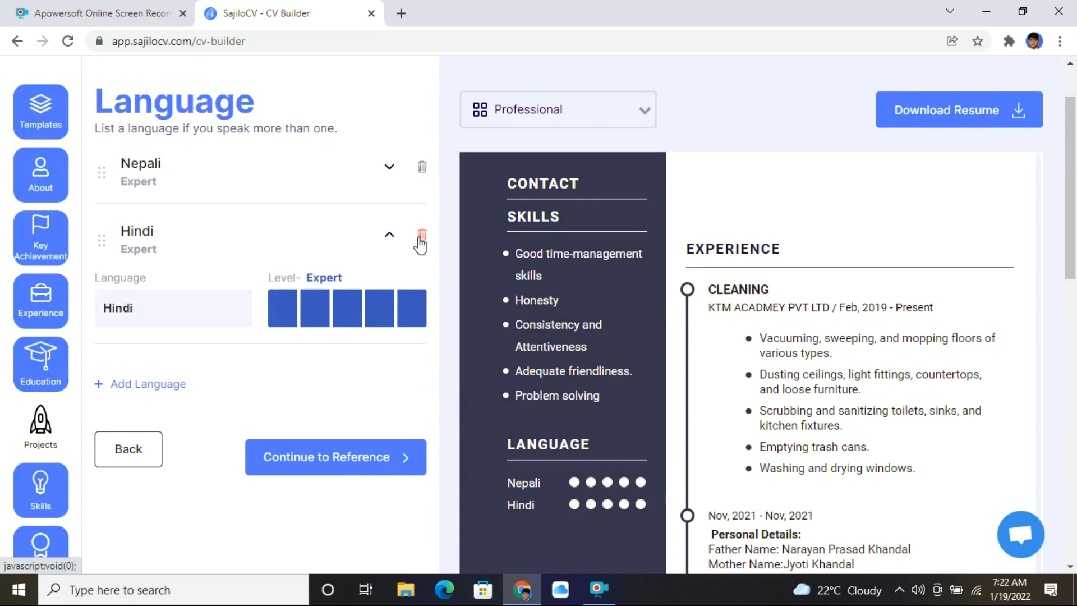
click(421, 235)
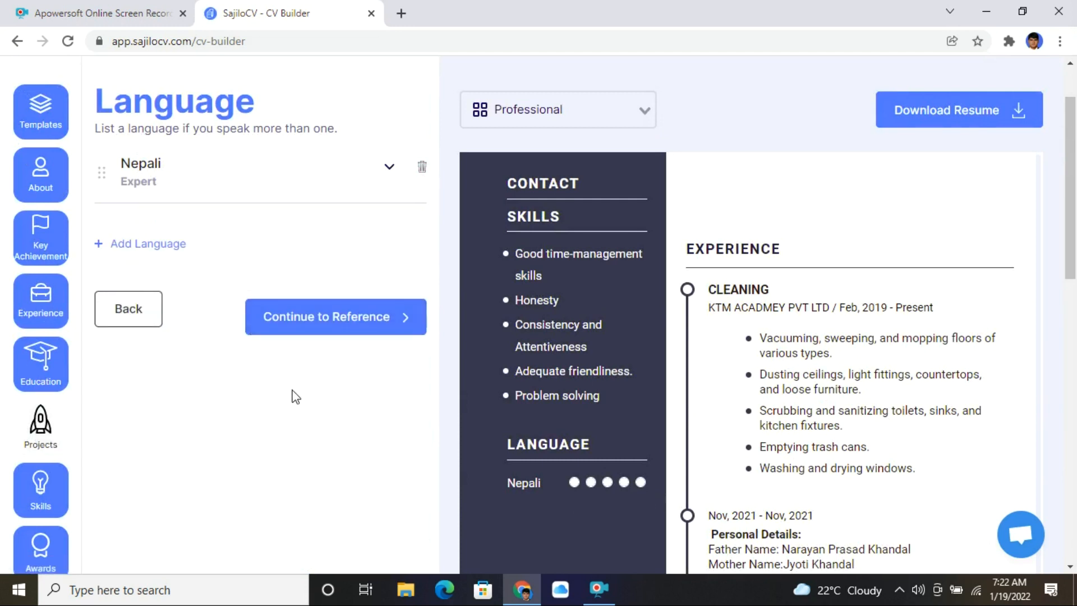
scroll(66, 526, down, 3)
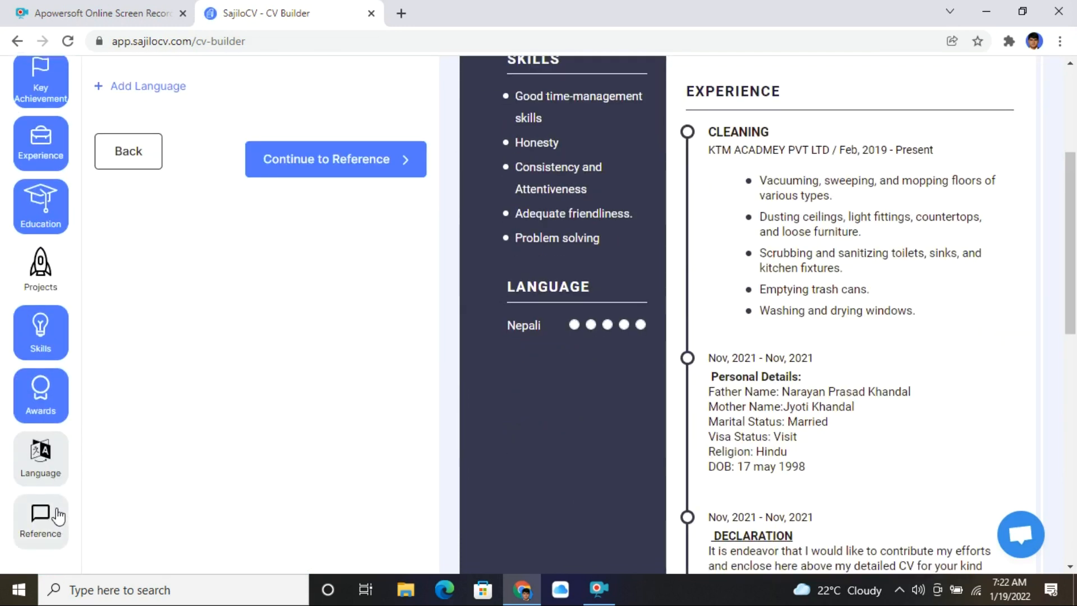
scroll(53, 519, down, 3)
scroll(49, 387, up, 5)
click(56, 329)
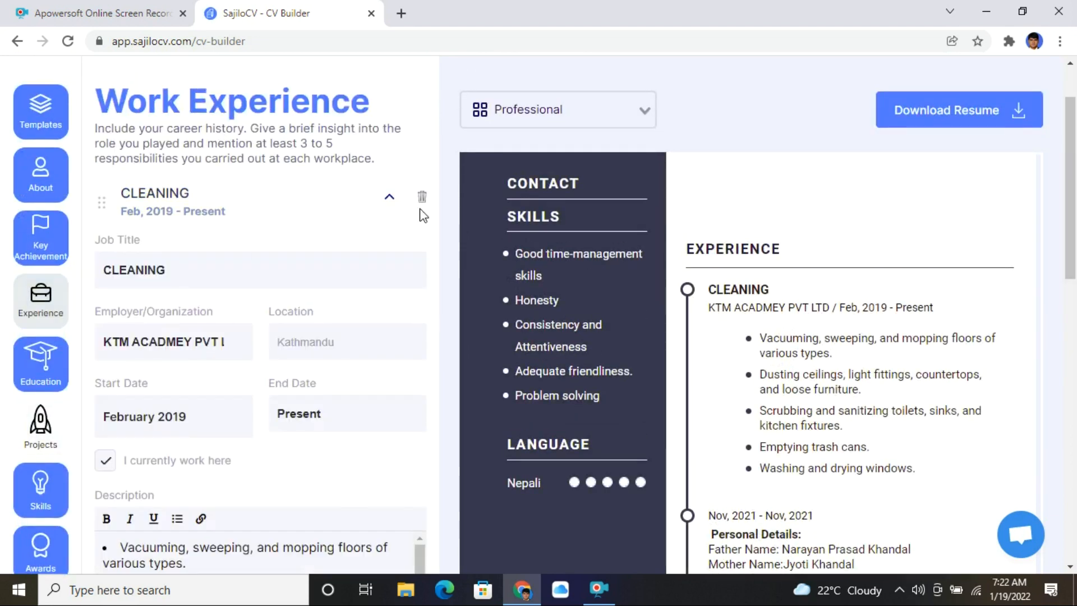
- Delete all three work experience entries, including CLEANING
click(422, 197)
click(422, 198)
click(422, 198)
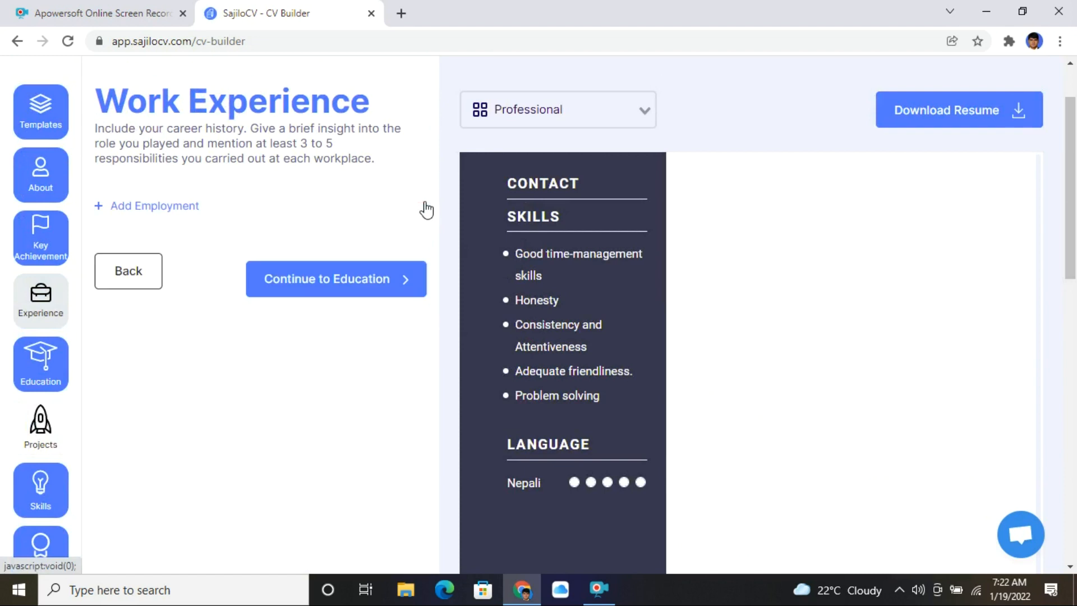
scroll(795, 335, up, 2)
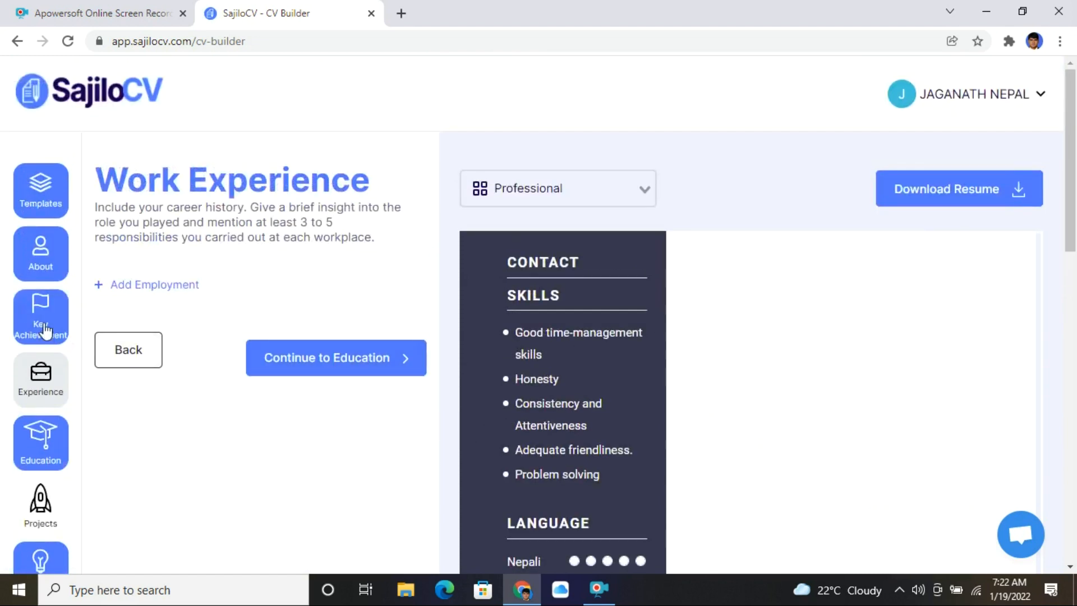
scroll(86, 447, down, 3)
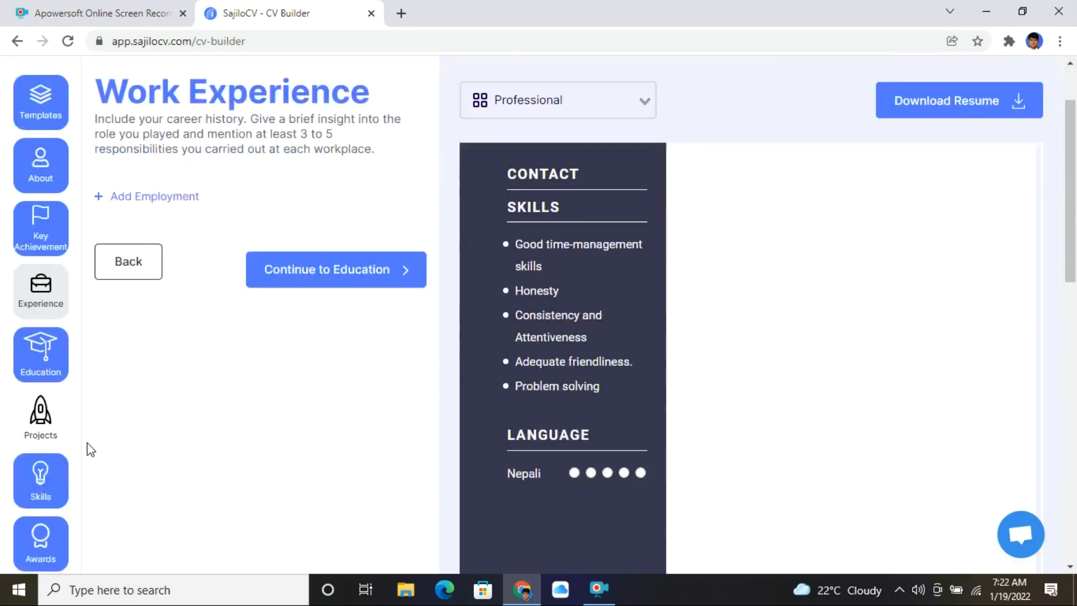
- Delete all five skills, including Honesty and Problem solving, then return to About yourself
click(46, 414)
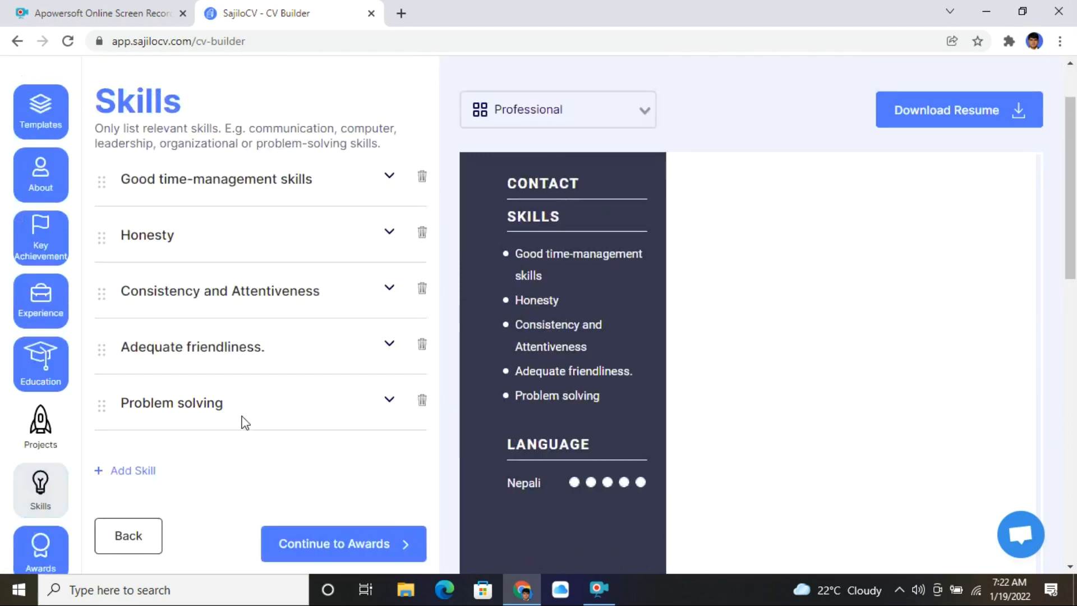
click(422, 177)
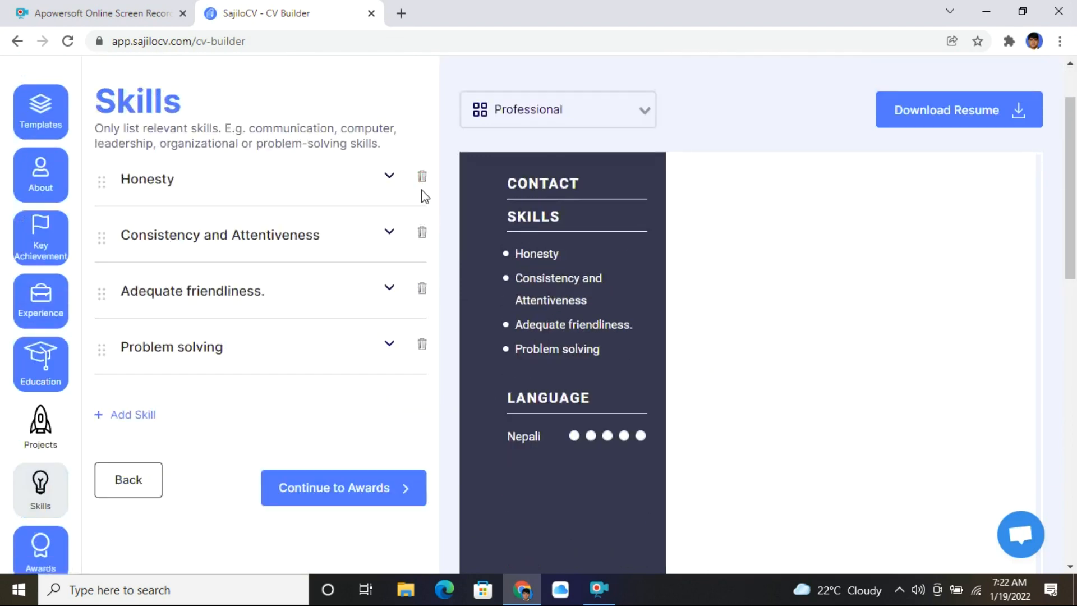
click(422, 176)
click(422, 176)
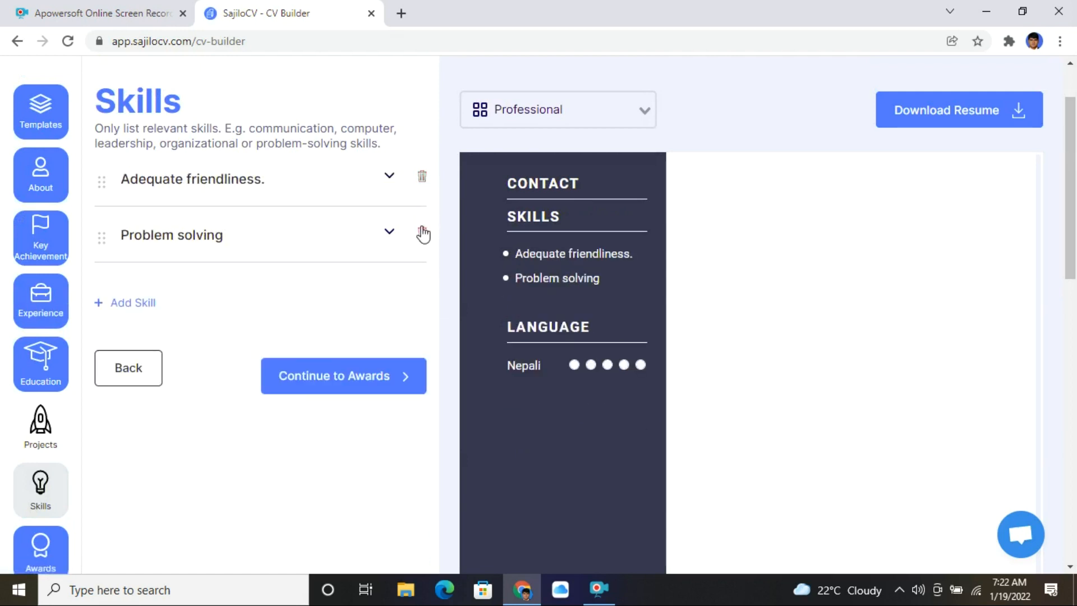
click(423, 232)
click(423, 178)
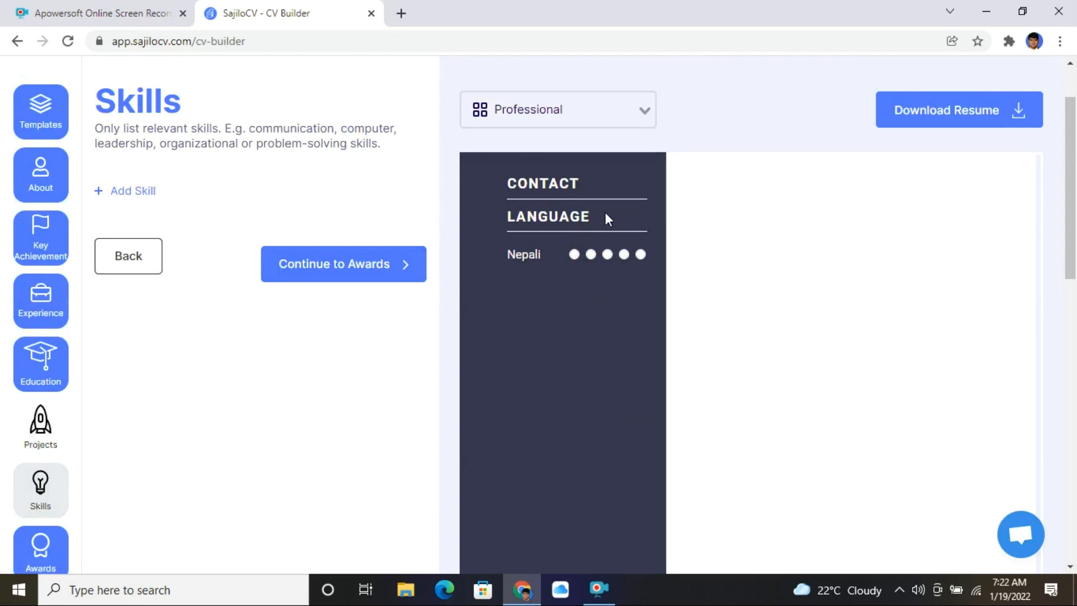
scroll(77, 490, down, 3)
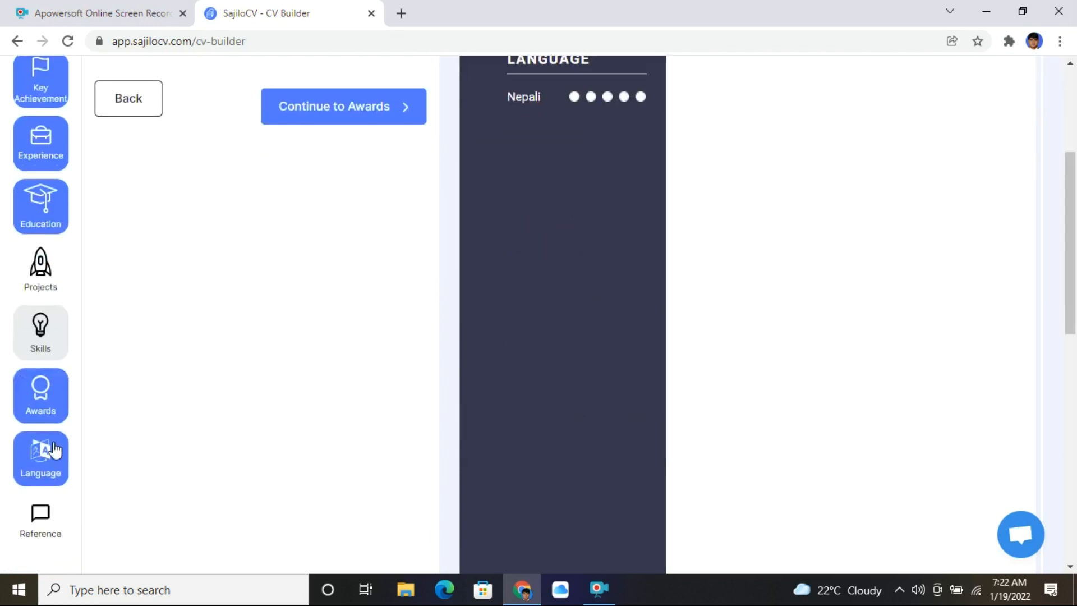
scroll(85, 426, up, 5)
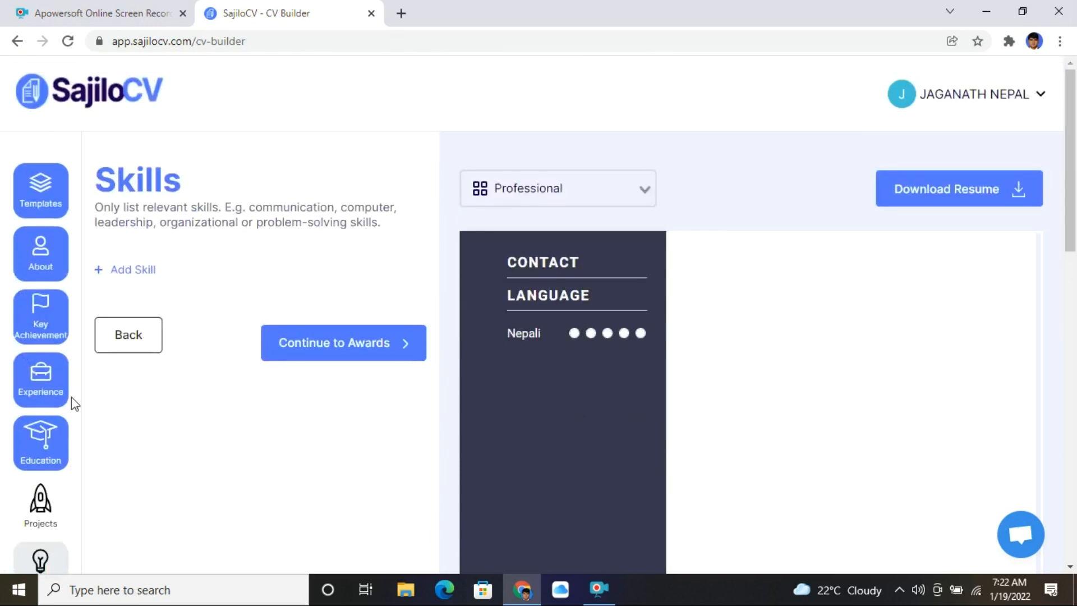
click(45, 250)
scroll(286, 362, down, 6)
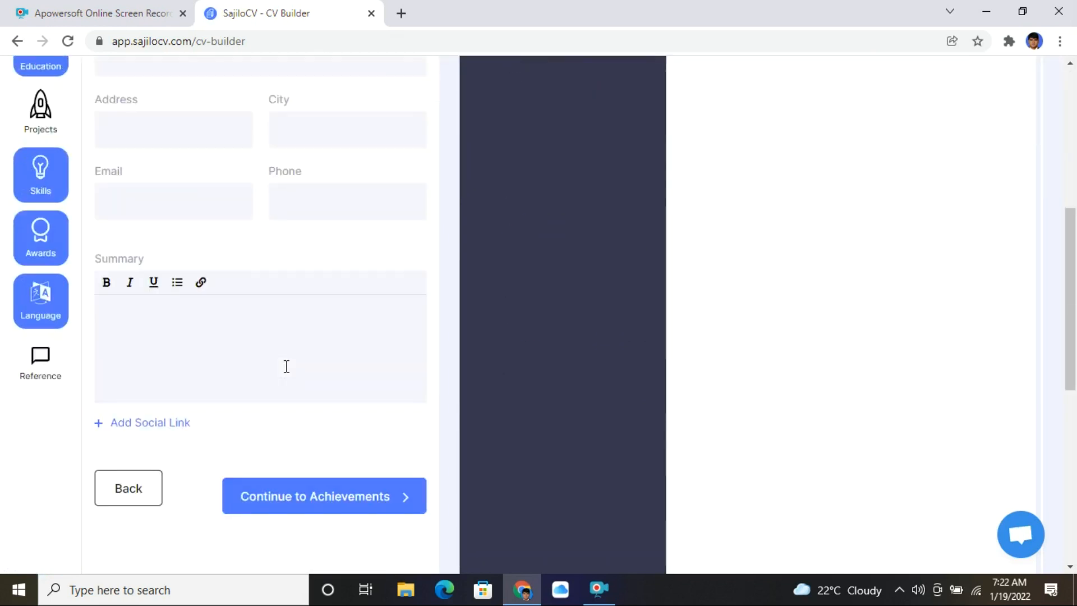
scroll(106, 389, up, 7)
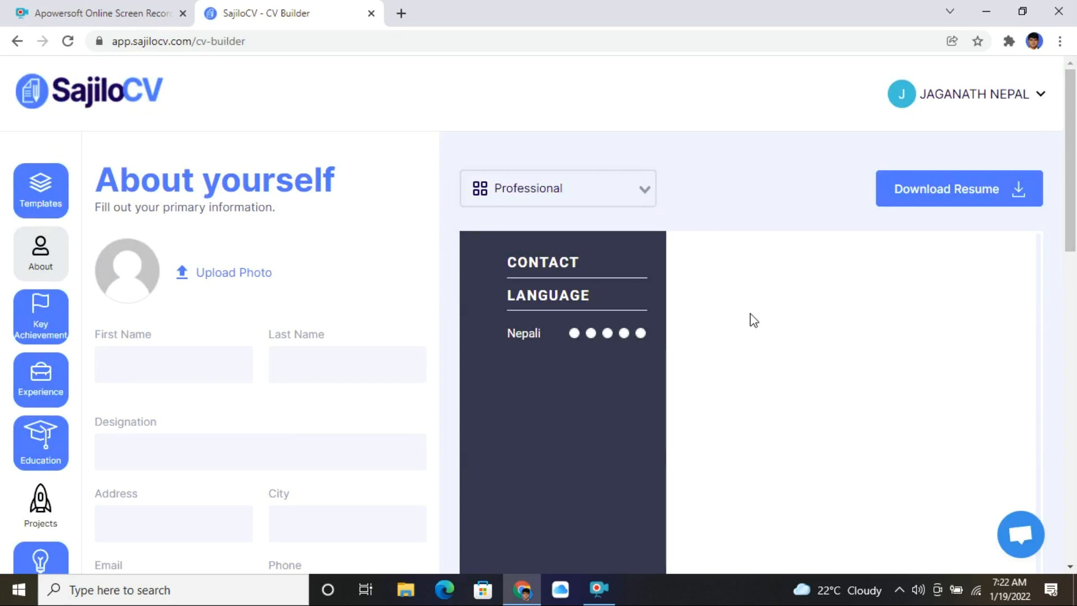
- Enter the candidate's first name and last name in the About yourself form
drag(238, 333, 214, 276)
click(753, 362)
click(188, 368)
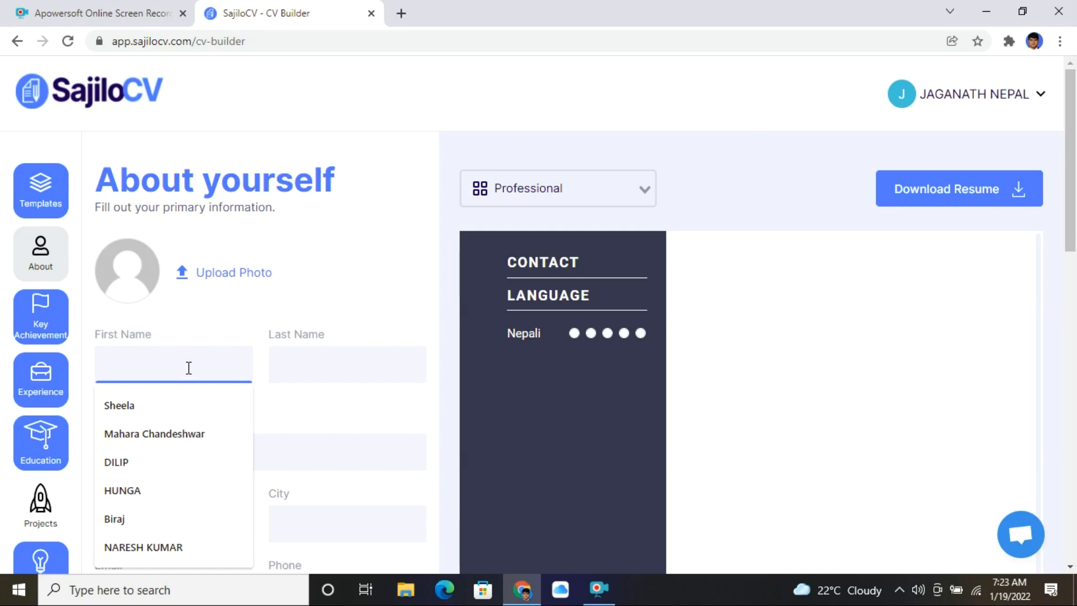
text(bas)
key(BackSpace)
key(BackSpace)
key(BackSpace)
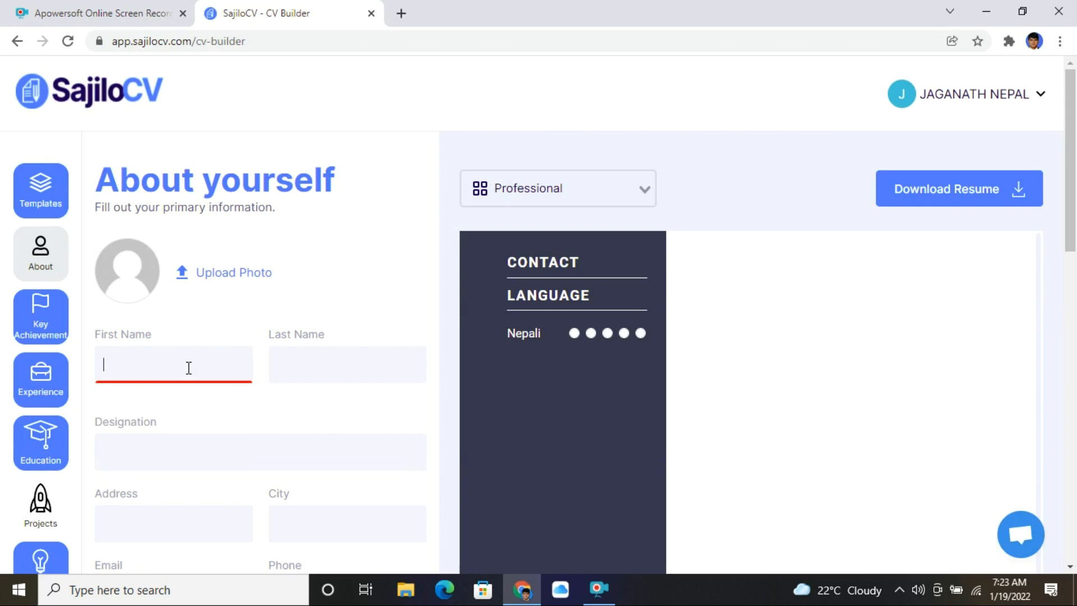
key(Tab)
text(N)
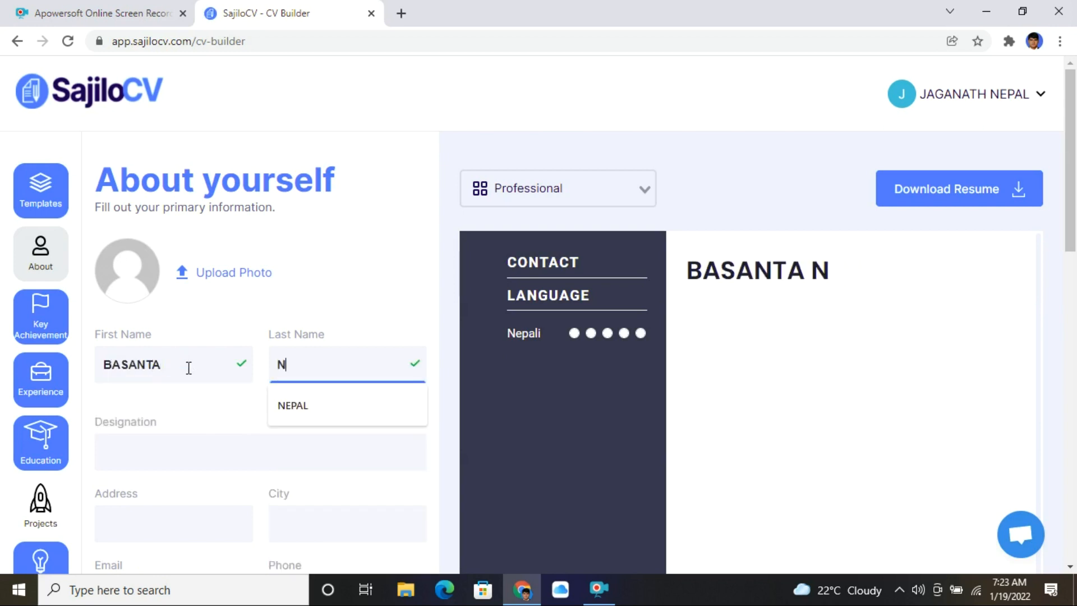
text(EPAL)
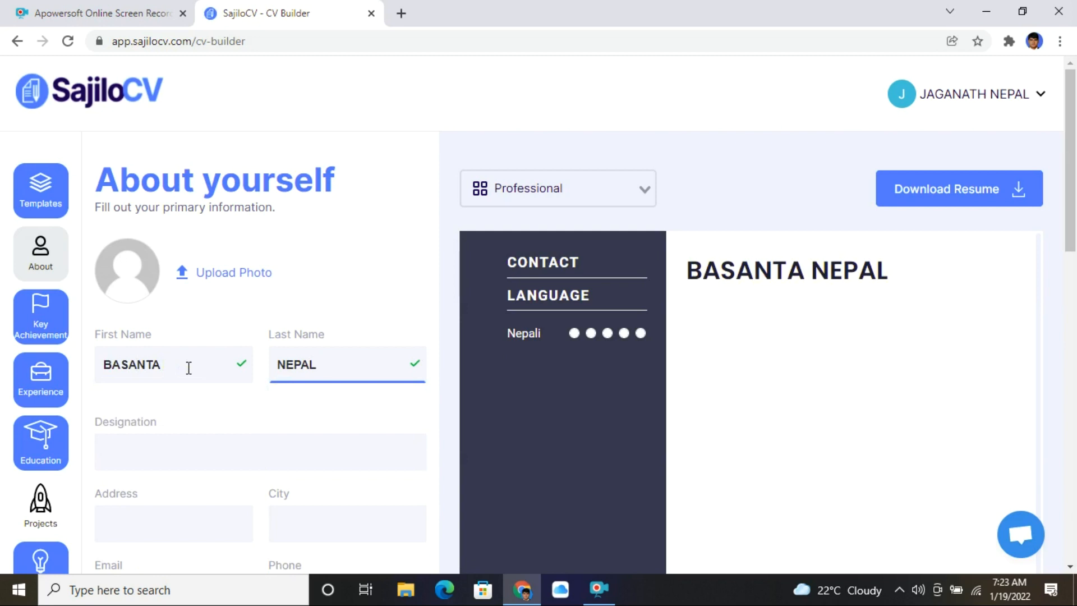
- Set the designation to CLEANNER
drag(703, 271, 890, 331)
click(710, 361)
click(211, 452)
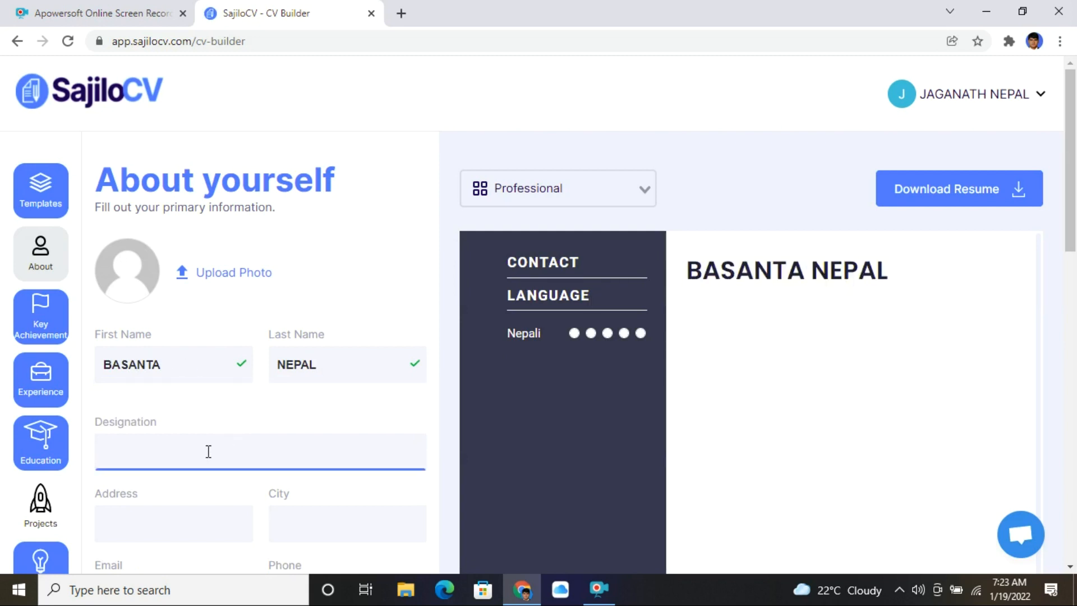
text(CLEANNER)
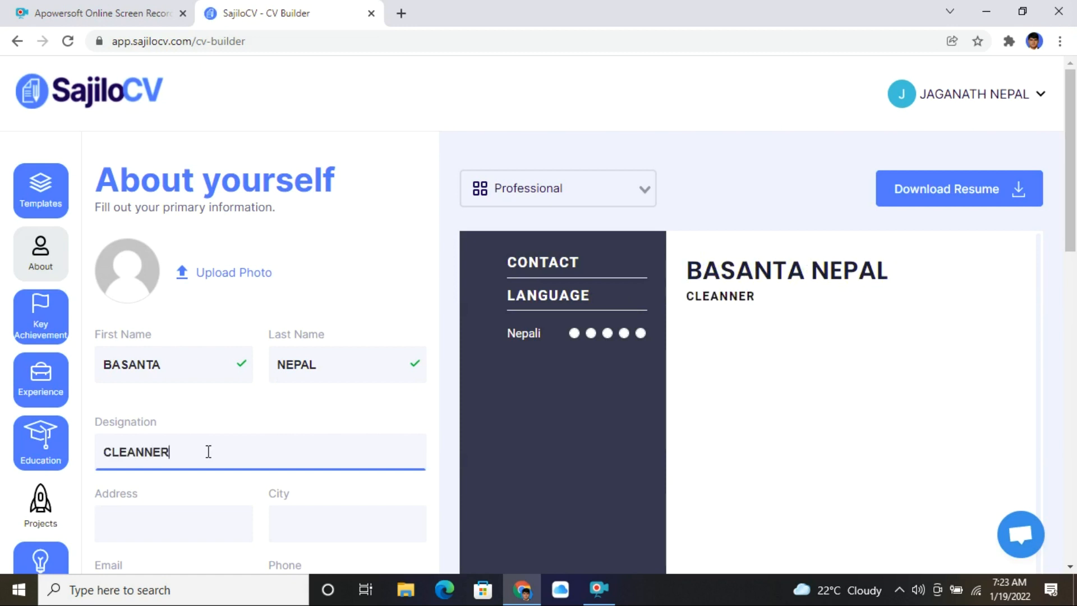
scroll(243, 399, down, 3)
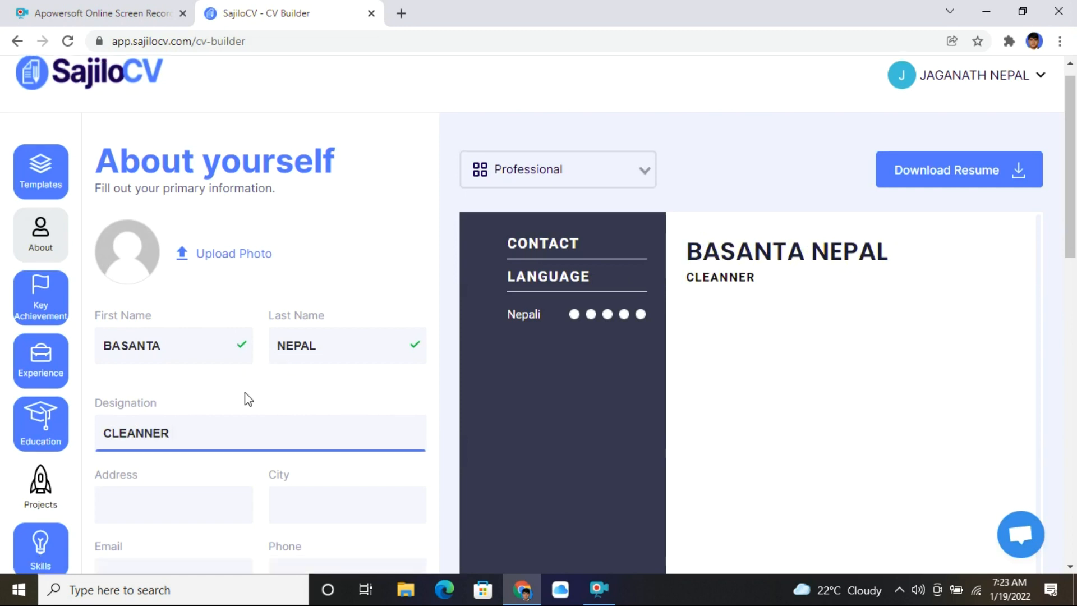
click(170, 369)
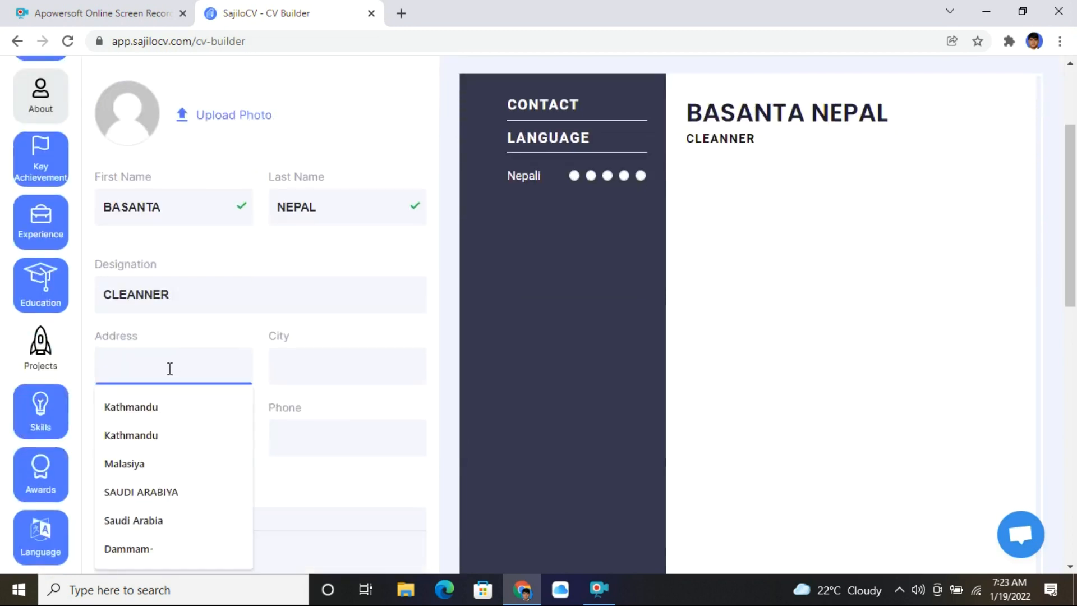
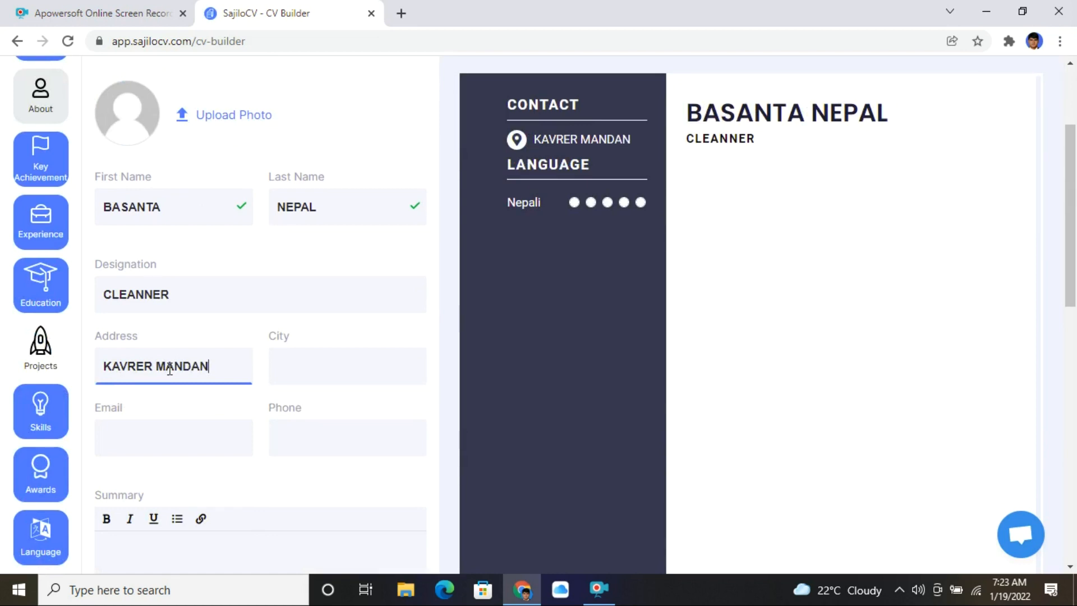
- Enter the candidate's street address and city
key(Tab)
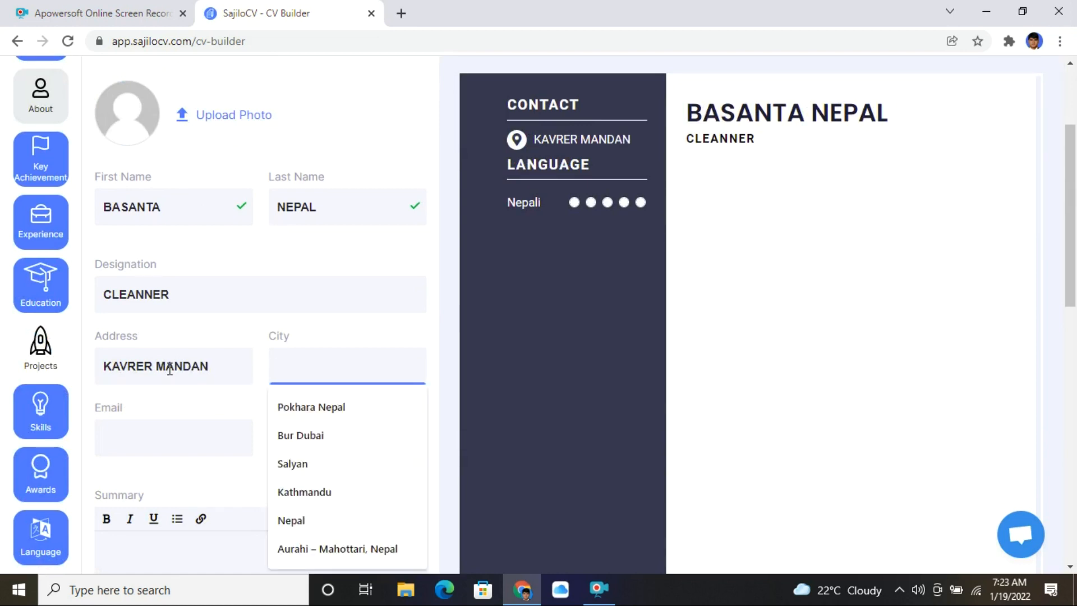
text(JOGITAR)
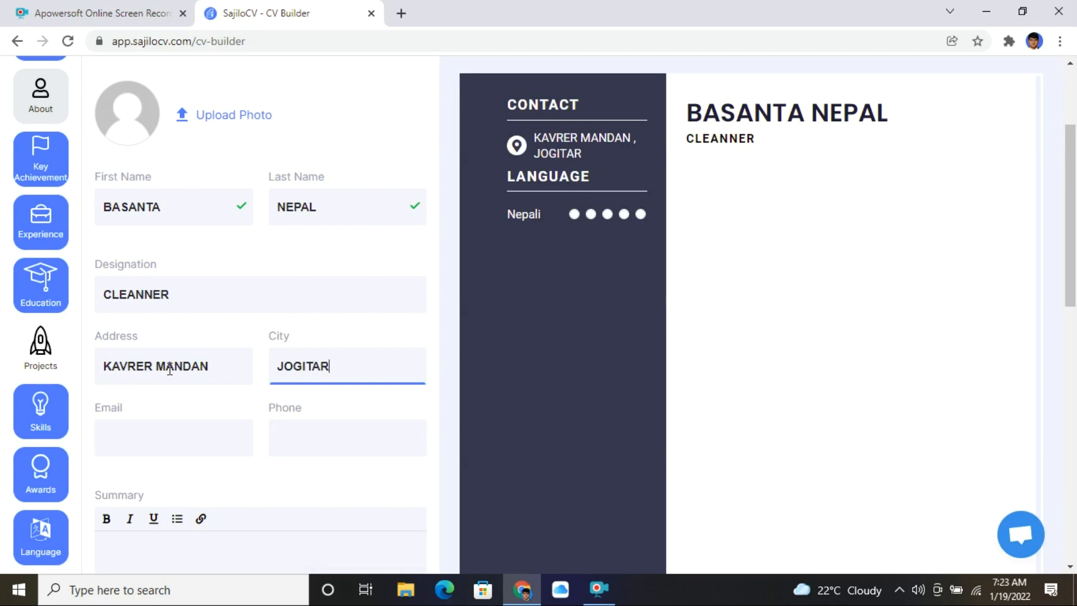
- Enter the candidate's e-mail address and phone number
click(109, 437)
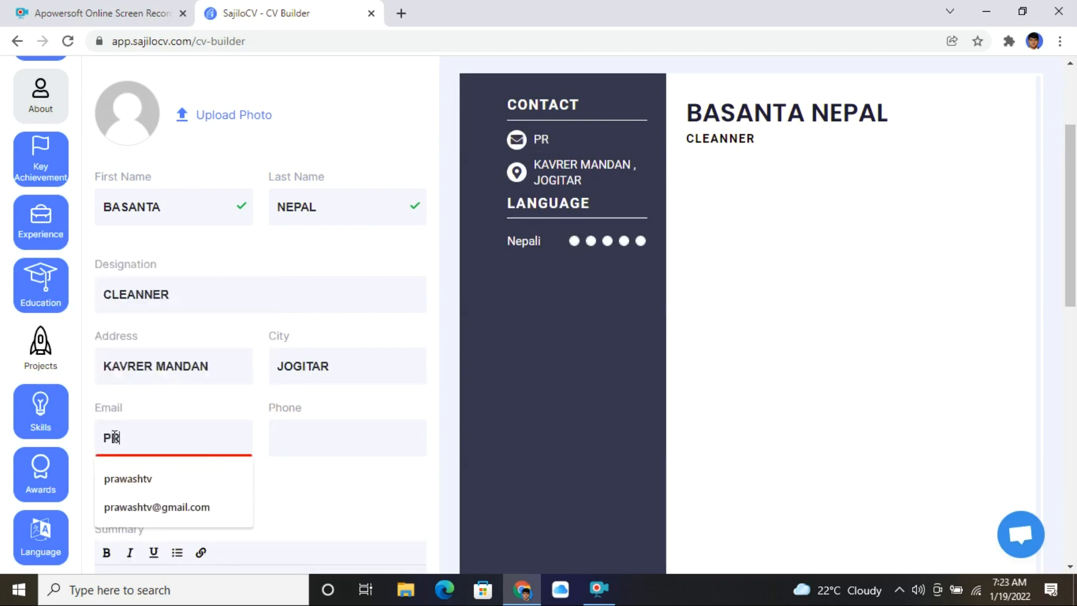
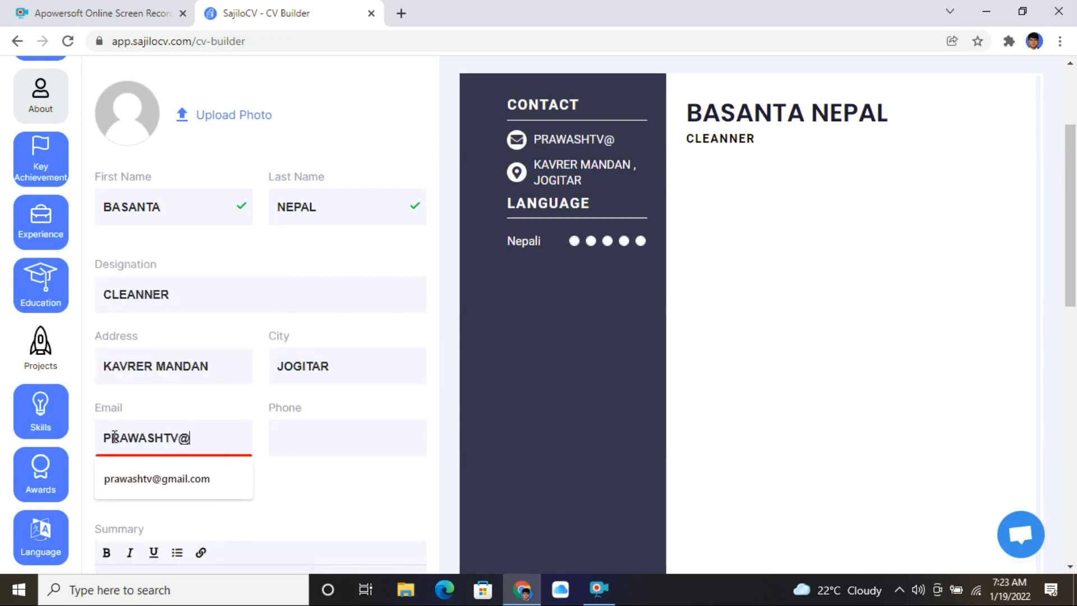
key(ctrl+a)
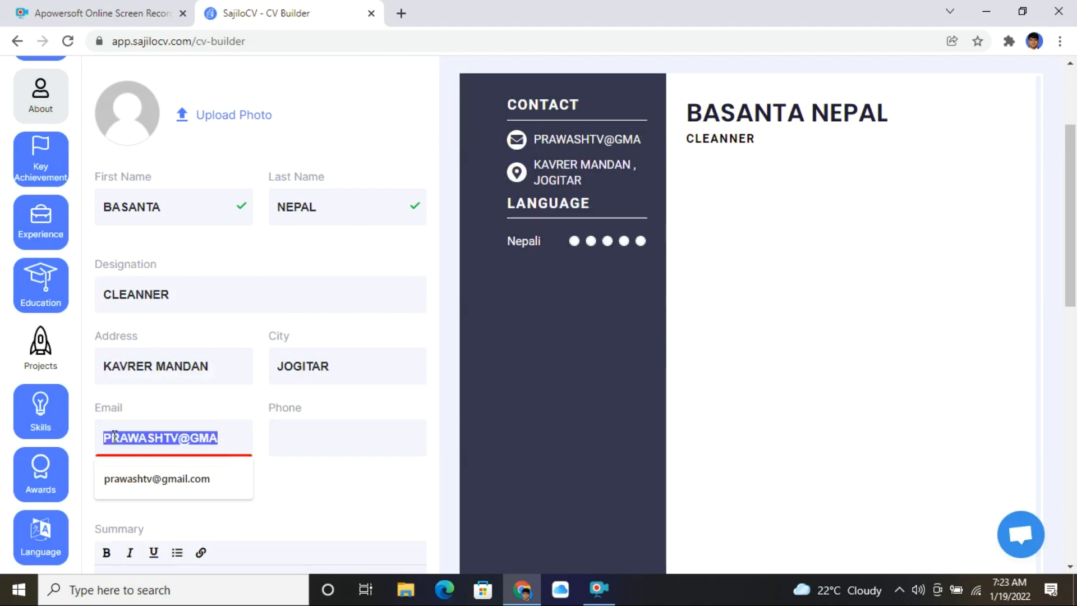
key(BackSpace)
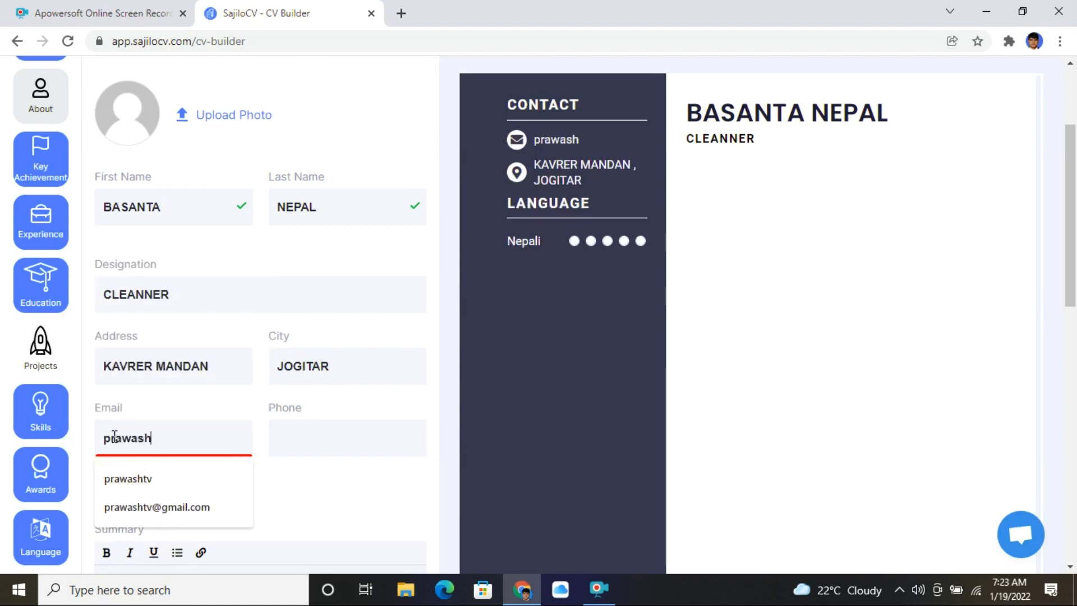
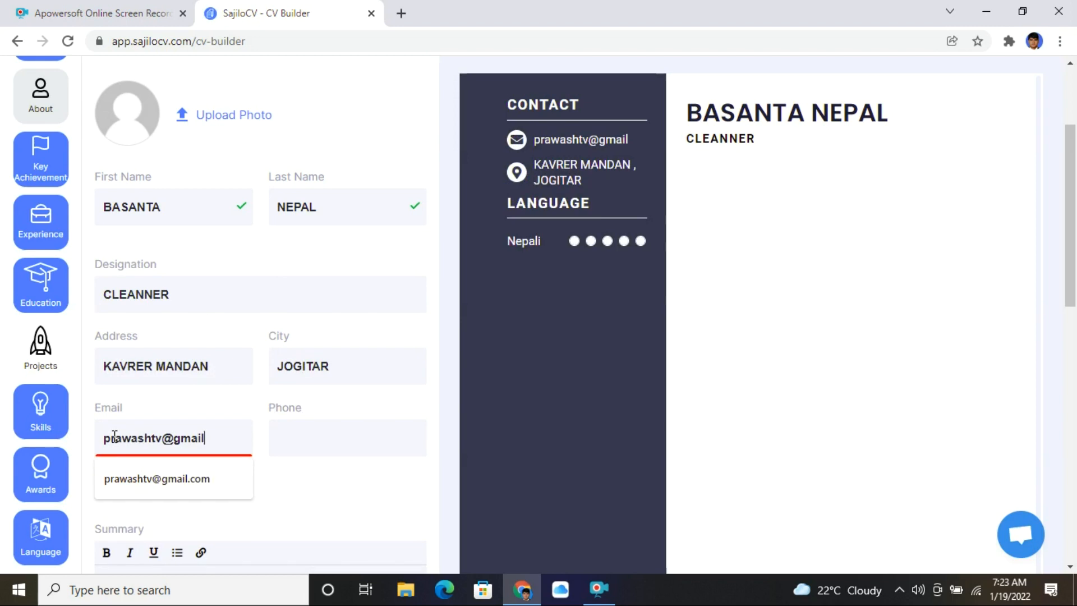
key(Tab)
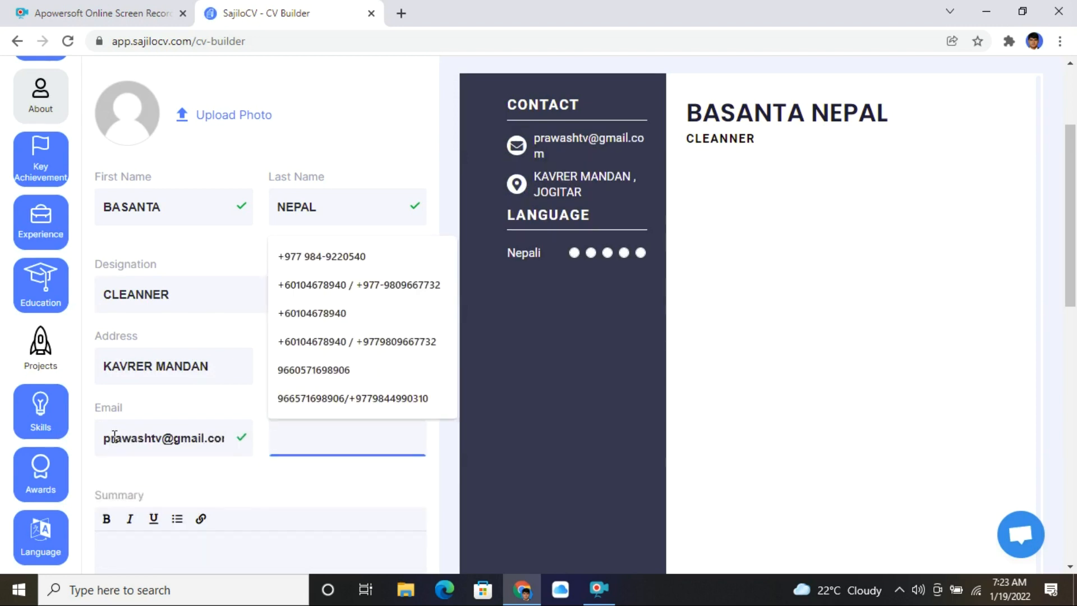
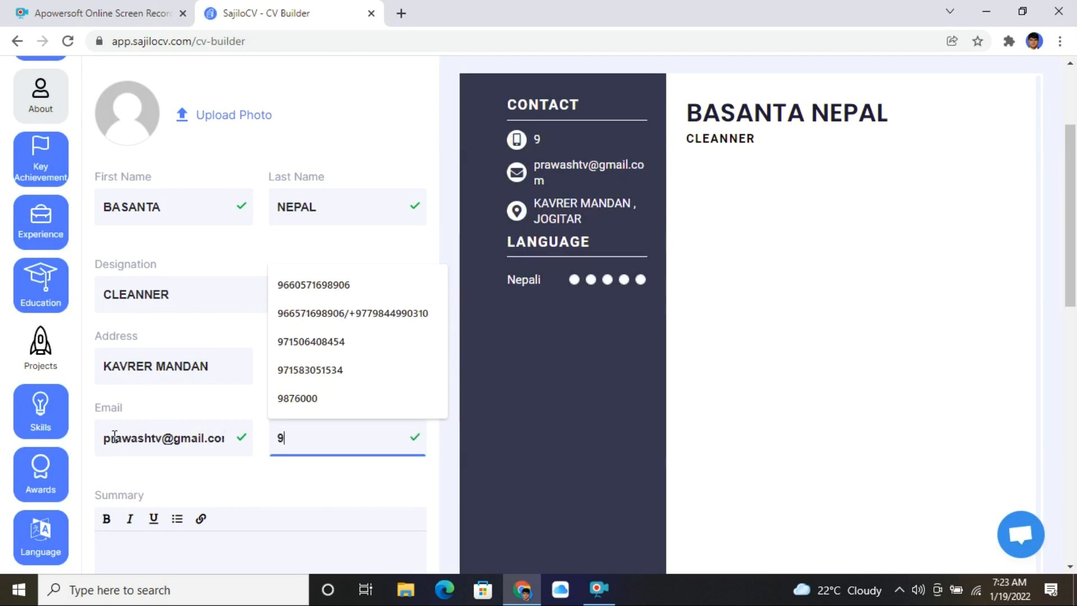
scroll(114, 436, down, 3)
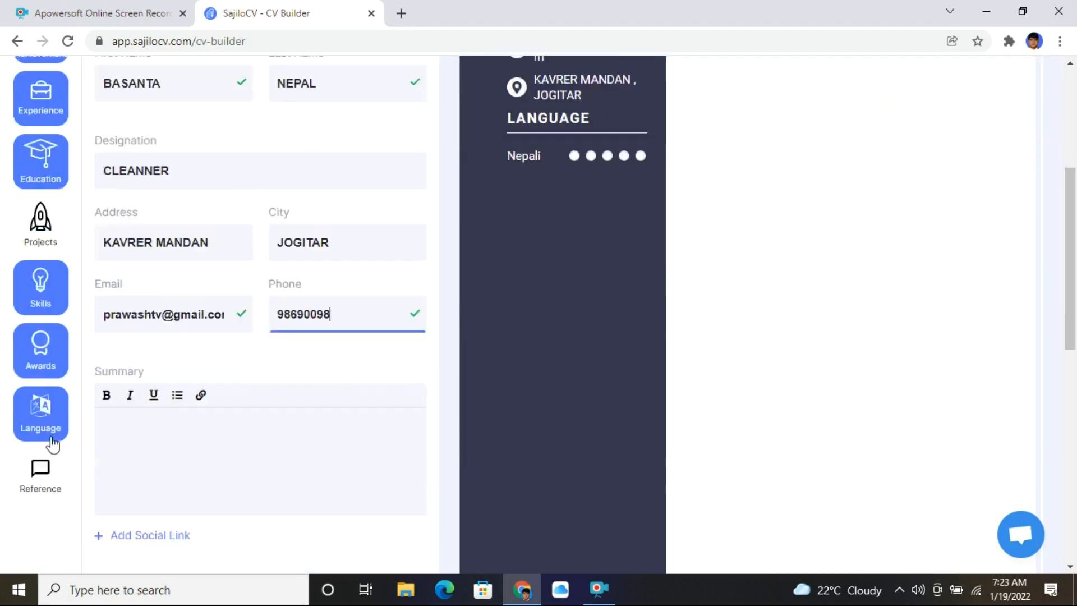
click(186, 413)
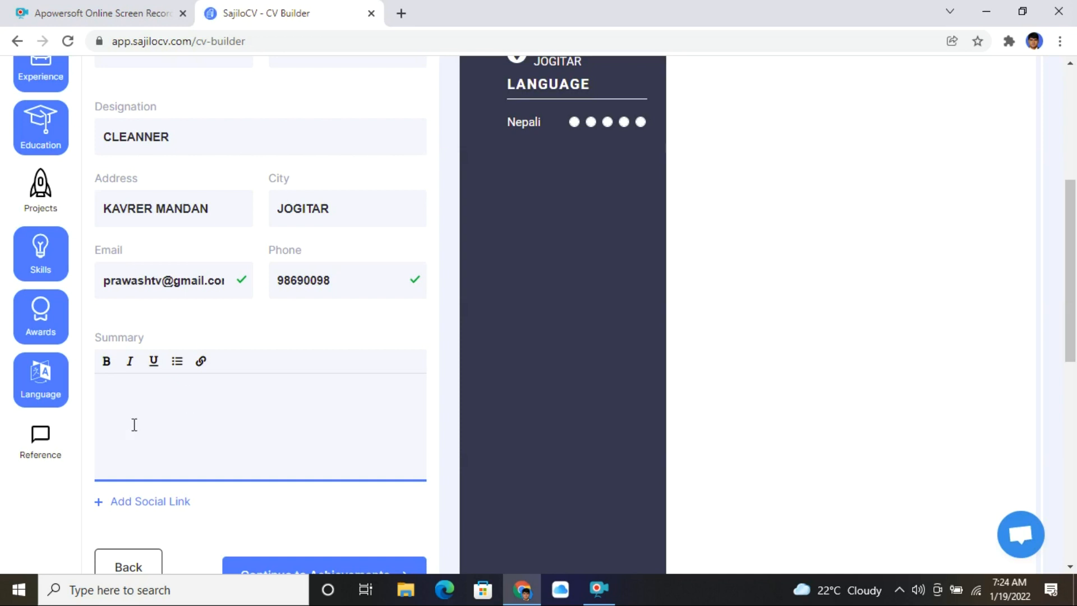
scroll(197, 420, up, 5)
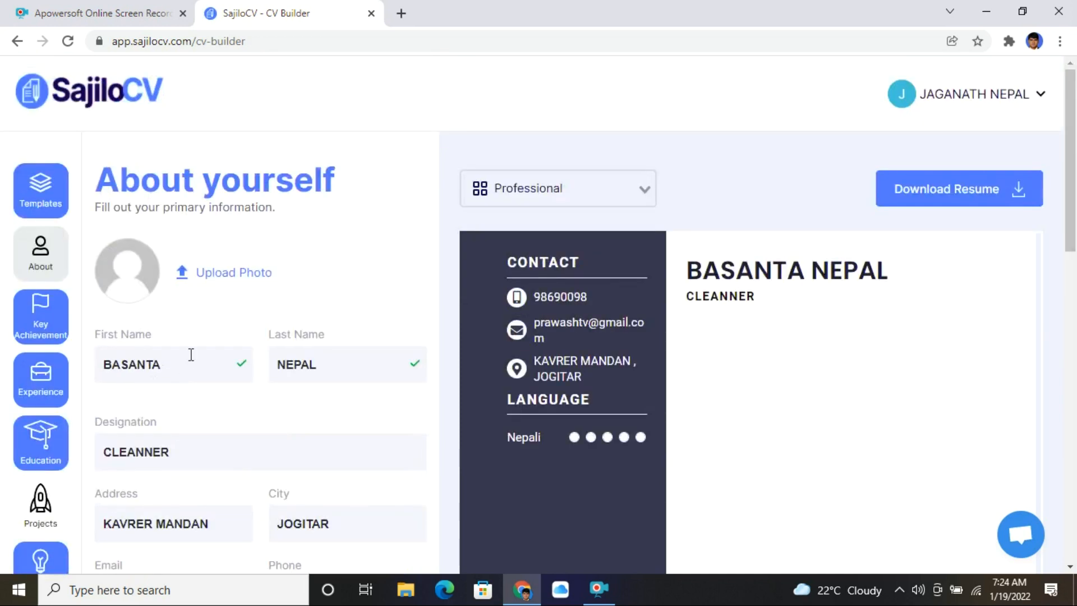
- Open the photo upload dialog and its file chooser on the Desktop
click(241, 277)
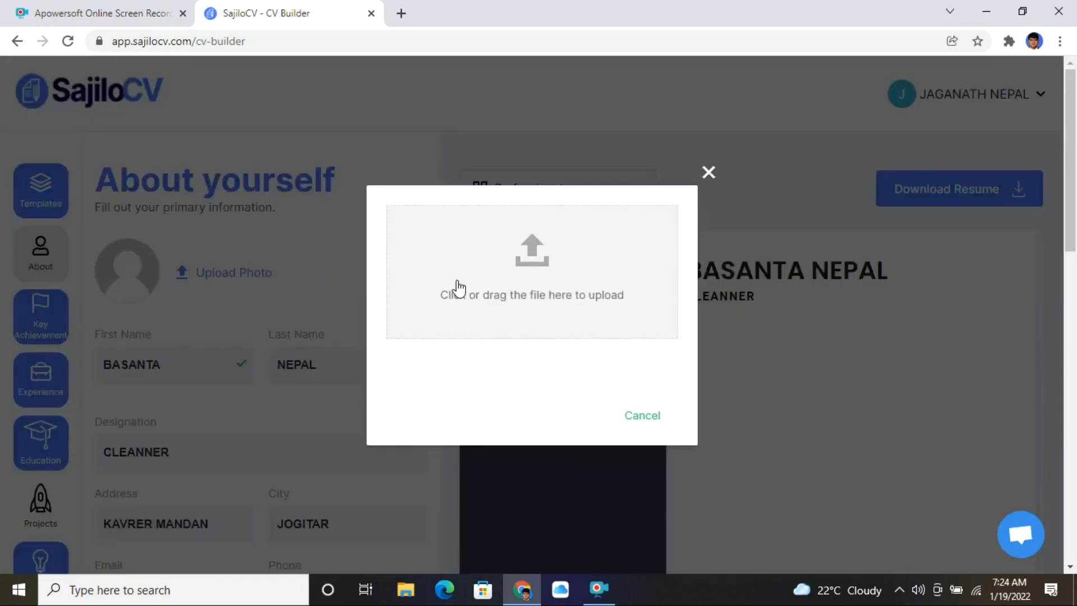
click(600, 306)
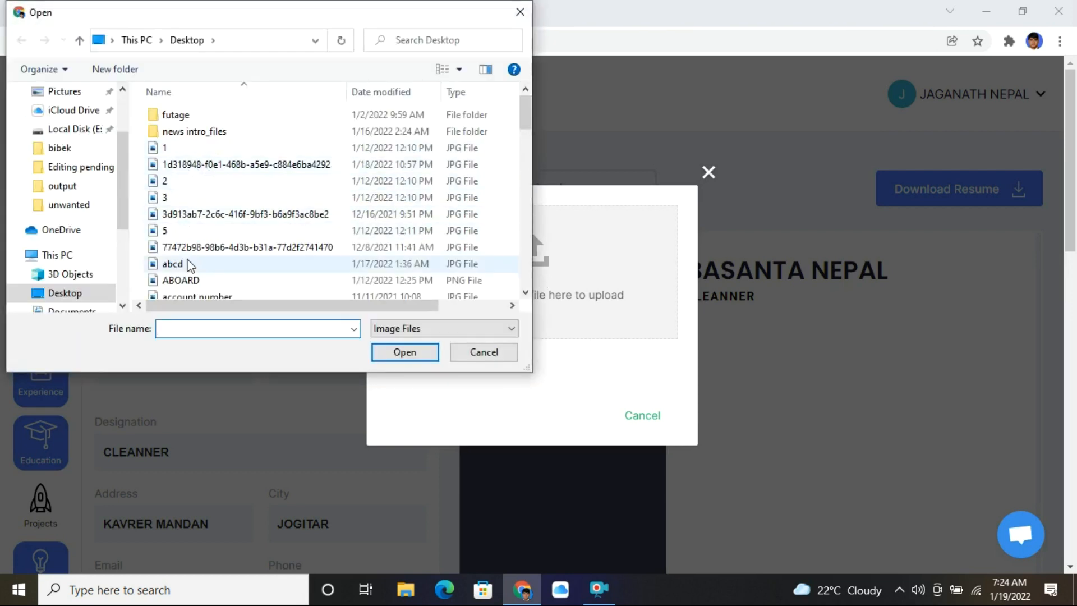
scroll(196, 241, down, 4)
- Pick an image file from the Desktop and open it for upload
click(193, 226)
key(j)
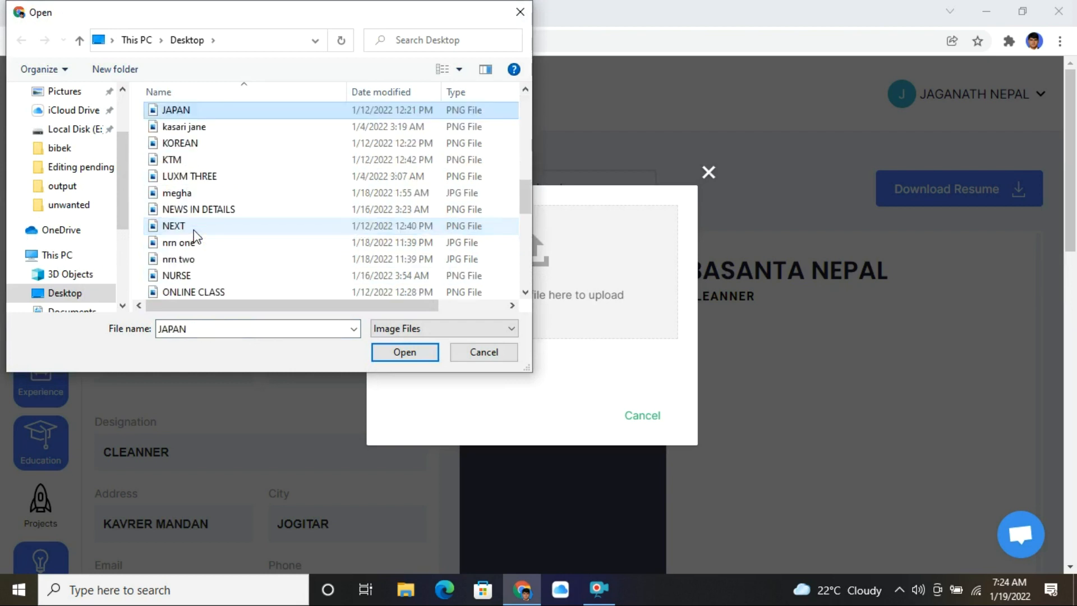
scroll(194, 233, down, 7)
click(195, 244)
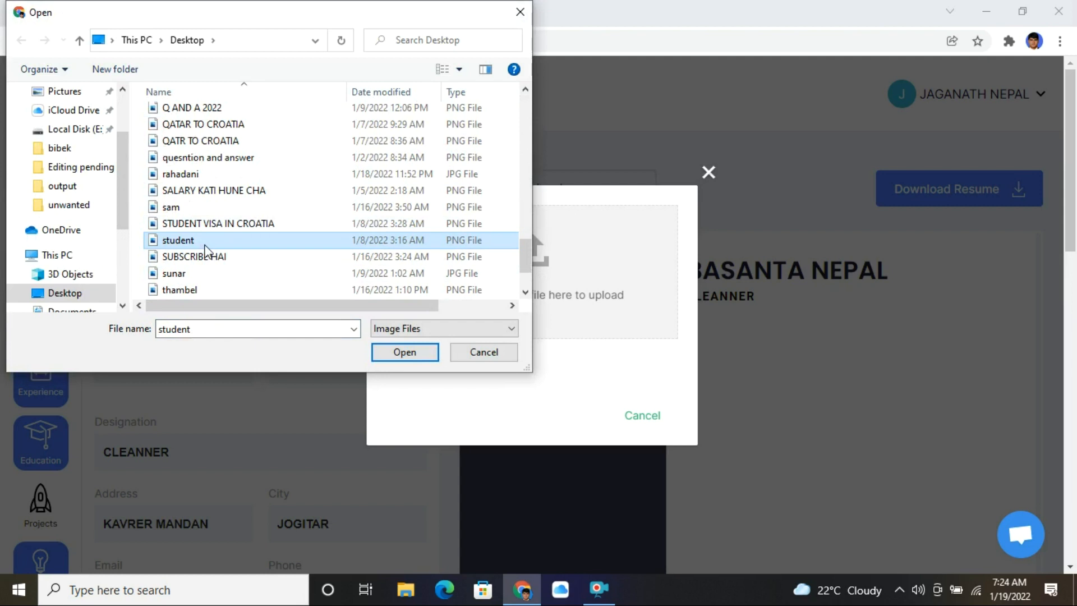
key(b)
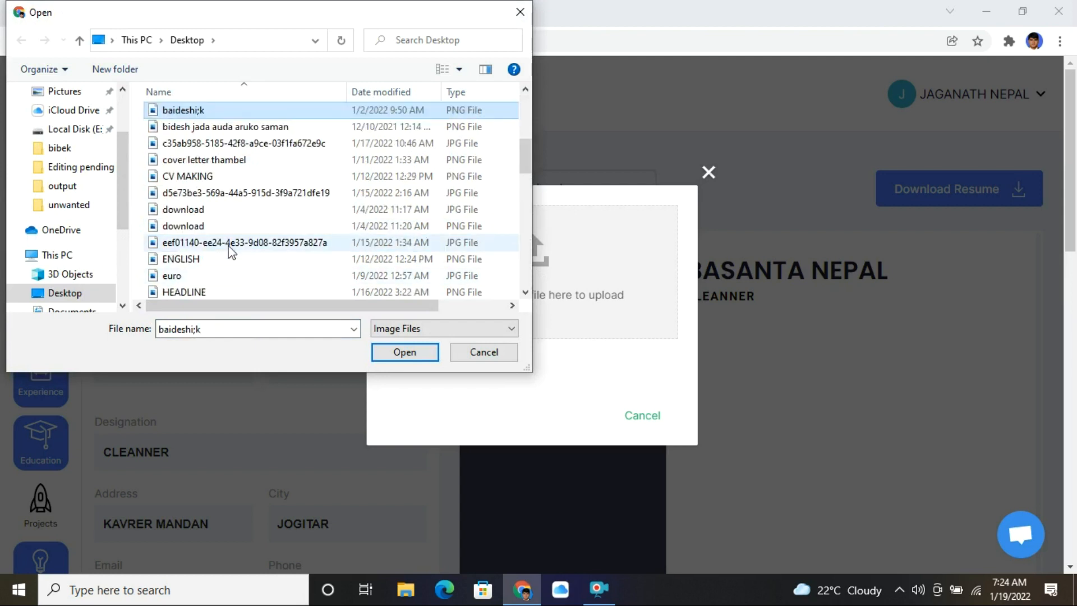
scroll(207, 250, down, 3)
scroll(205, 251, down, 6)
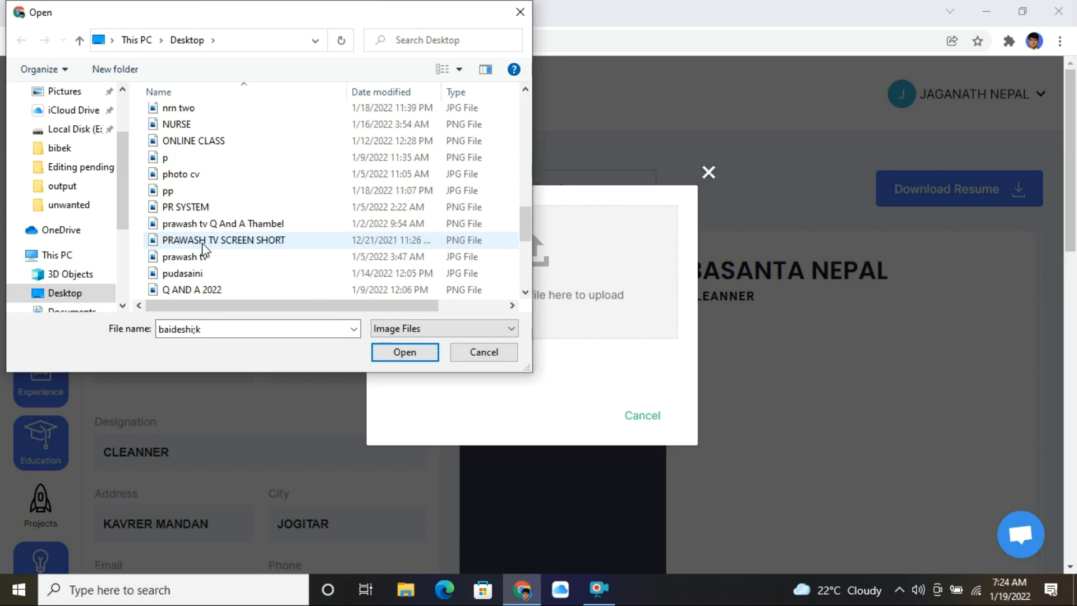
click(214, 257)
click(192, 240)
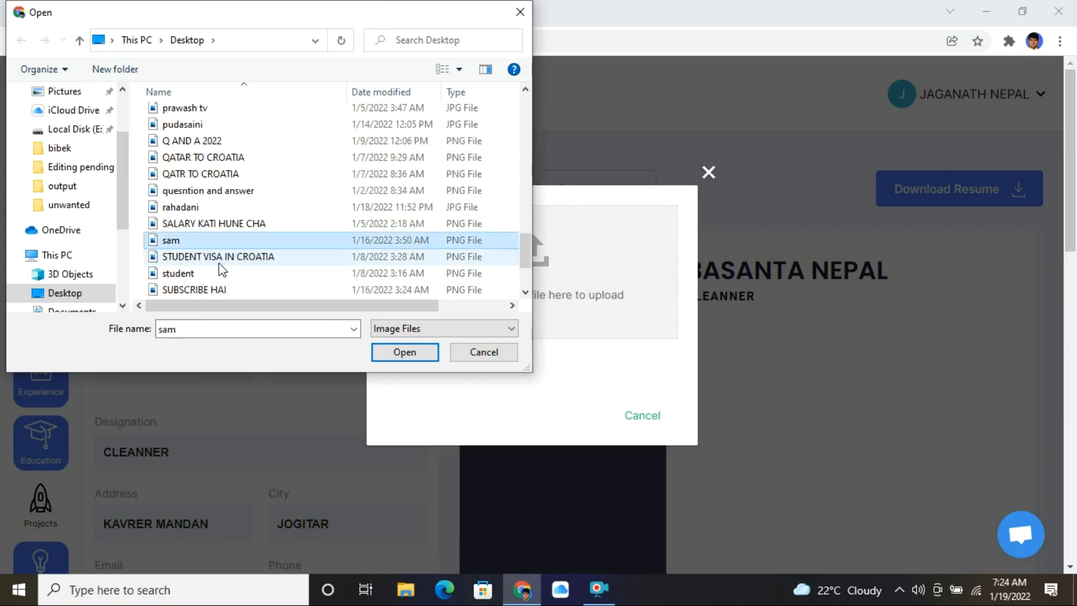
double_click(225, 256)
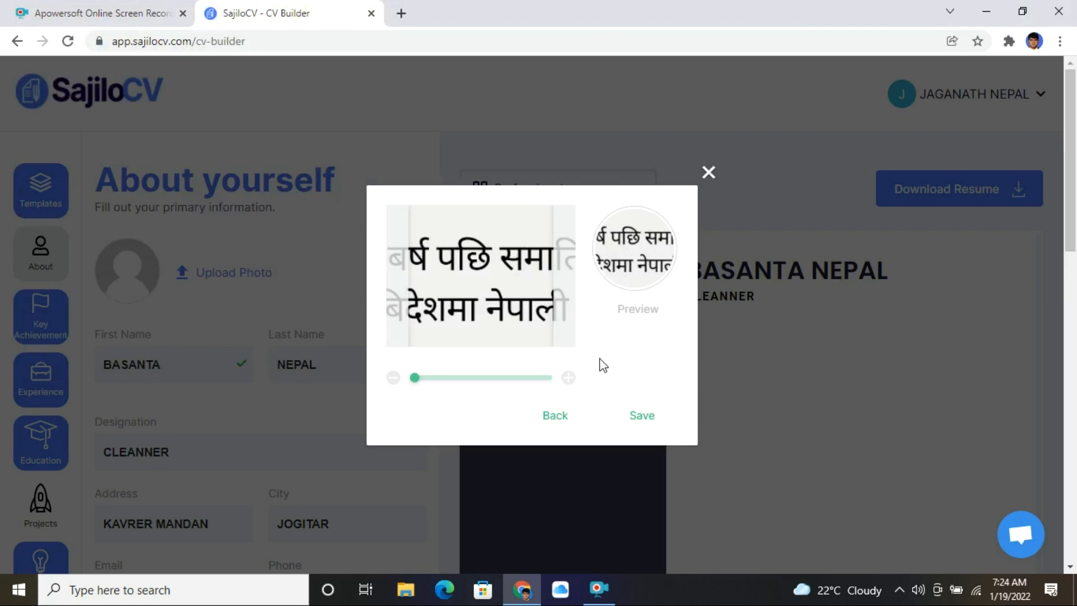
- Save the cropped image as the résumé's profile photo
click(643, 418)
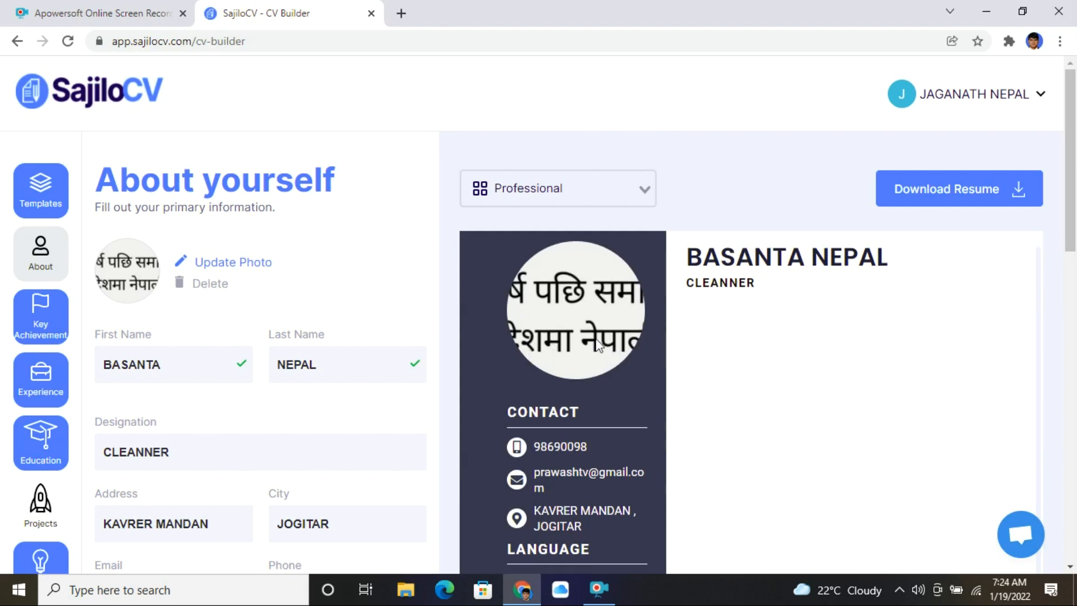
scroll(272, 366, down, 7)
- Add a Summary bullet reading 'HAVING 5 YEARS EXPERIENCE', then open a new browser tab
click(216, 328)
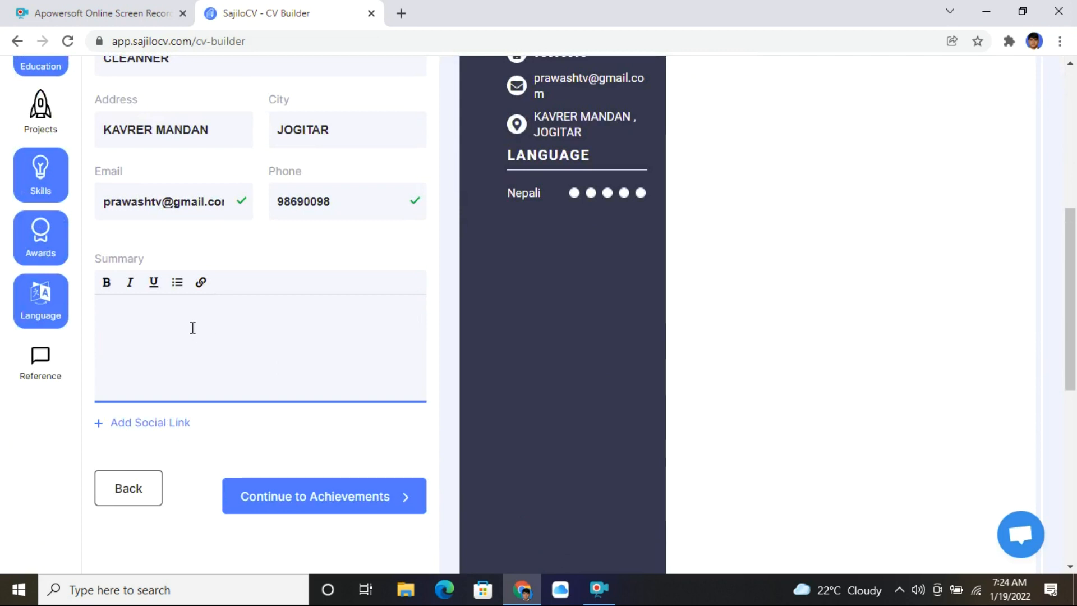
click(176, 283)
text(HAVING )
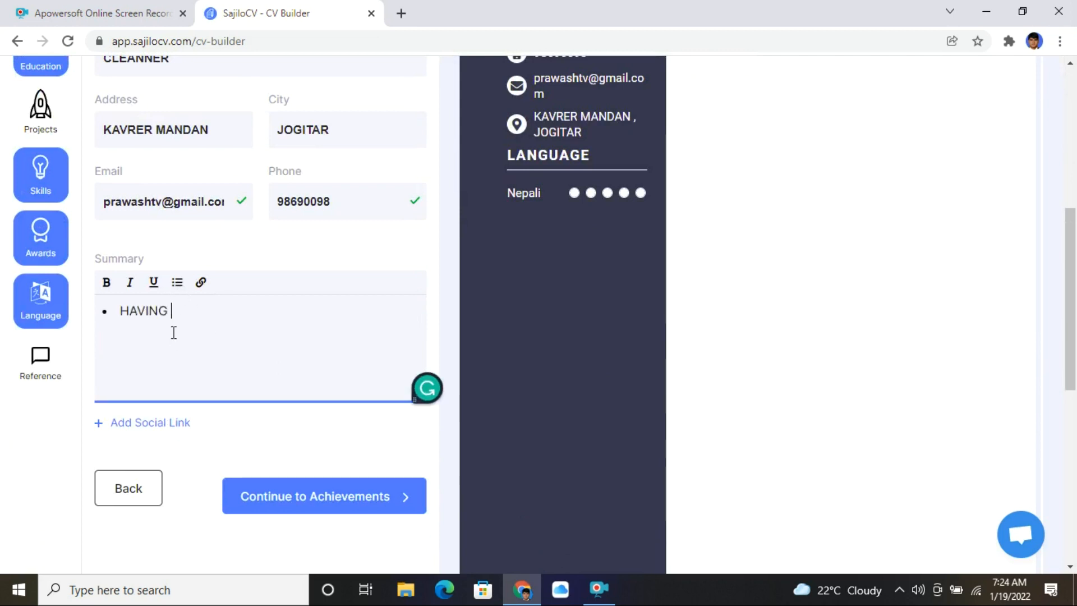
text(5 YEARS EXPERIENCE)
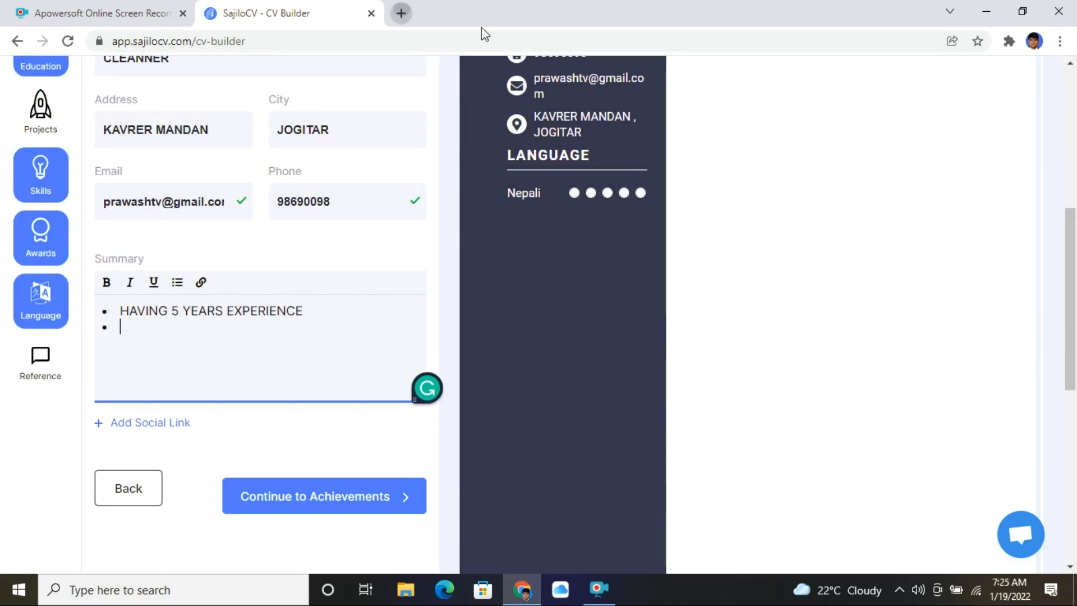
key(ctrl+t)
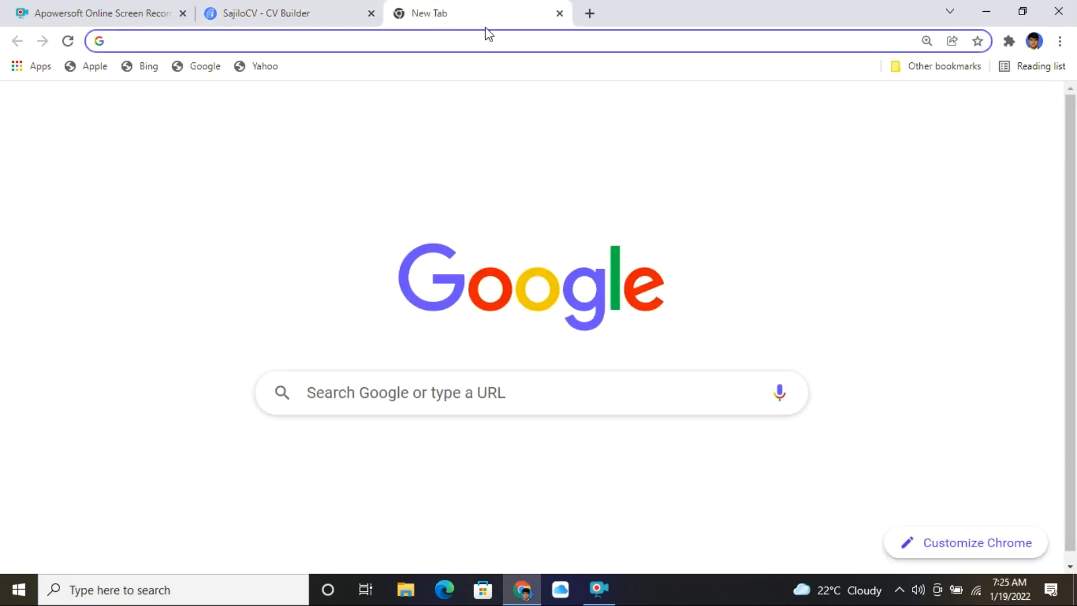
- Search Google for 'CLEANING JOB SUMMARY'
text(GOOGle.com)
key(Return)
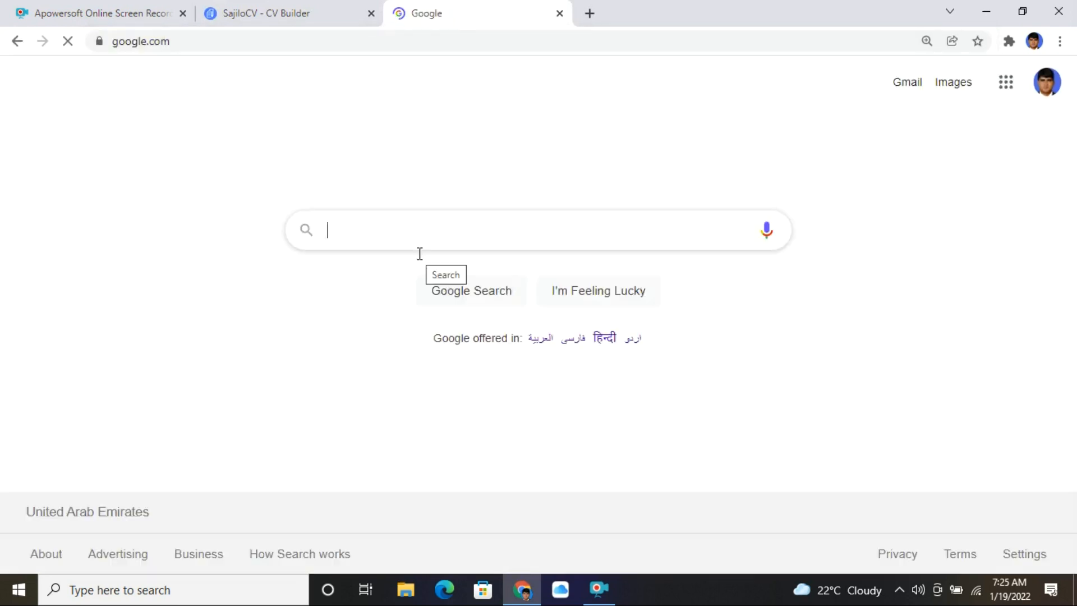
text(CLEANING )
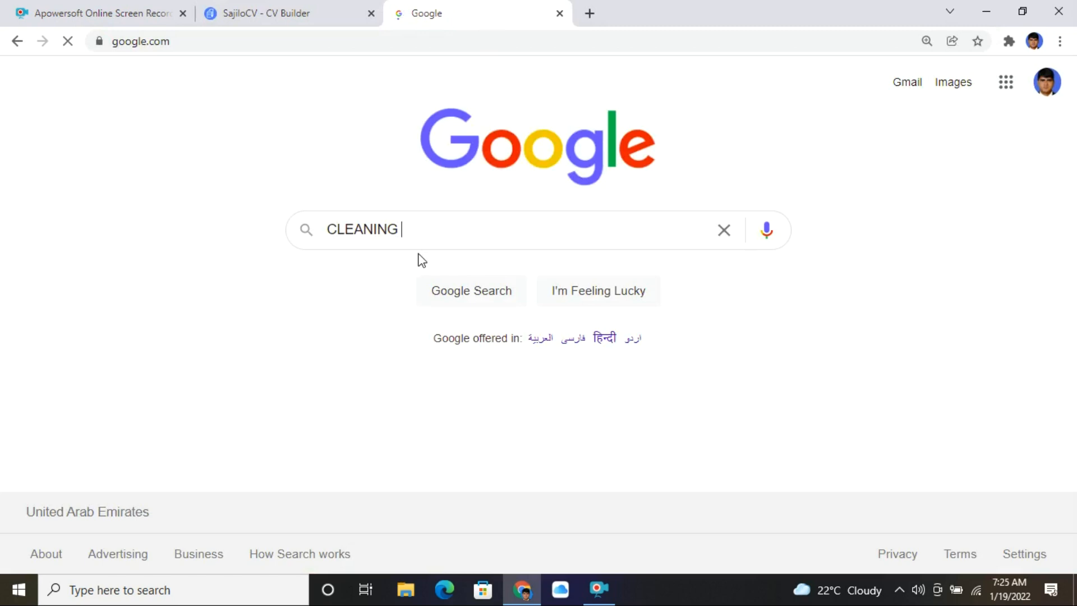
text(JOB SUMMA)
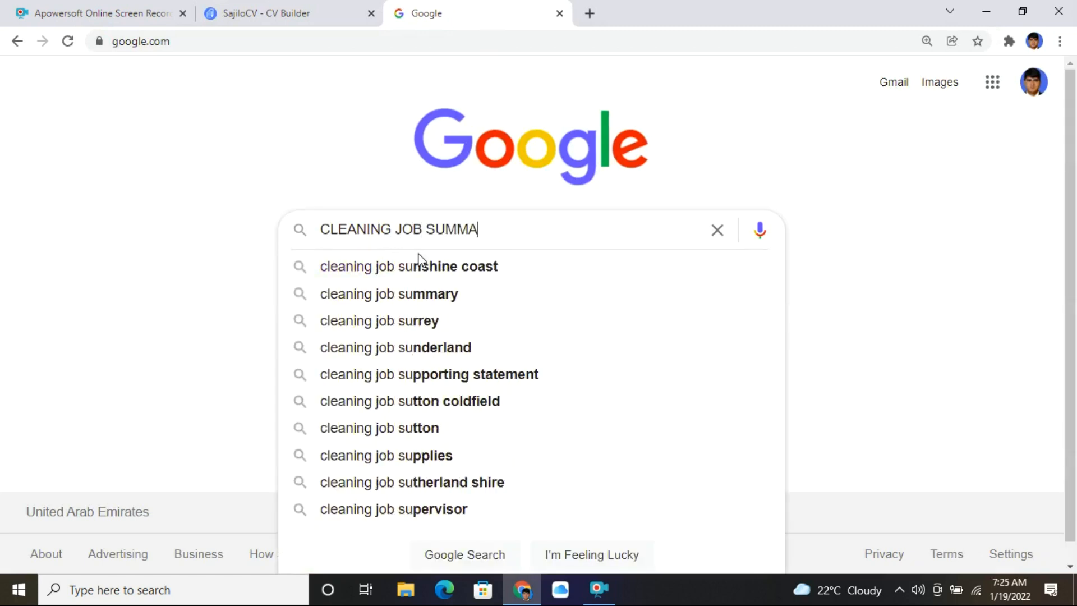
text(RY)
click(455, 294)
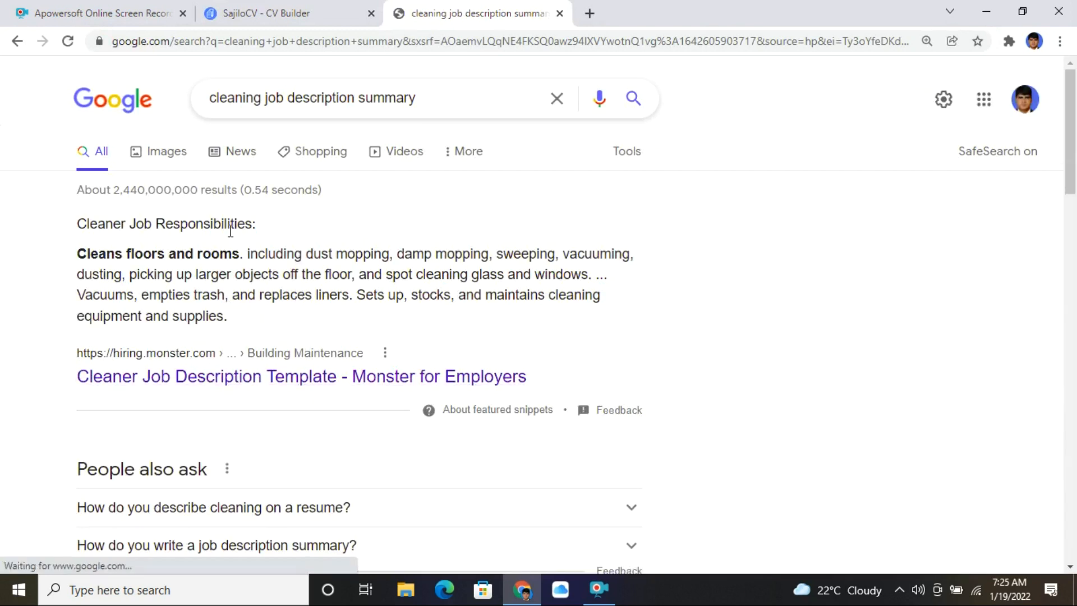
- Copy the four qualification and skill bullets from Monster's Cleaner Job Description page
click(252, 377)
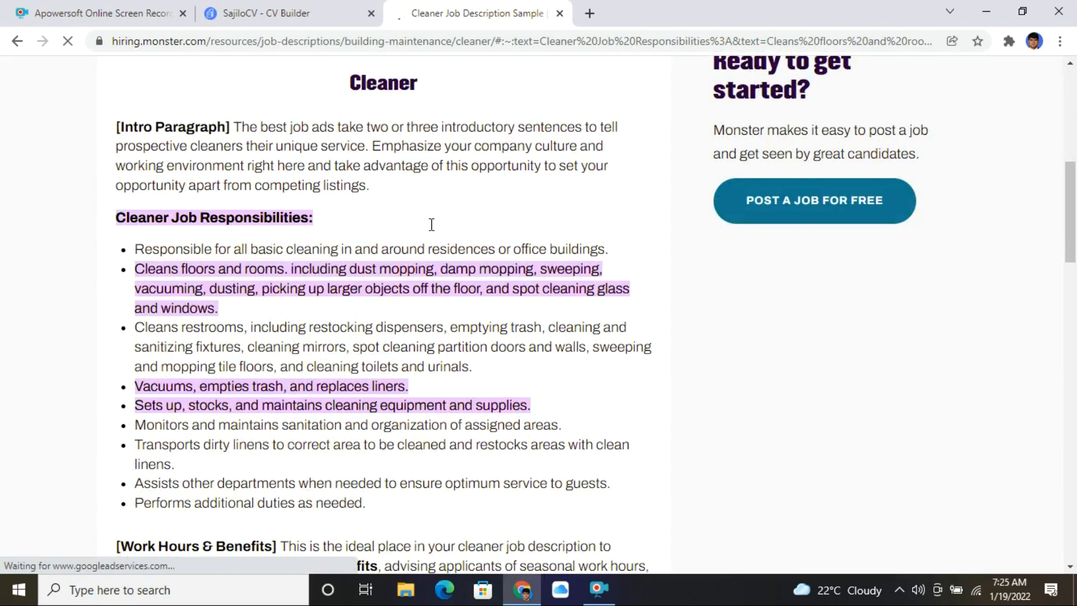
scroll(431, 225, down, 8)
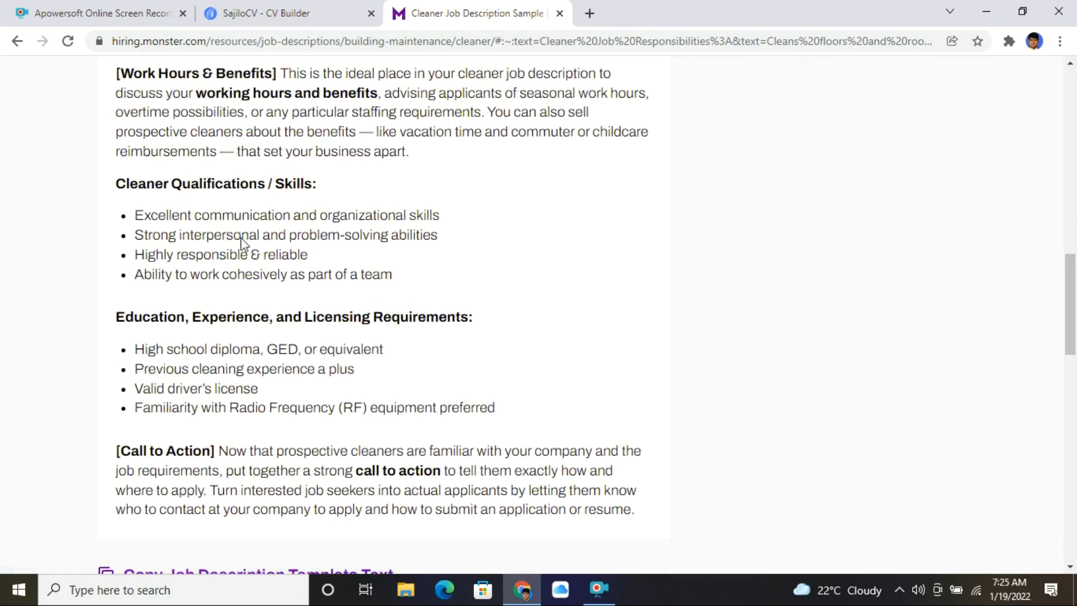
drag(134, 215, 393, 277)
right_click(277, 257)
click(306, 262)
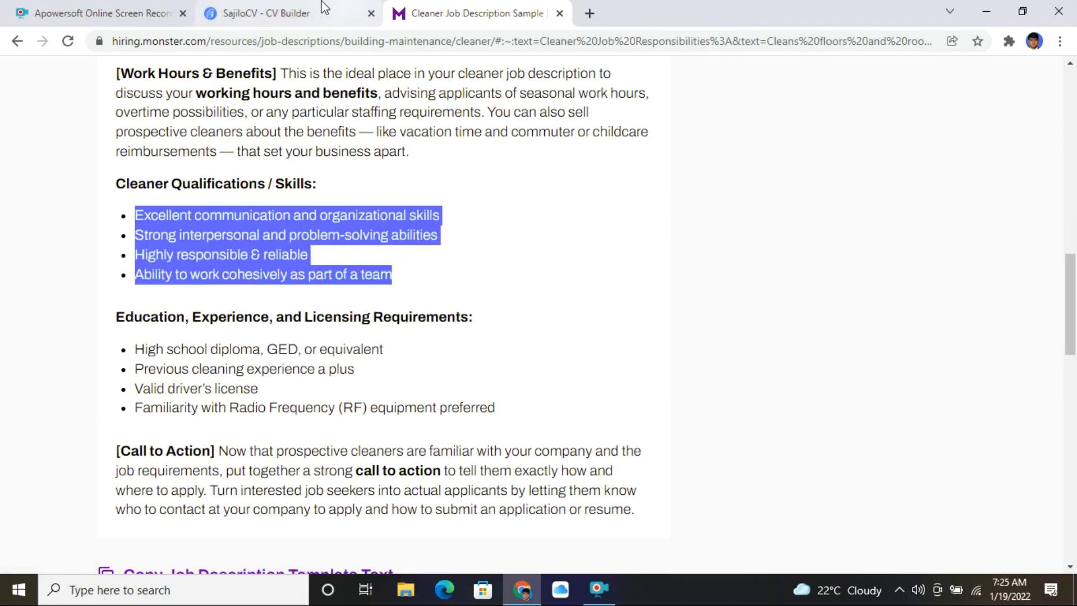
- Paste the four Monster skills below the experience bullet, undoing the accidental line merge
click(252, 12)
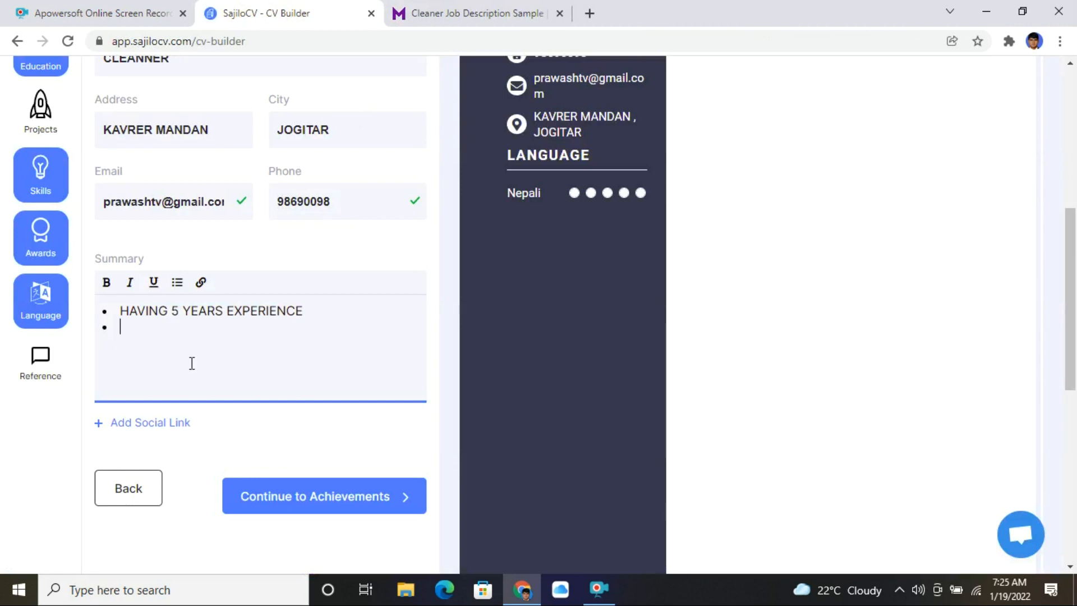
key(ctrl+v)
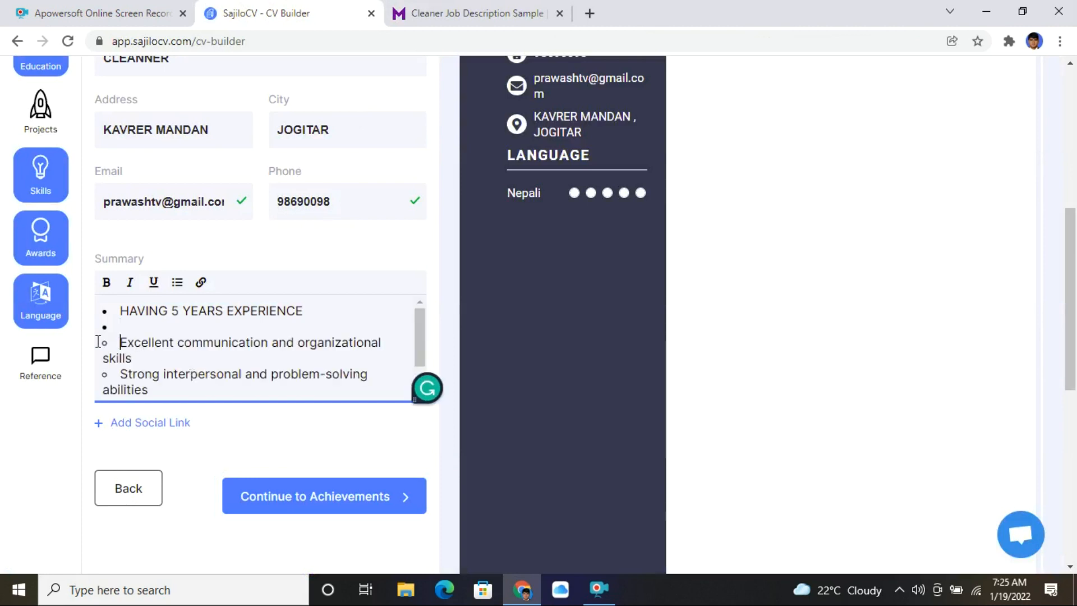
key(BackSpace)
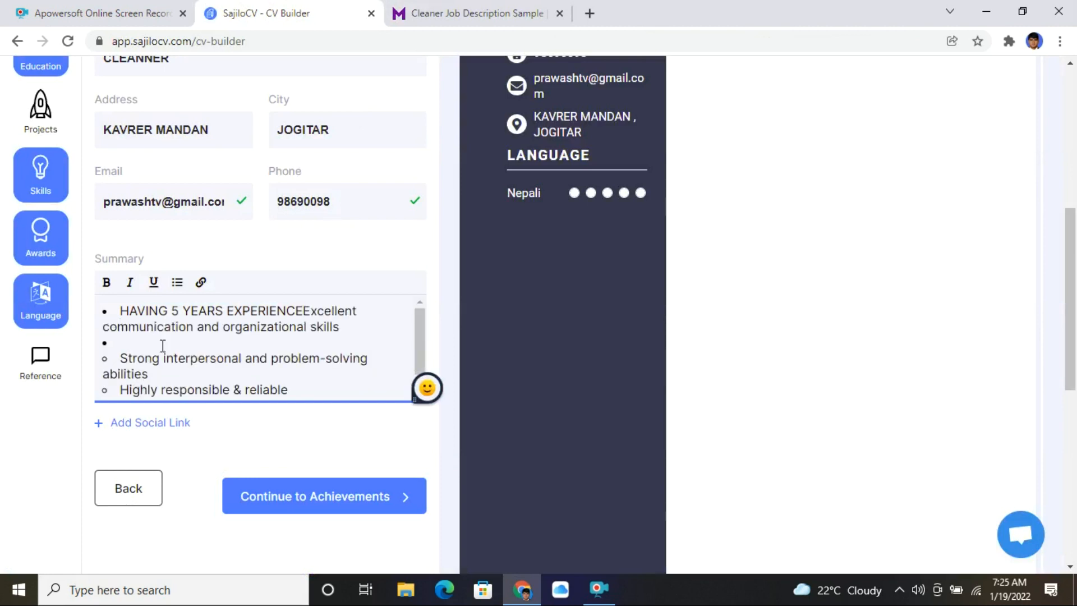
key(ctrl+z)
scroll(230, 334, down, 1)
scroll(231, 334, up, 1)
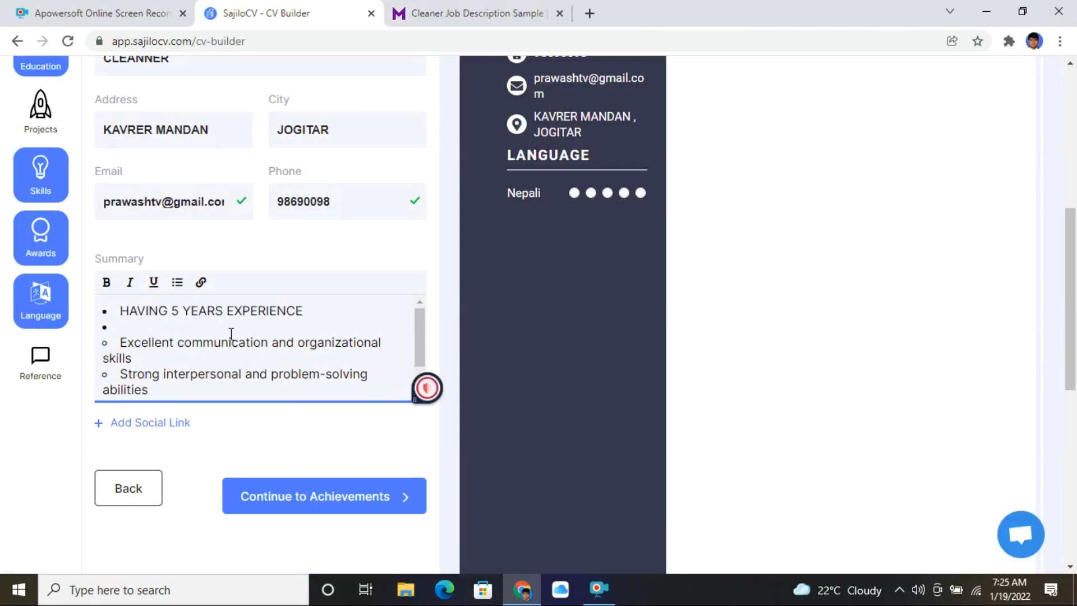
click(191, 361)
scroll(196, 362, down, 1)
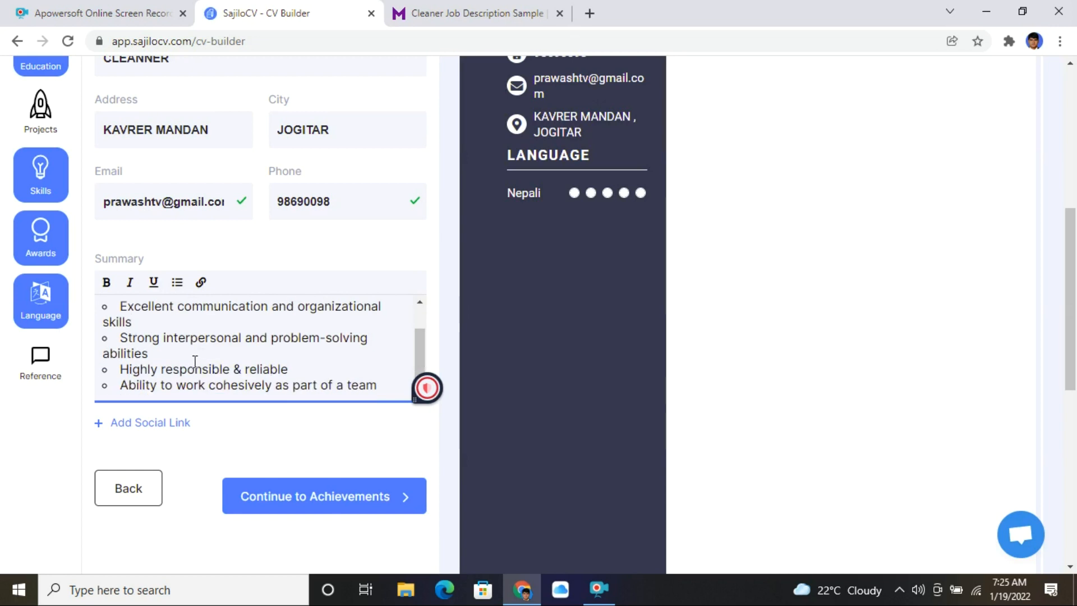
scroll(196, 361, down, 1)
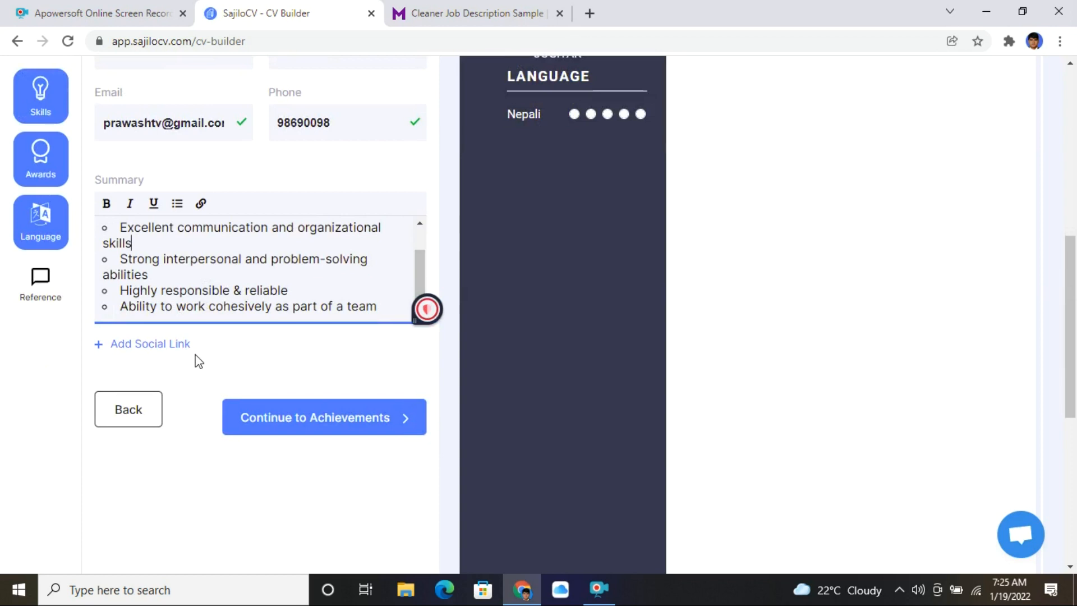
scroll(203, 295, down, 2)
scroll(236, 241, up, 2)
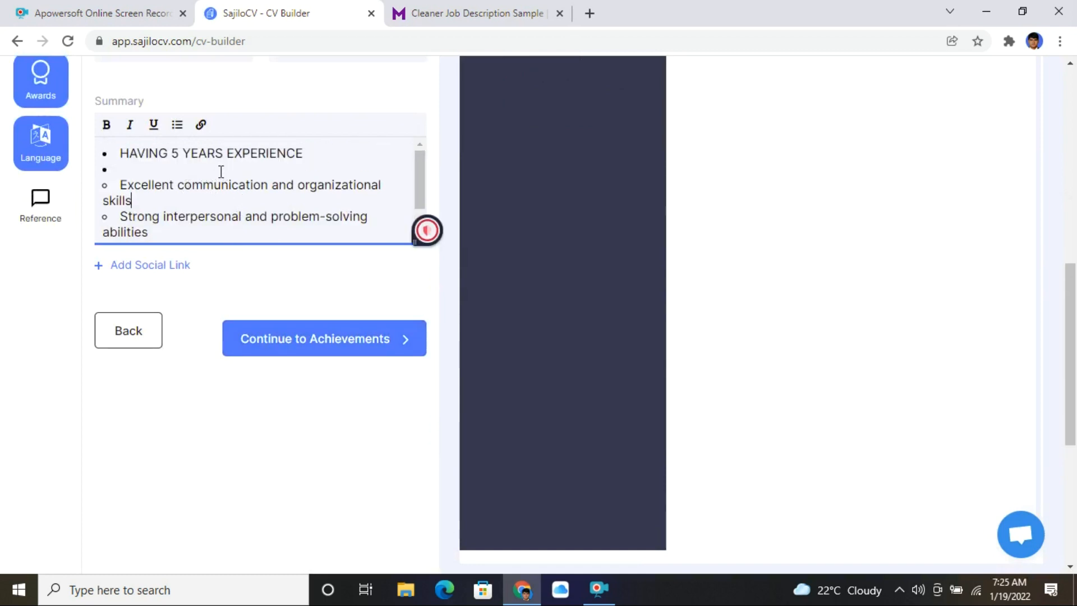
scroll(182, 178, down, 1)
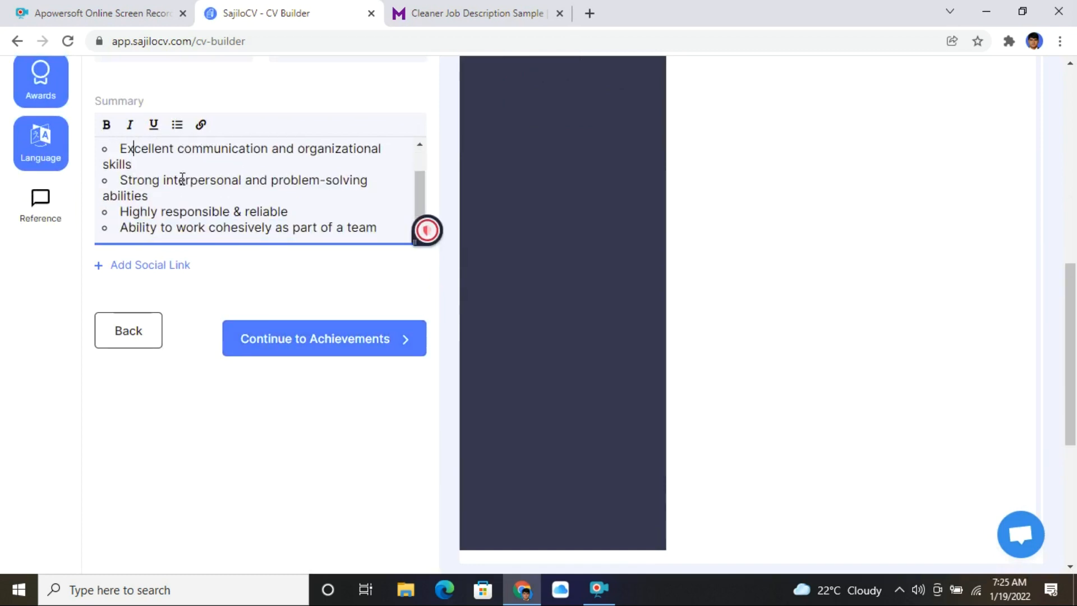
scroll(240, 206, down, 3)
scroll(242, 210, up, 4)
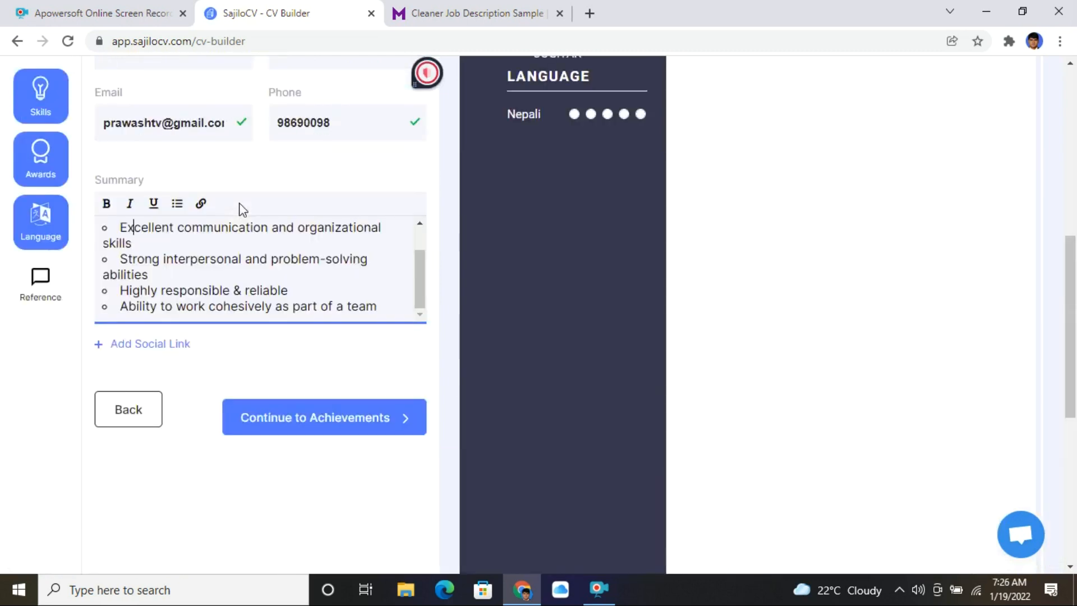
scroll(241, 210, up, 5)
scroll(230, 272, down, 7)
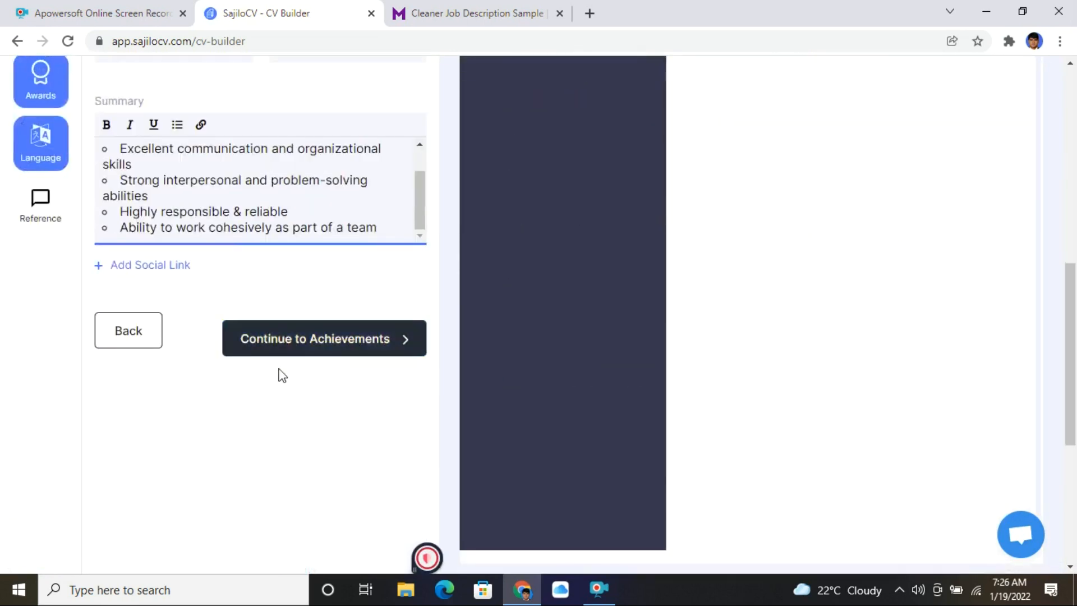
- Add a new employment entry in Work Experience with job title CLEANING
click(293, 349)
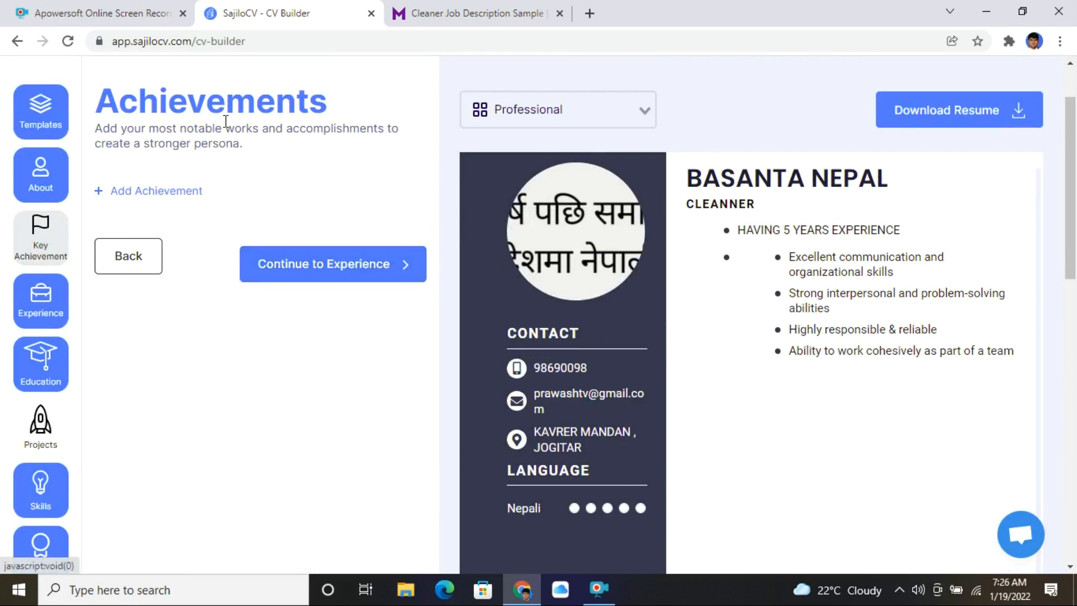
click(298, 275)
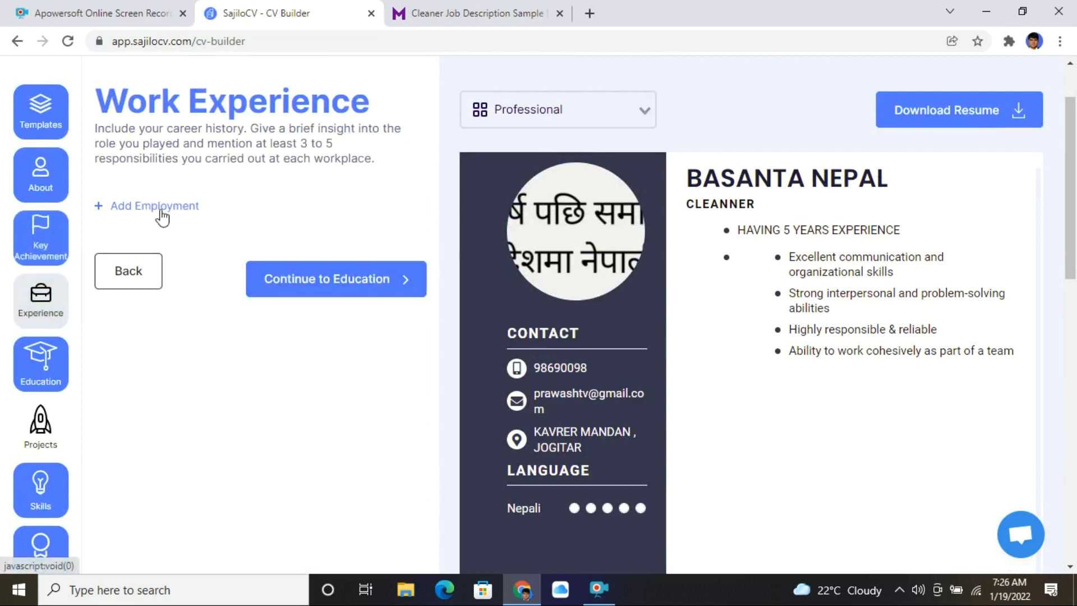
click(193, 208)
click(278, 270)
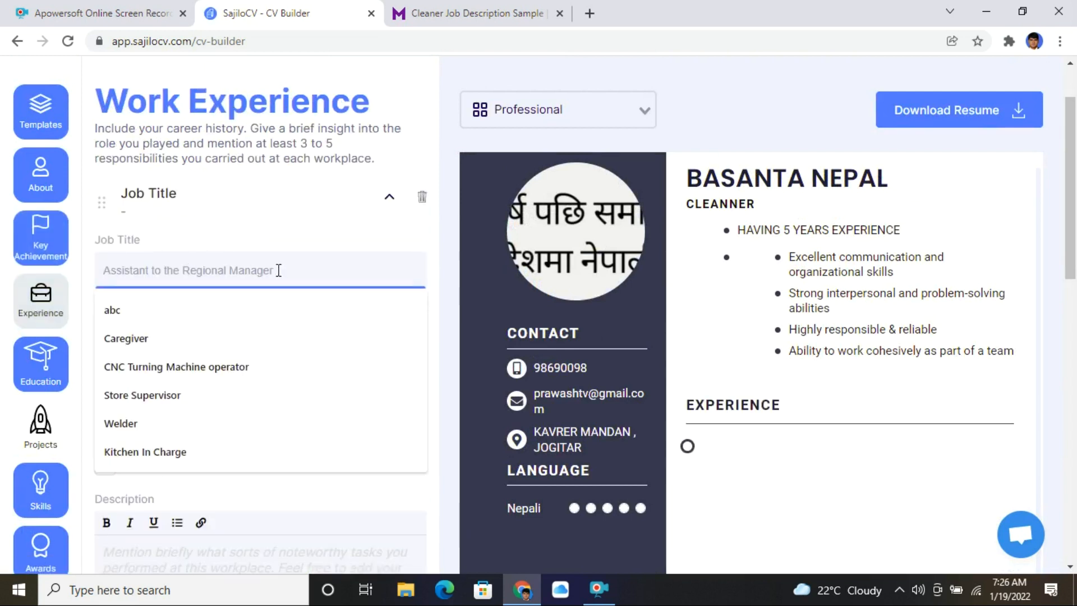
text(KTMA A)
key(BackSpace)
key(BackSpace)
key(BackSpace)
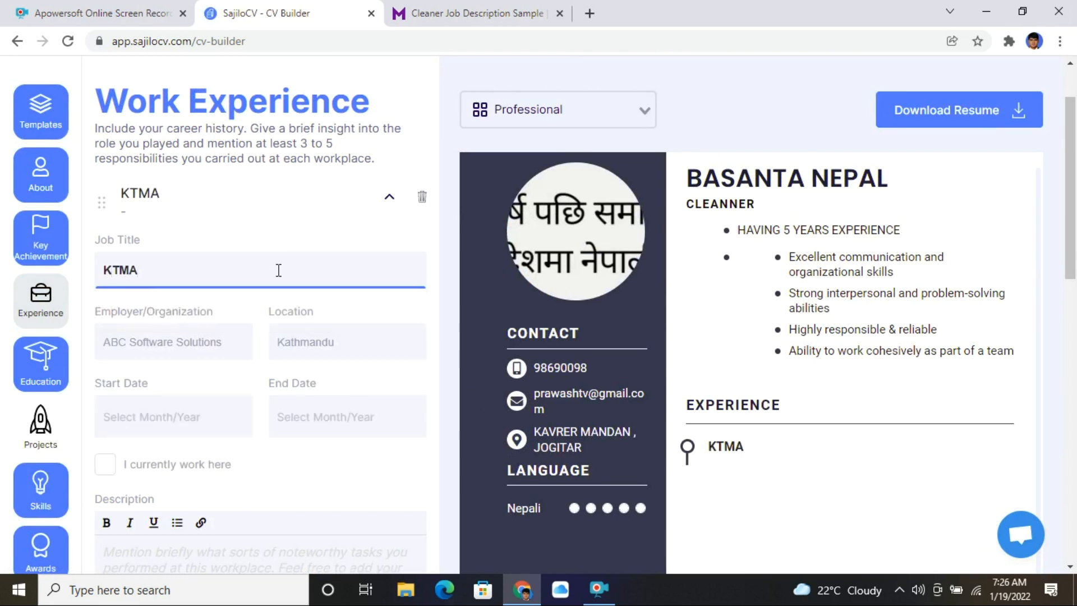
text(ACADEMY PVT LTD)
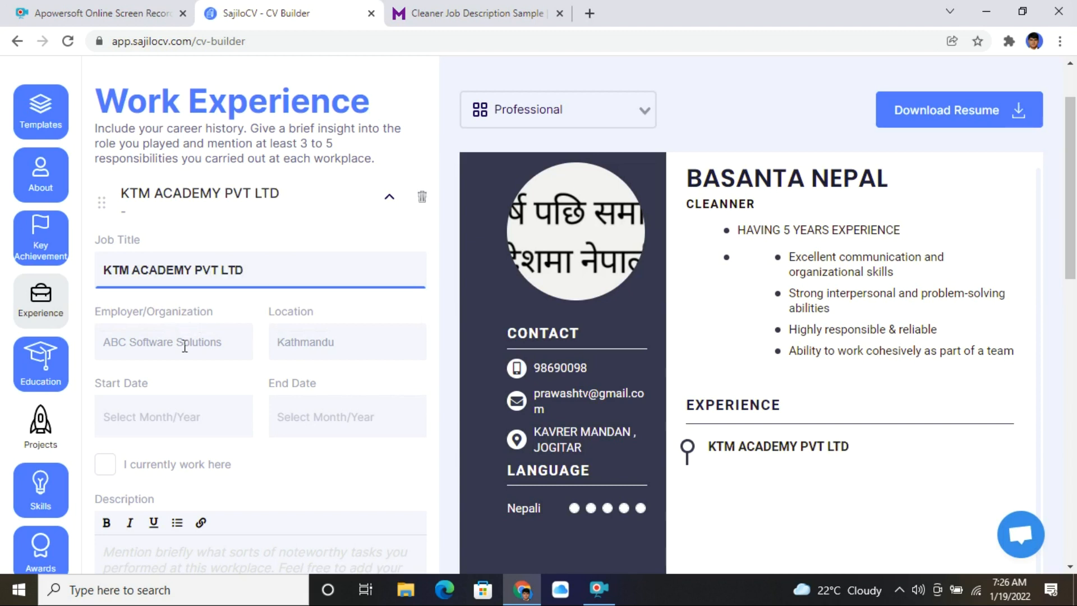
drag(262, 271, 4, 264)
click(259, 280)
drag(277, 268, 46, 267)
text(CLEAN)
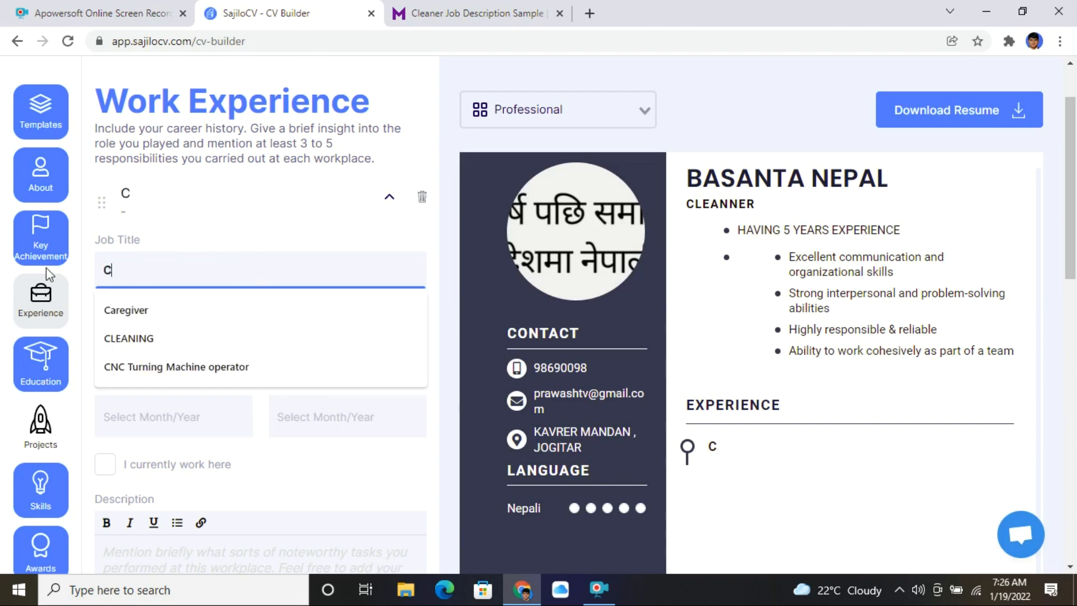
key(BackSpace)
key(BackSpace)
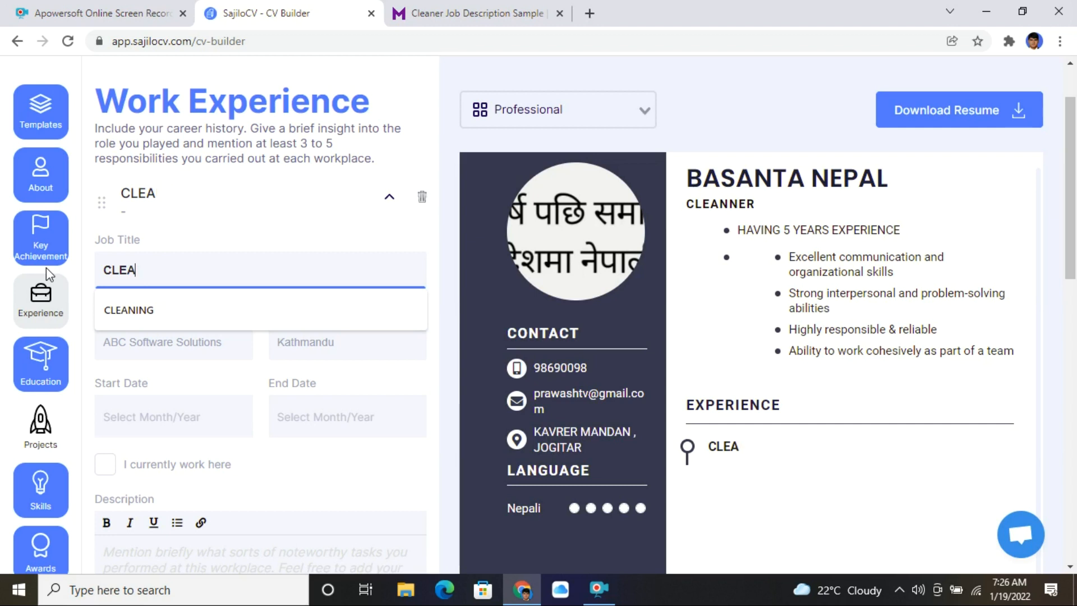
text(ANING)
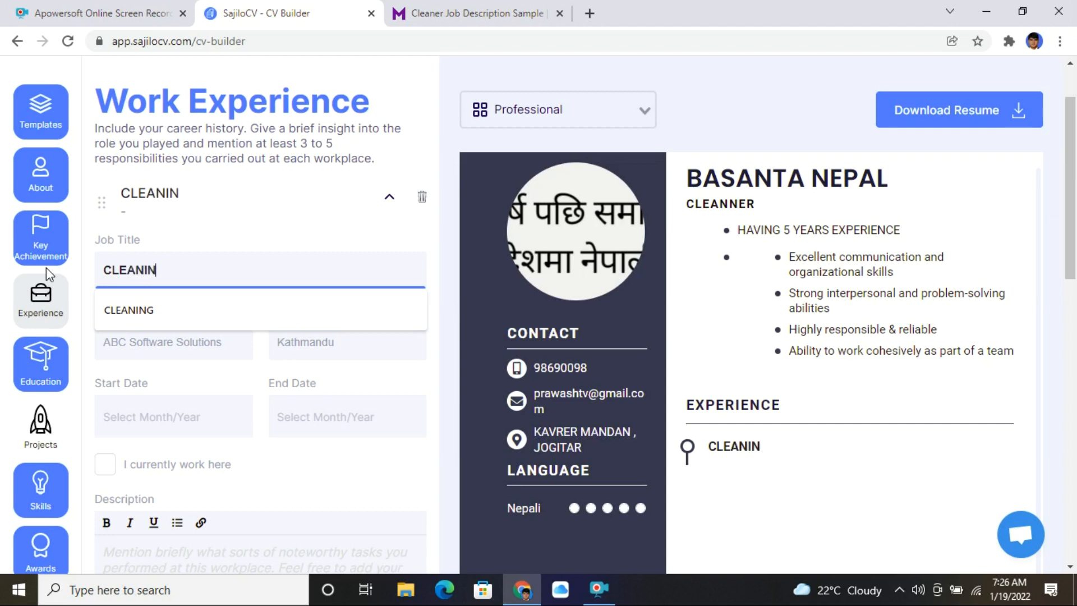
- Enter employer KTM ACADEMY PVT LTD and location KATHMANDU for the job
click(154, 342)
text(KTM ACCADEMY PVTV LT)
key(BackSpace)
key(BackSpace)
key(BackSpace)
key(BackSpace)
key(BackSpace)
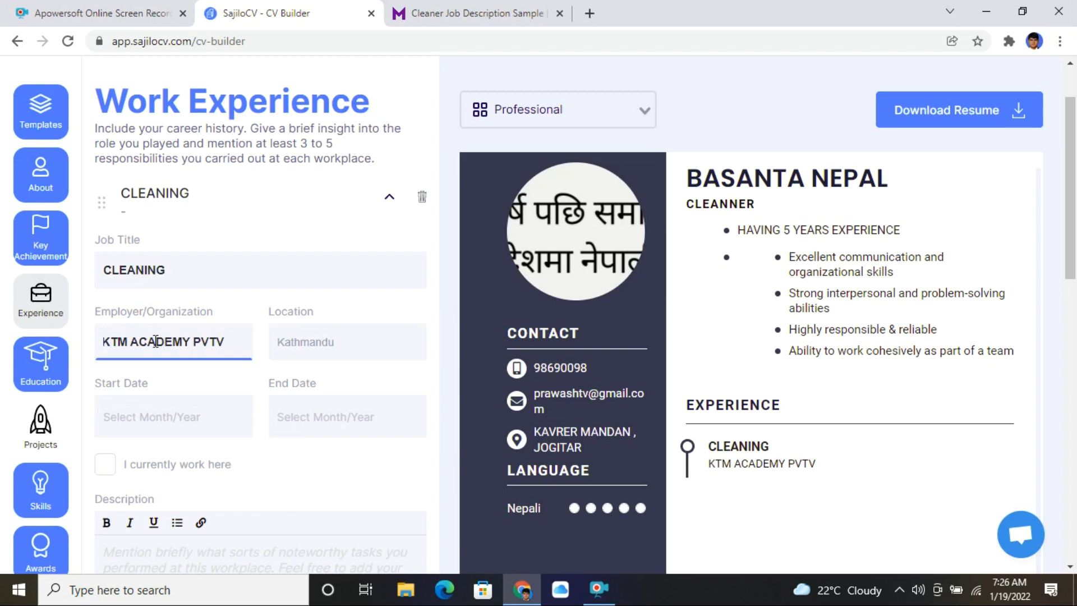
text(T LTD)
key(Tab)
text(KATHMANDU)
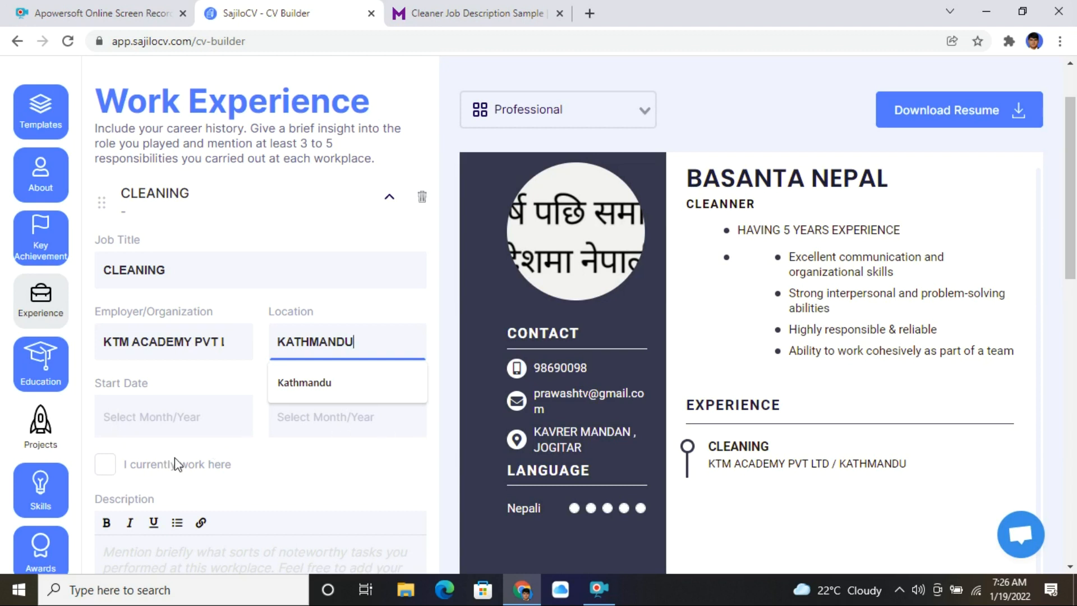
click(147, 422)
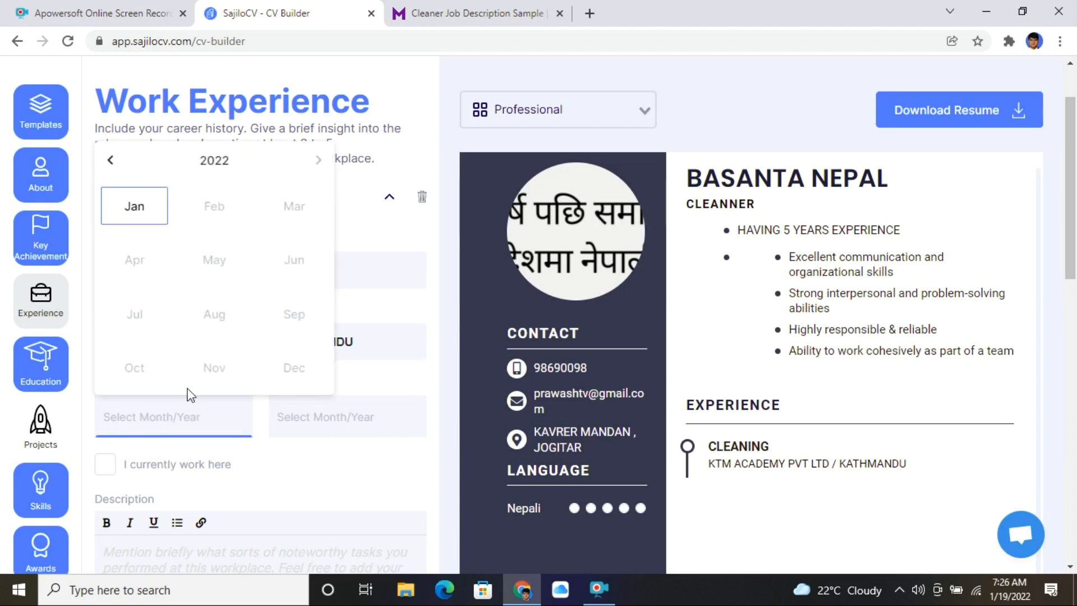
- Date the CLEANING job from January 2022 to Present by marking it as current
click(134, 211)
click(210, 424)
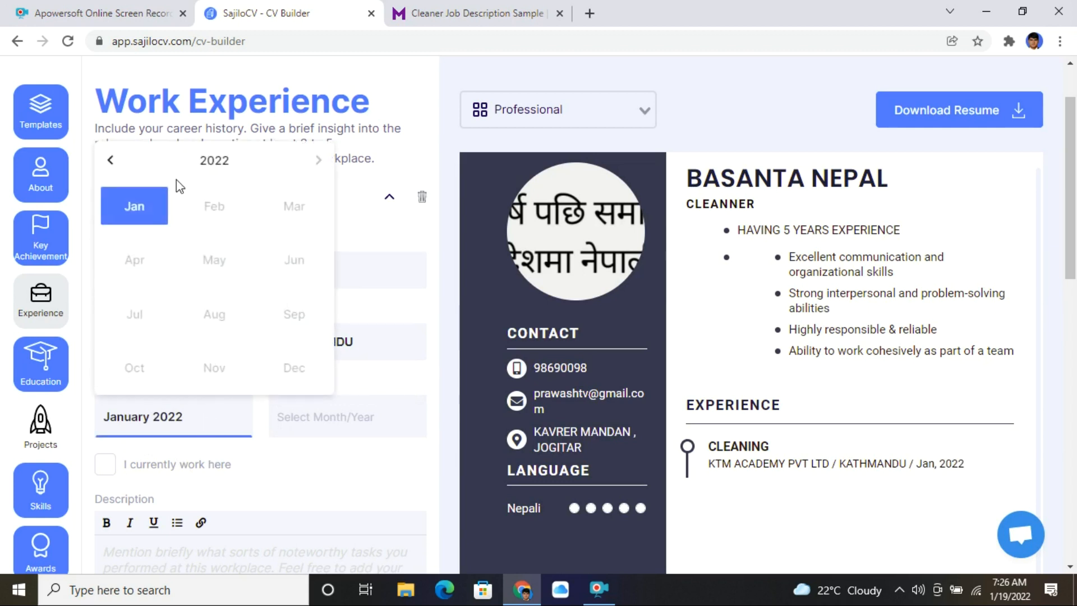
click(216, 164)
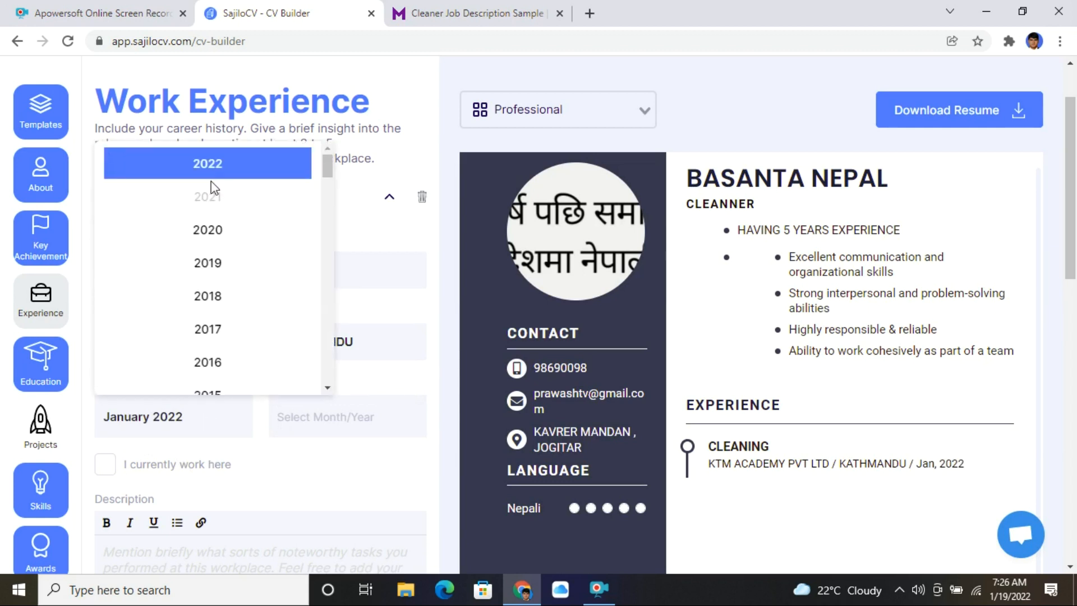
click(220, 301)
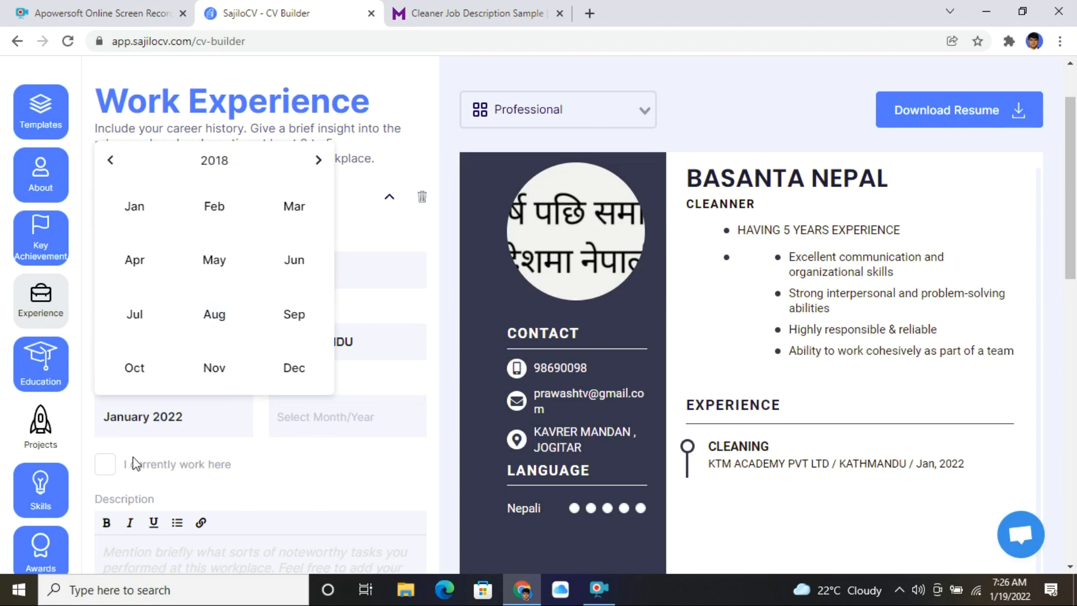
click(108, 467)
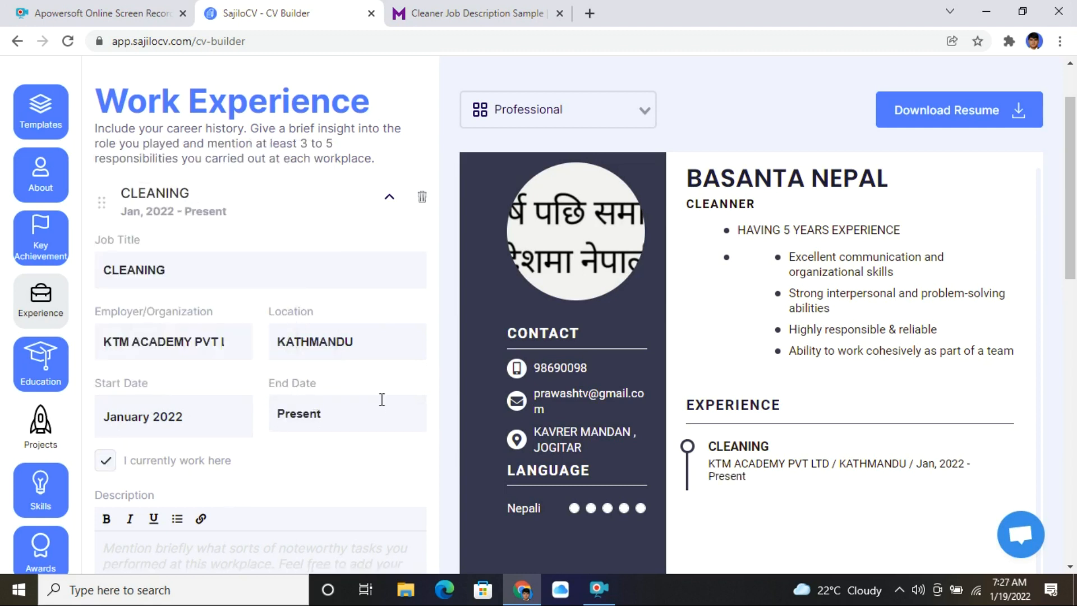
drag(350, 417, 231, 417)
click(227, 467)
- Place the cursor in the job description and go back to the Monster cleaner page
scroll(352, 422, down, 3)
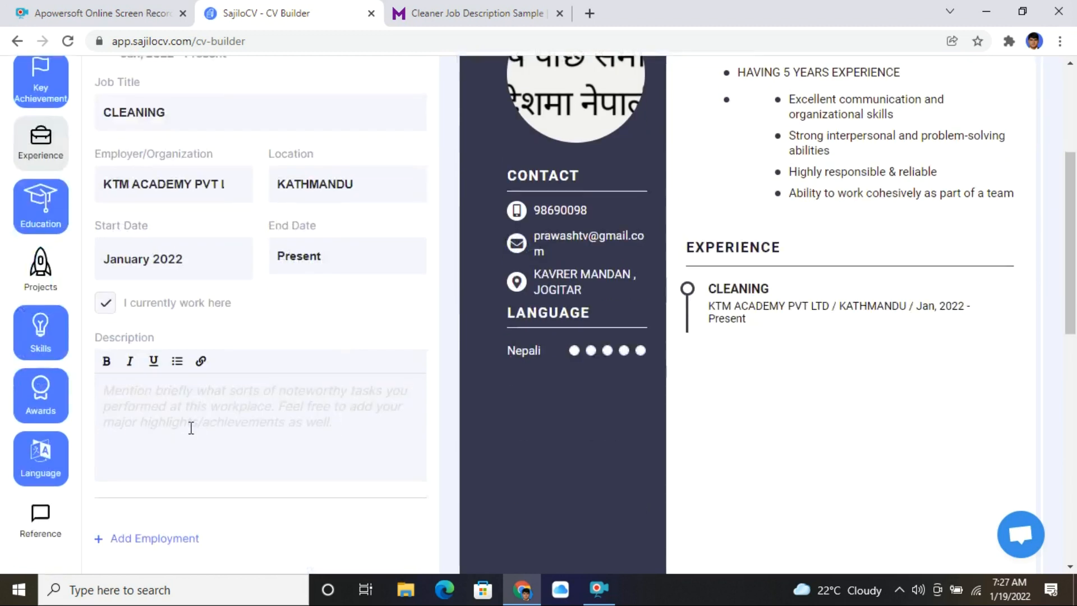
click(192, 422)
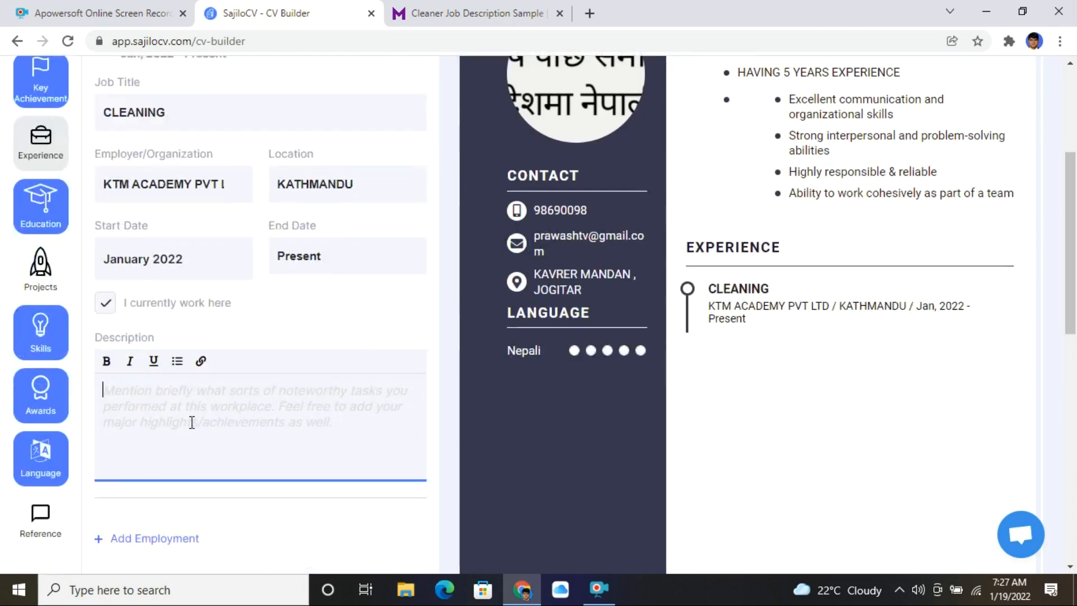
click(450, 13)
scroll(308, 187, up, 15)
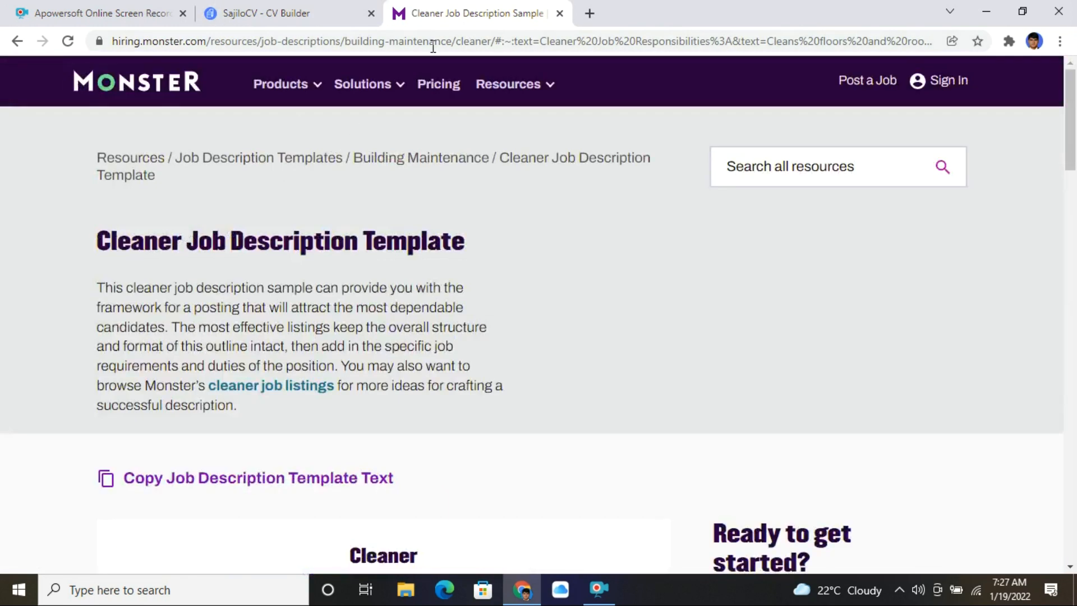
- Search Google for 'DUTIES AND RESPONSIBILITIES OF CLEANNER'
click(433, 44)
text(GOO)
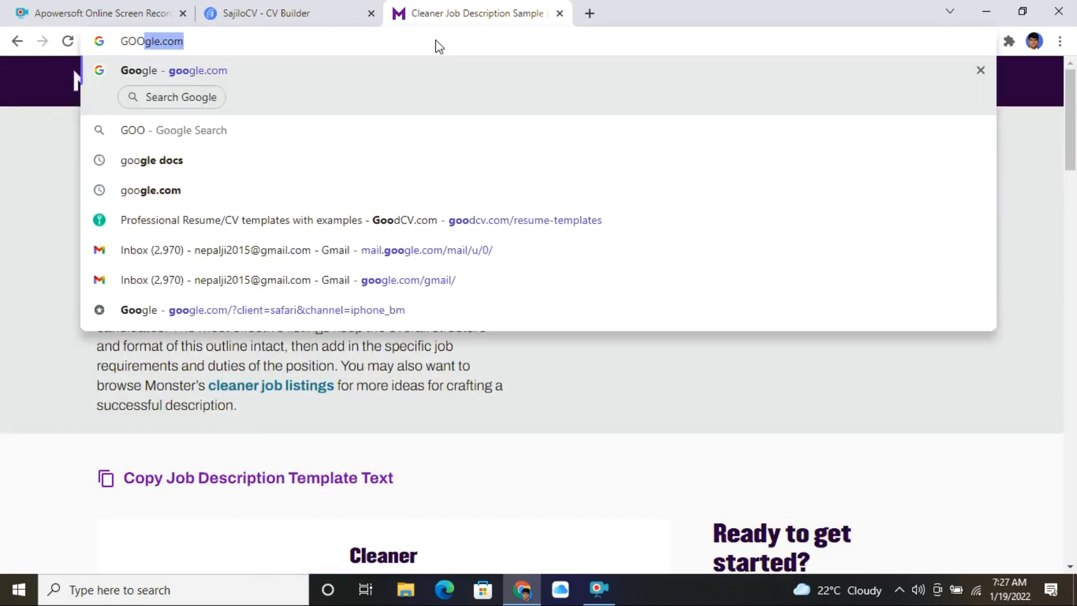
key(Return)
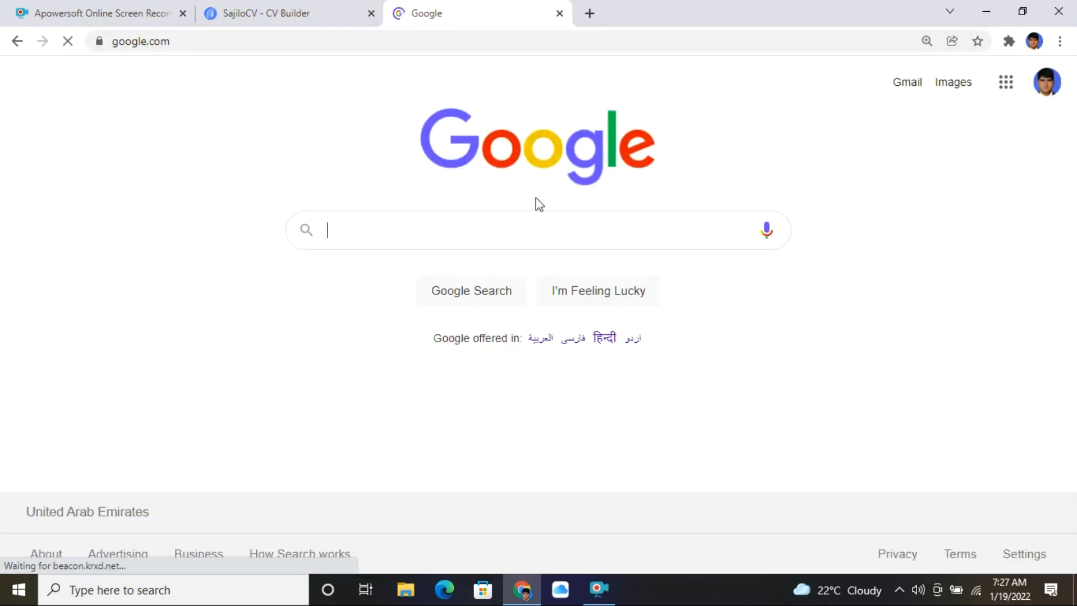
text(DUTIES AND R)
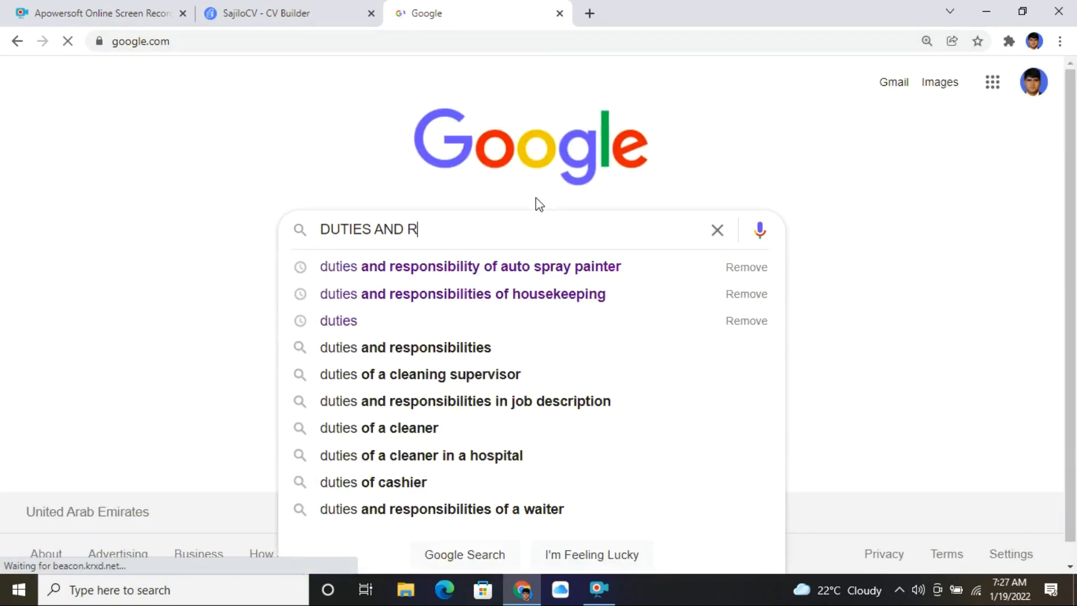
text(ESPONSIB)
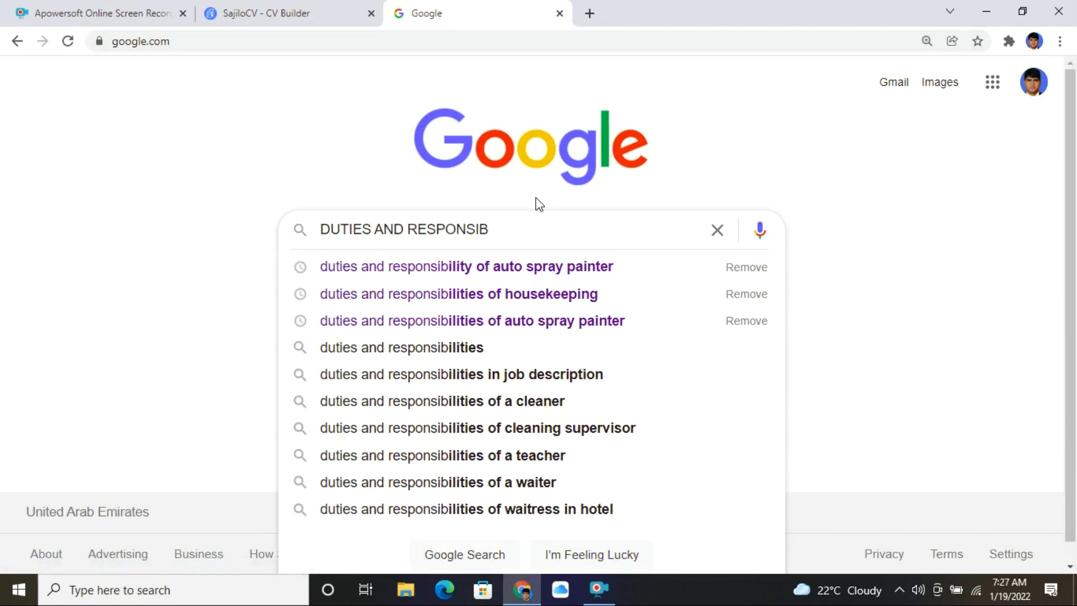
text(ILITIES OF)
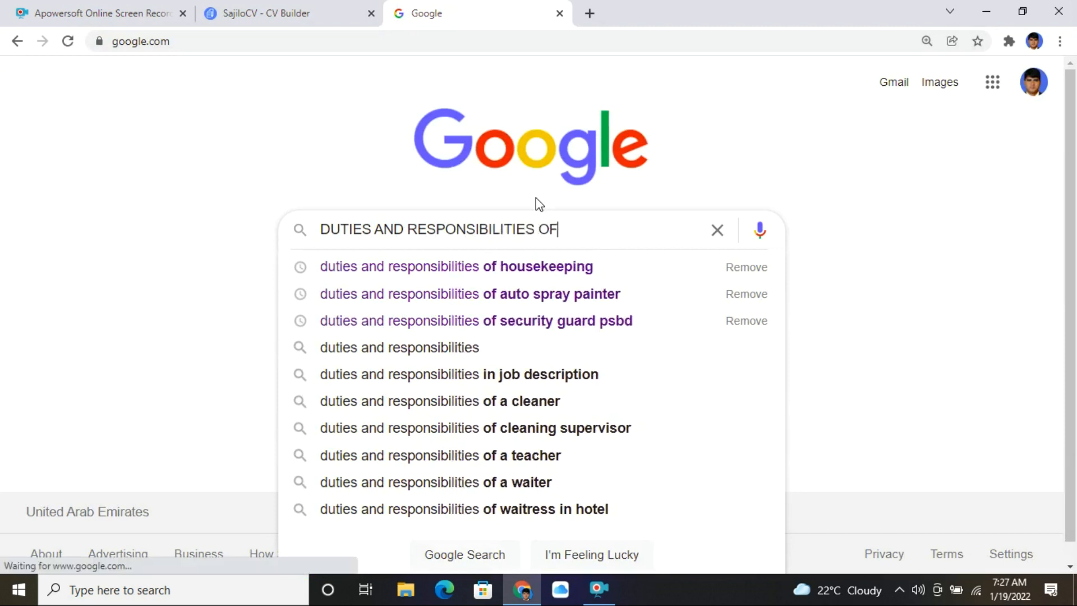
text( CLEANNER)
key(Return)
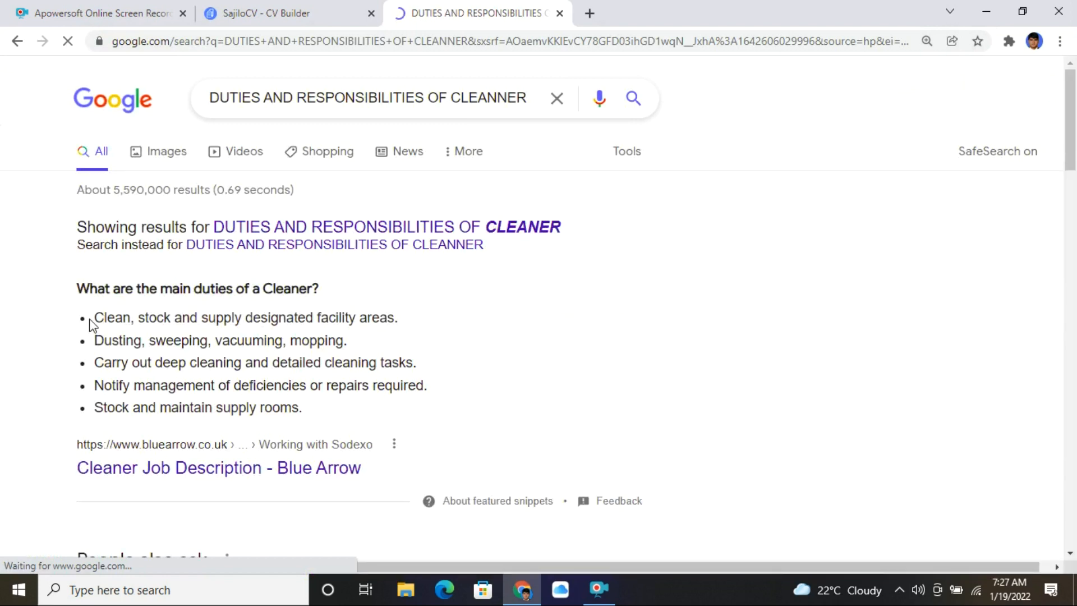
- Copy the five cleaner duties listed at the top of the results
drag(100, 317, 332, 404)
right_click(198, 352)
click(236, 365)
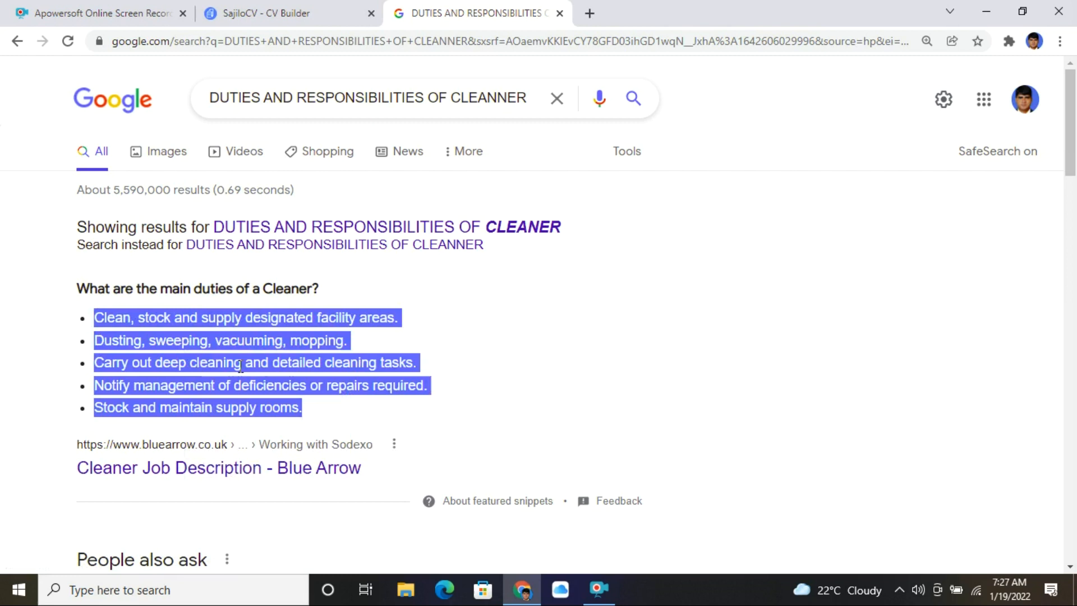
- Paste the five copied cleaner duties into the CLEANING job's description
click(320, 9)
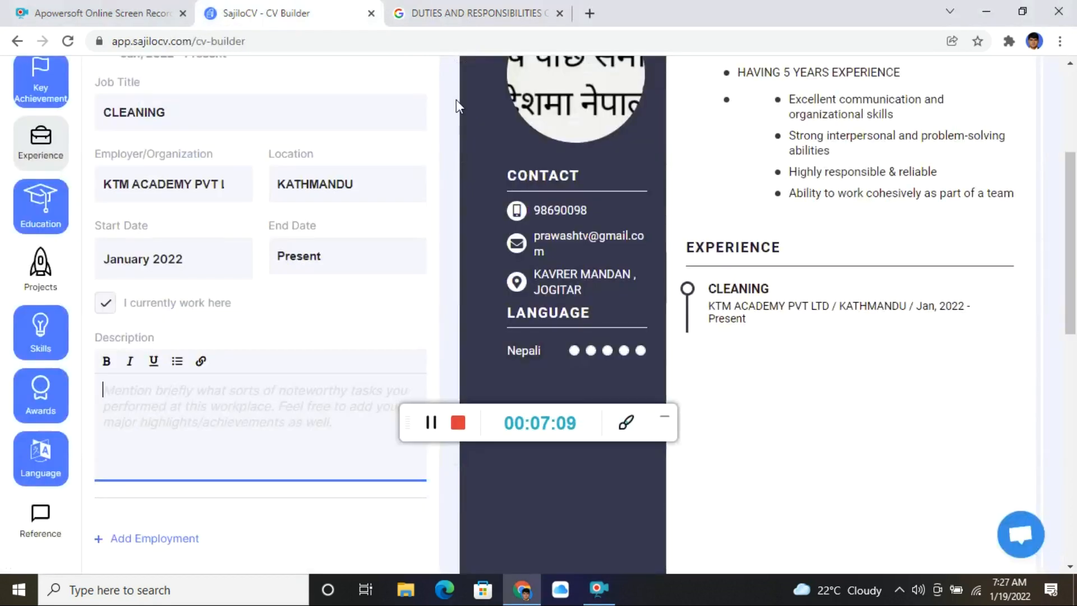
key(ctrl+v)
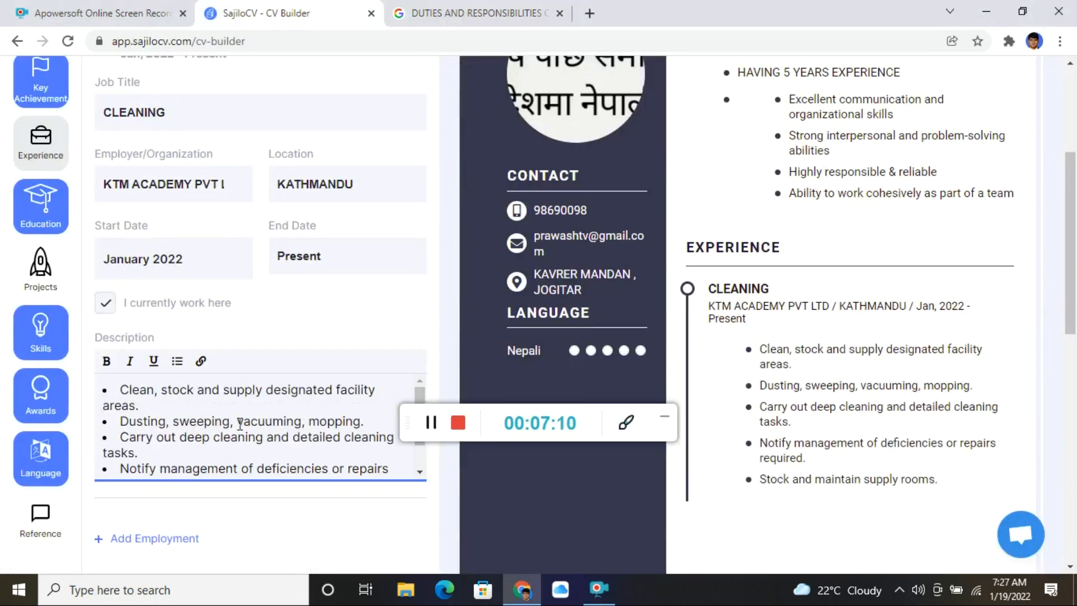
scroll(241, 425, down, 3)
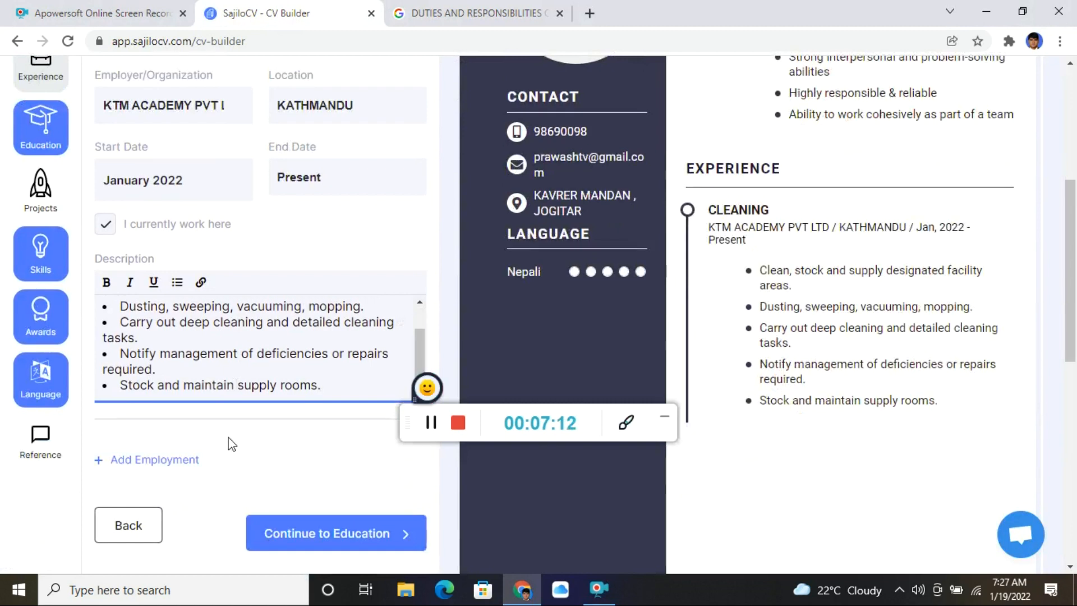
scroll(195, 351, up, 2)
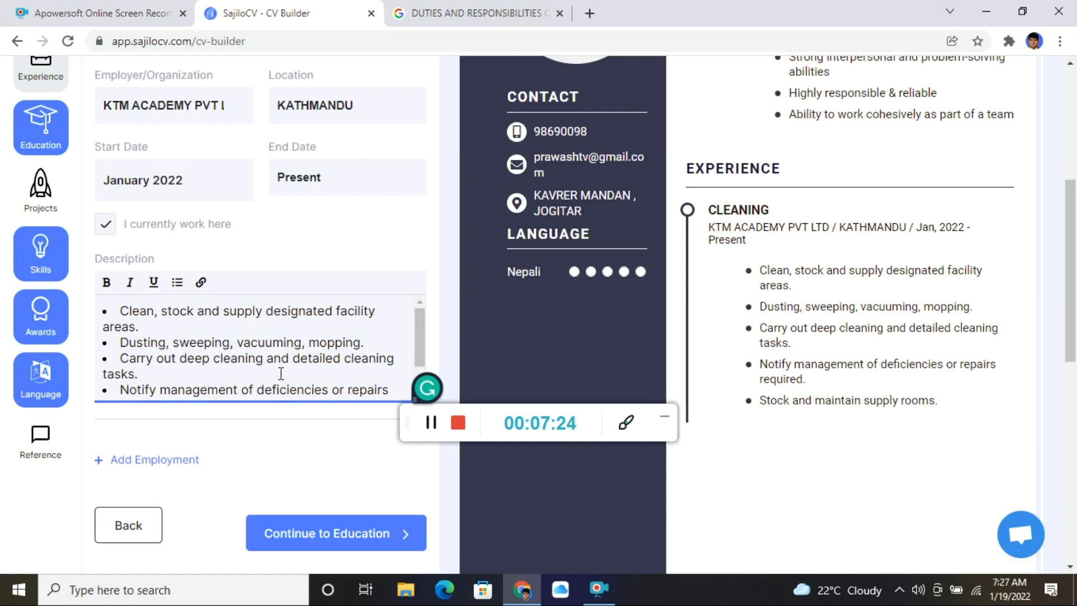
scroll(260, 371, down, 1)
scroll(190, 371, down, 1)
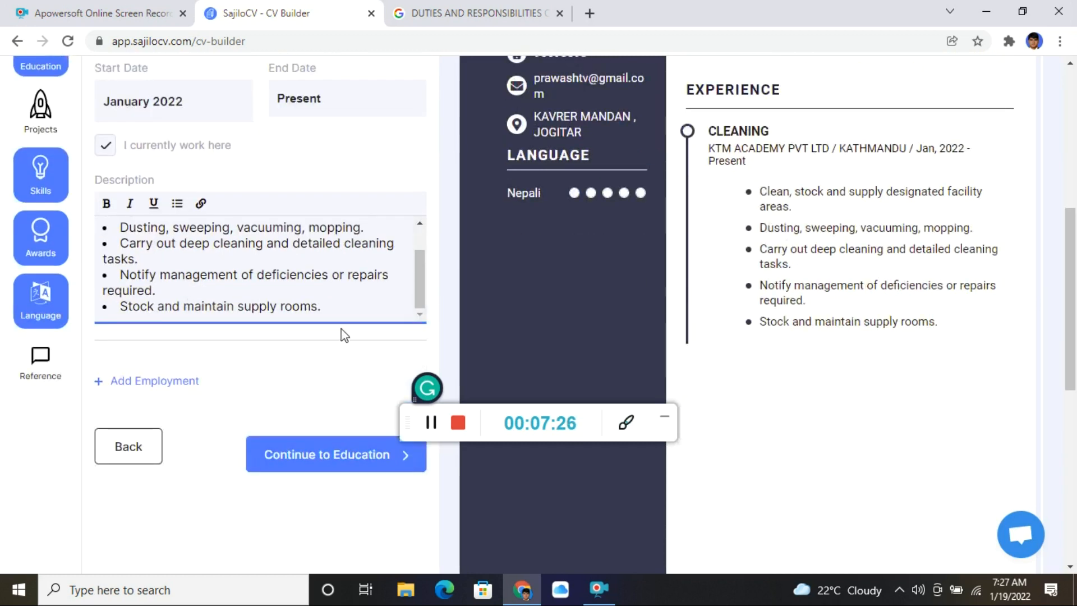
- Append a 'CLEAN BATHROOM' bullet to the description and continue to Education
click(342, 310)
key(Return)
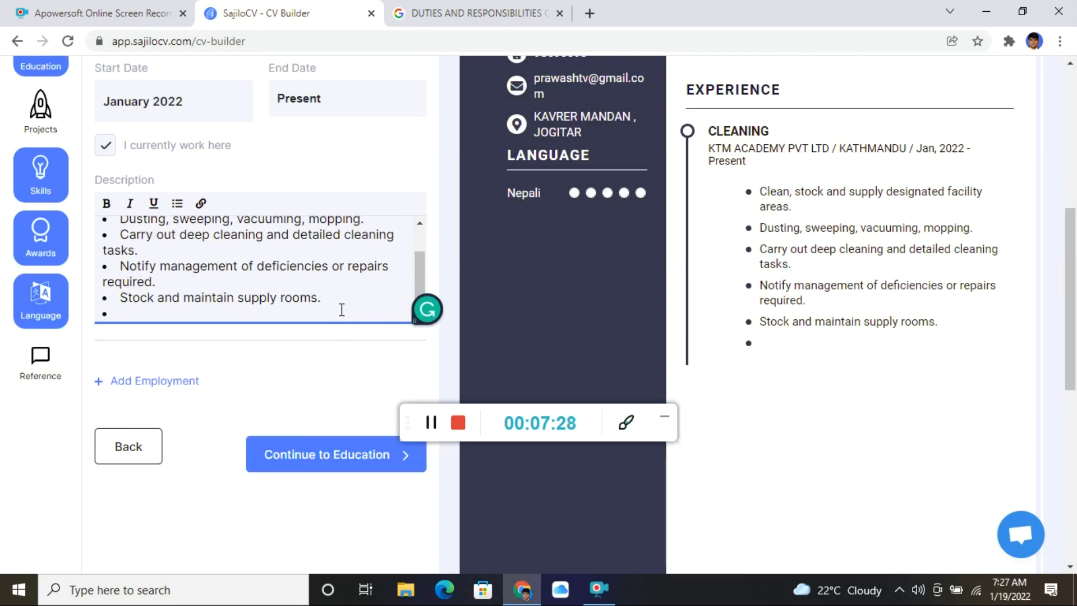
text(CLEAN)
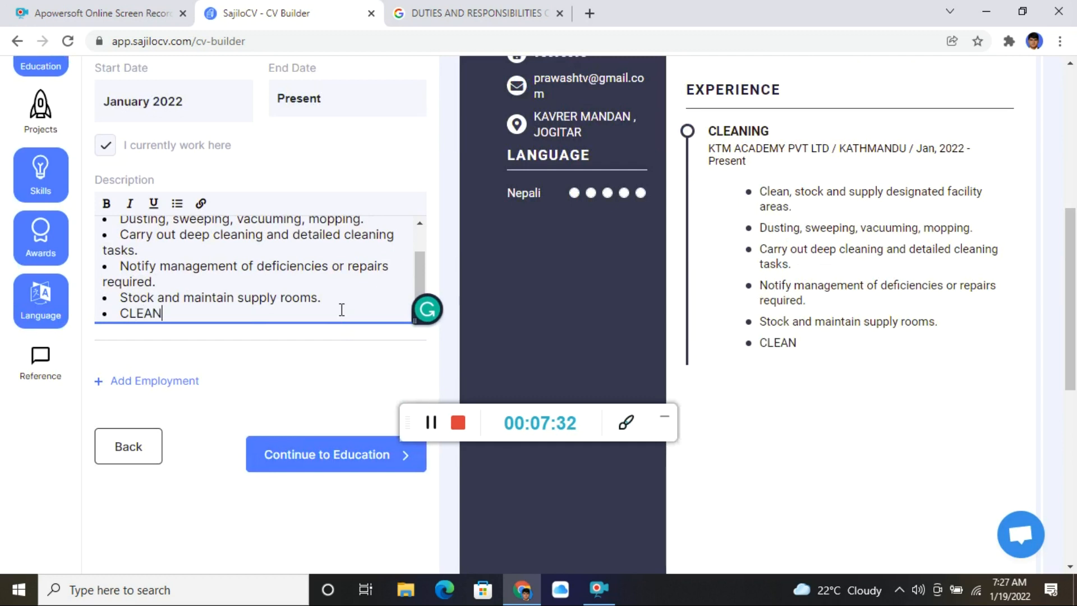
text( BATHROOM)
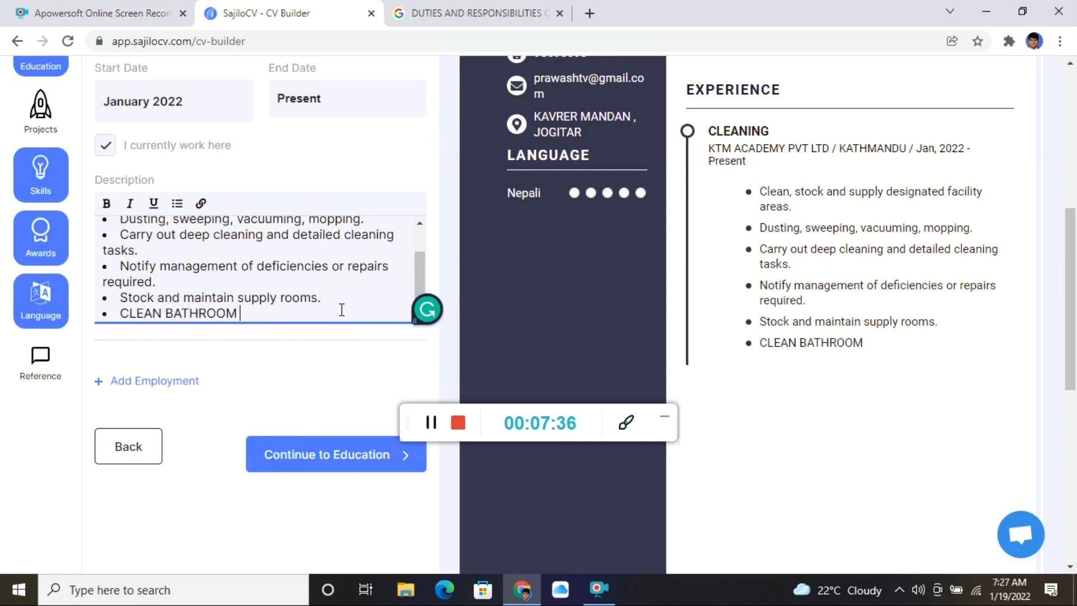
key(Return)
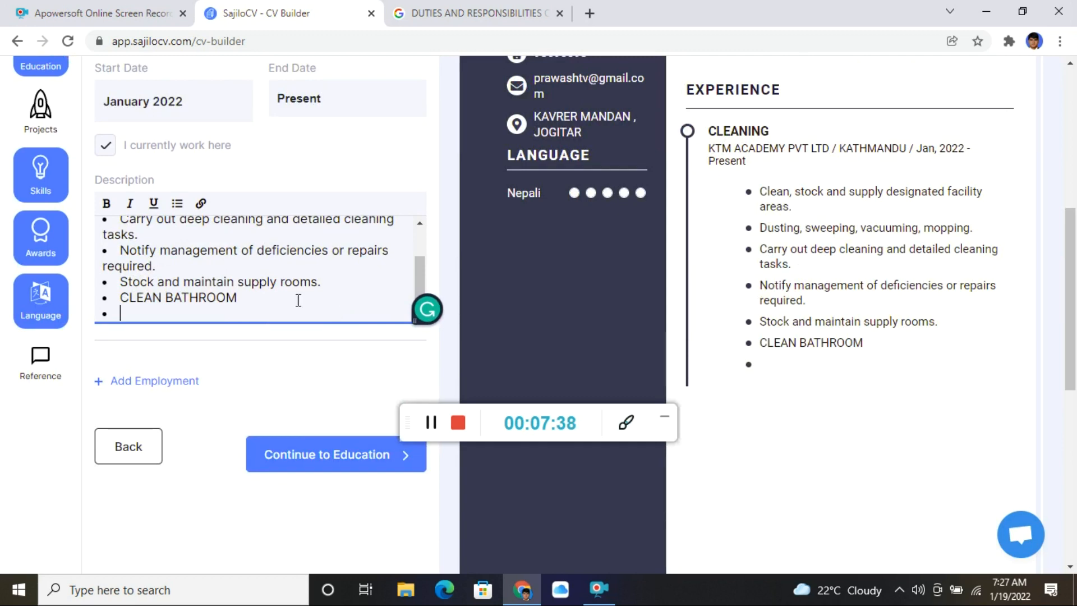
key(BackSpace)
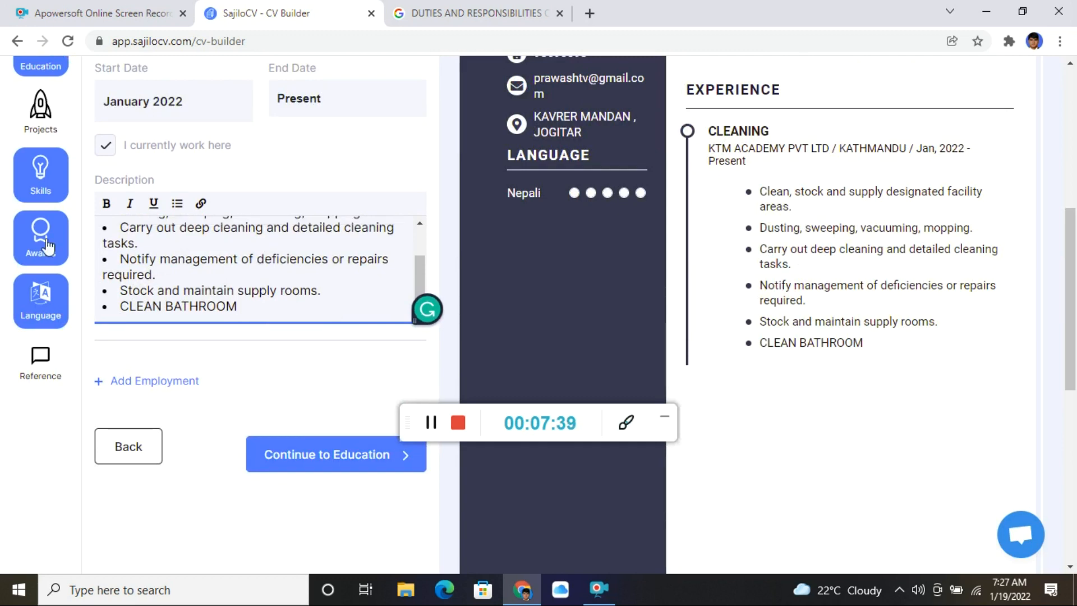
click(308, 463)
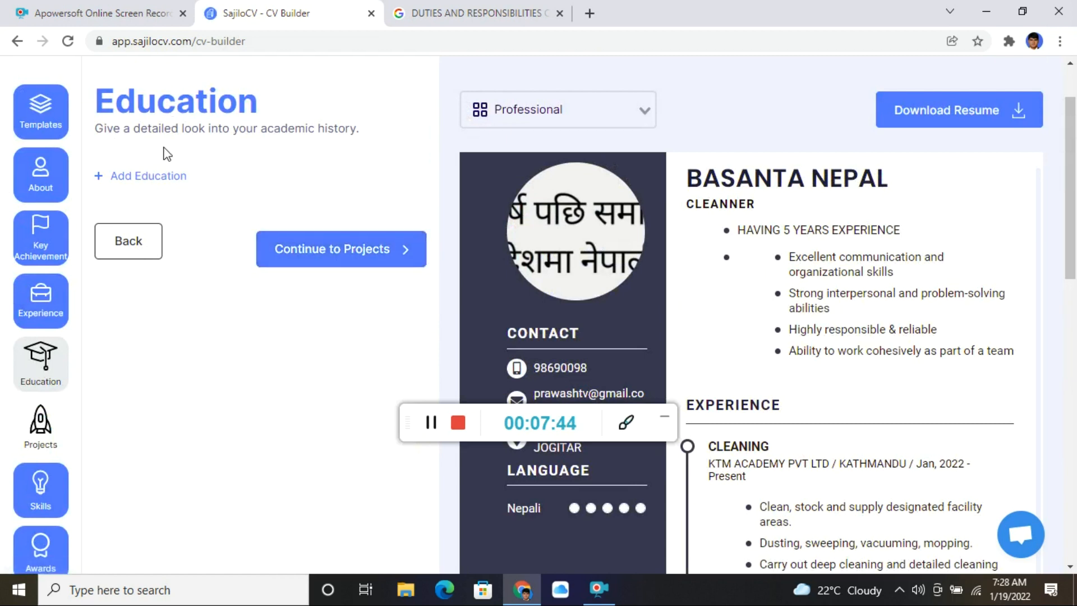
- Add education '10 CLASS PASSED' with degree High School passed, starting January 2022
click(163, 175)
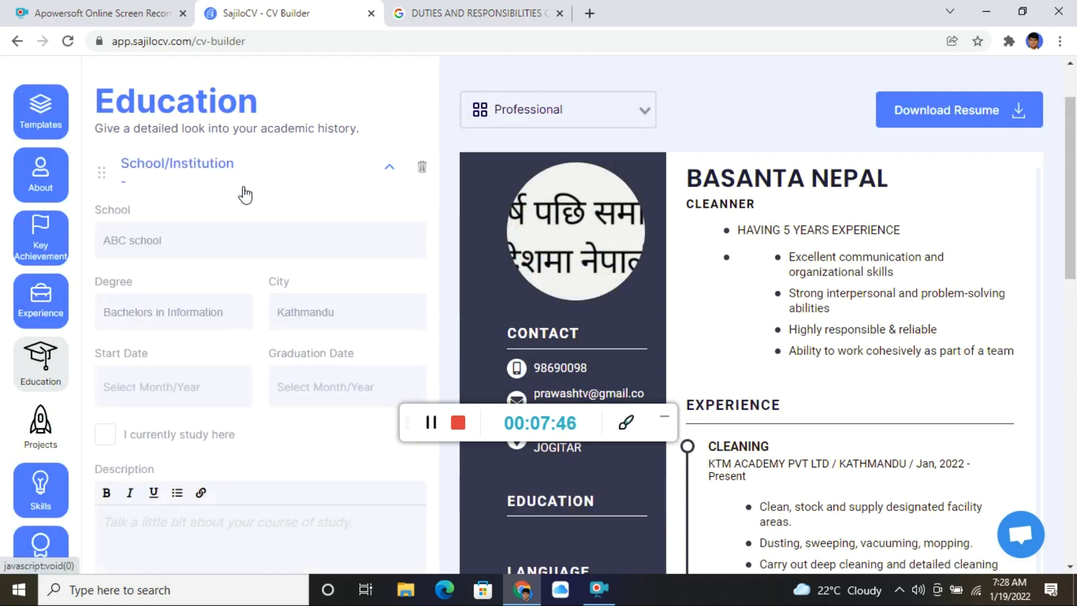
click(185, 247)
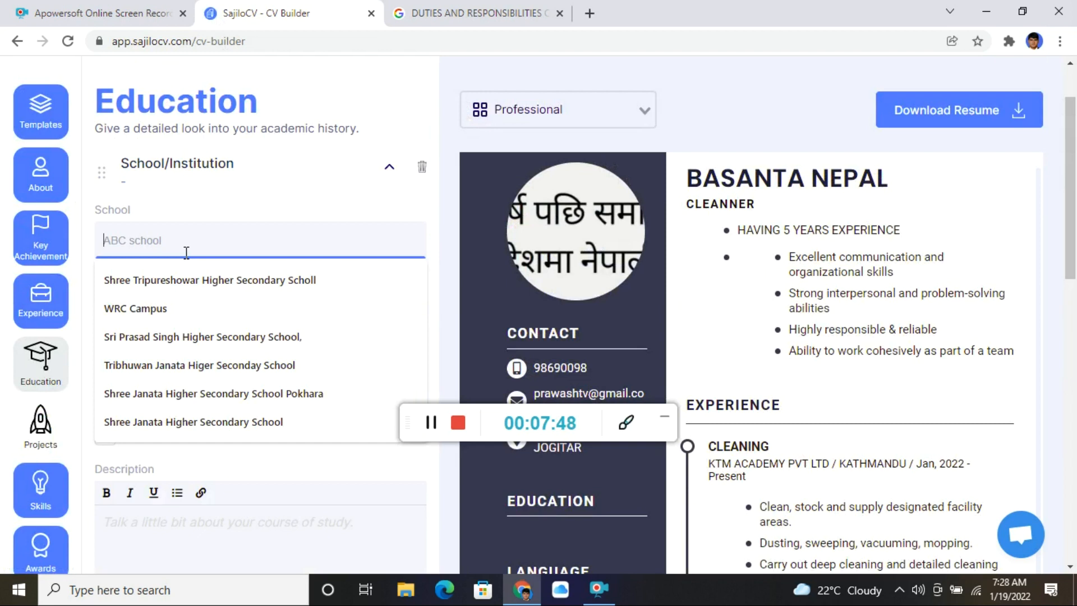
text(10 CLA)
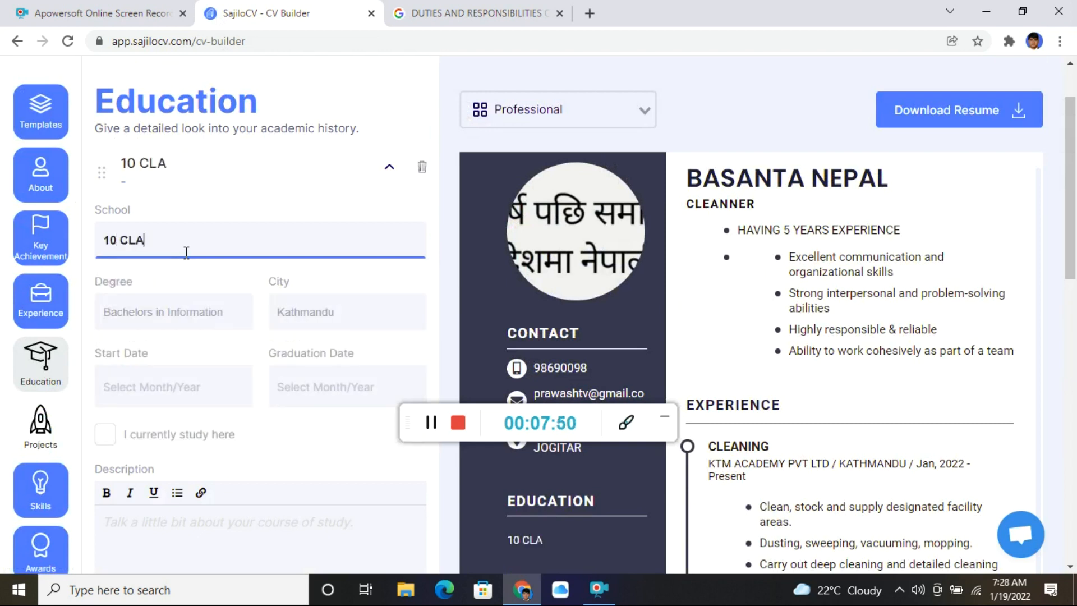
text(SS PASSED)
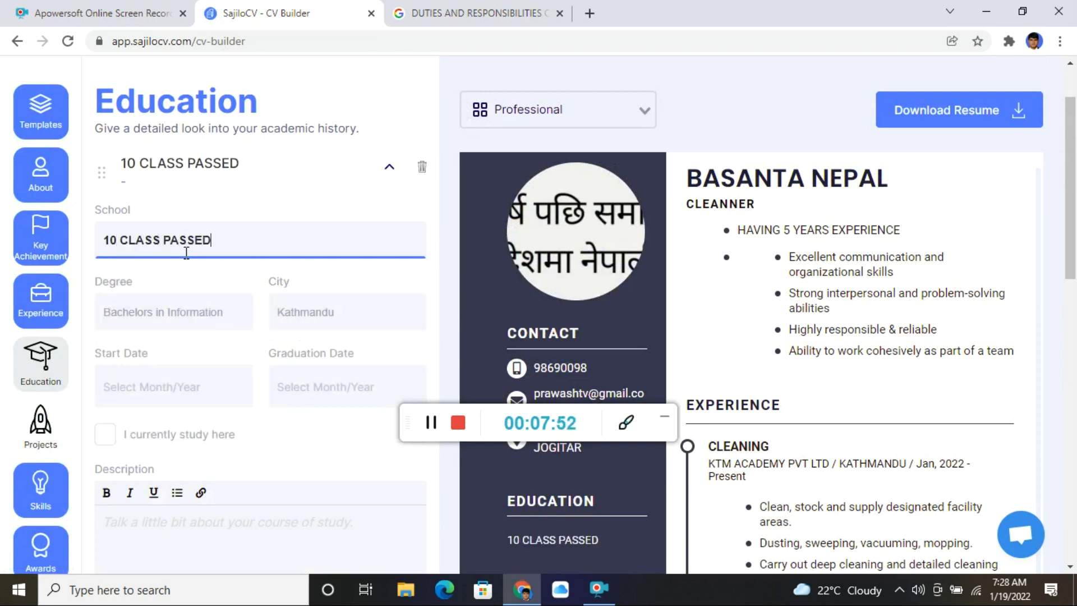
click(180, 312)
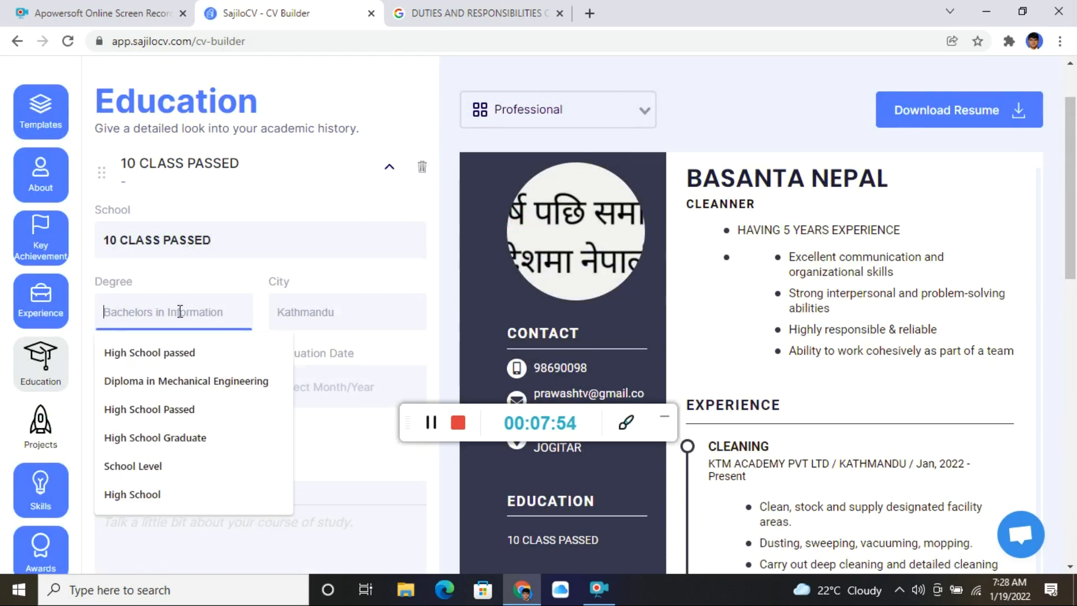
click(185, 353)
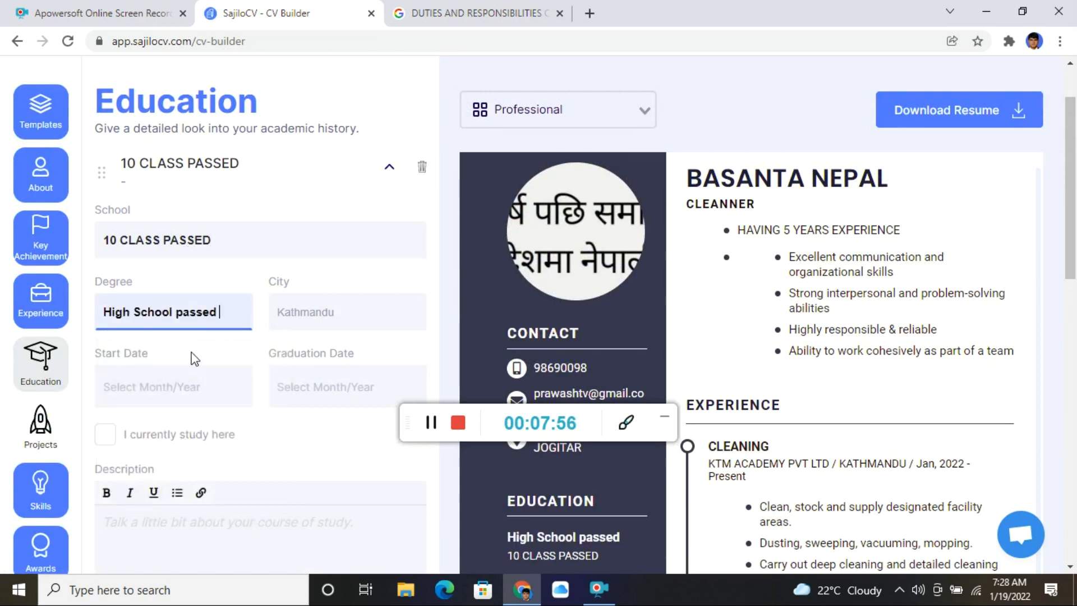
click(353, 316)
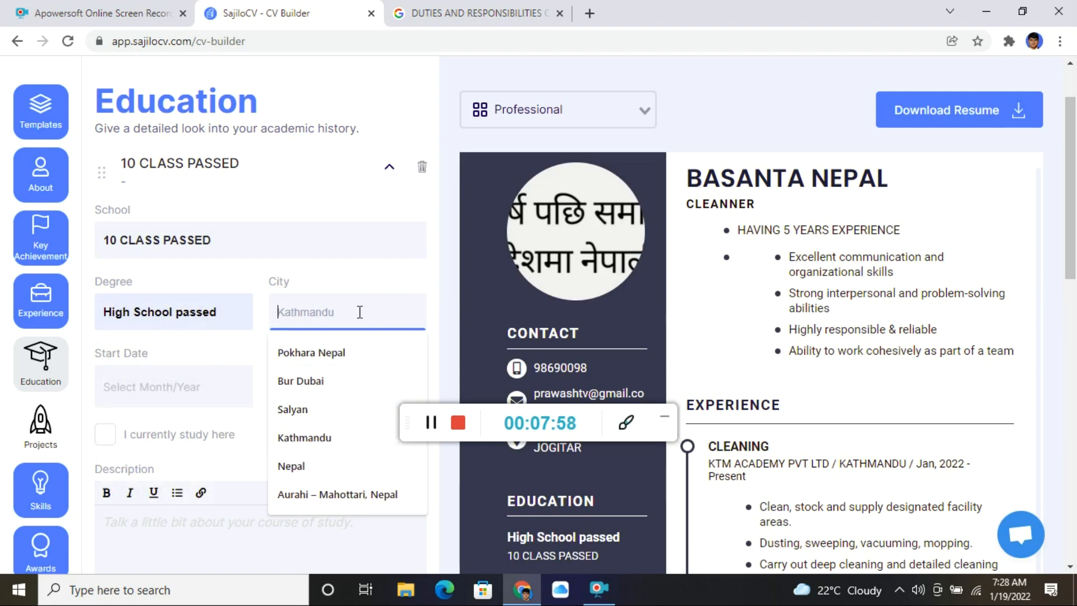
click(167, 391)
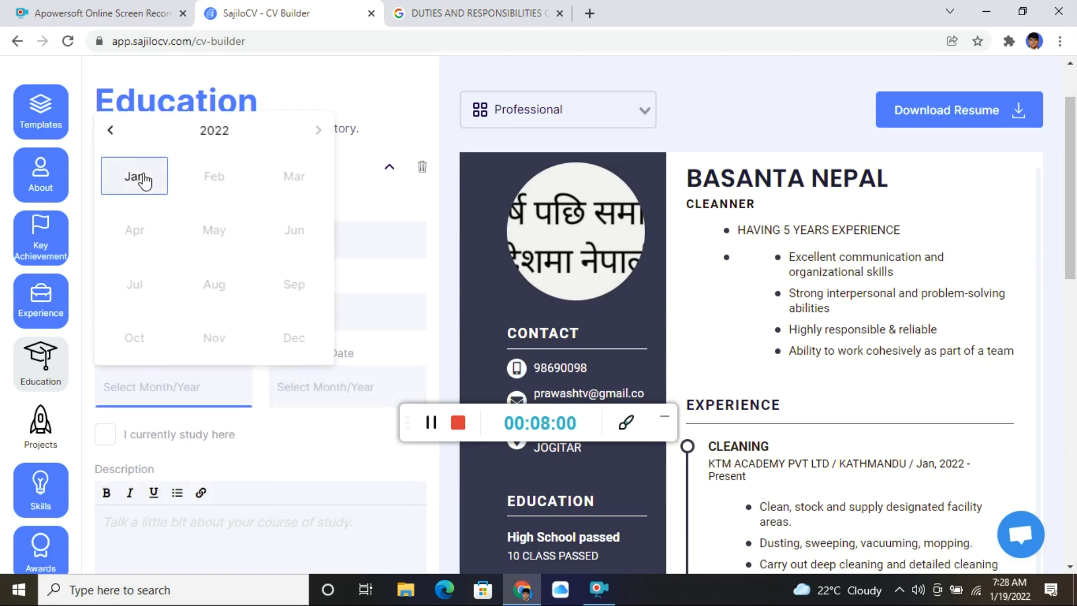
click(143, 178)
click(306, 398)
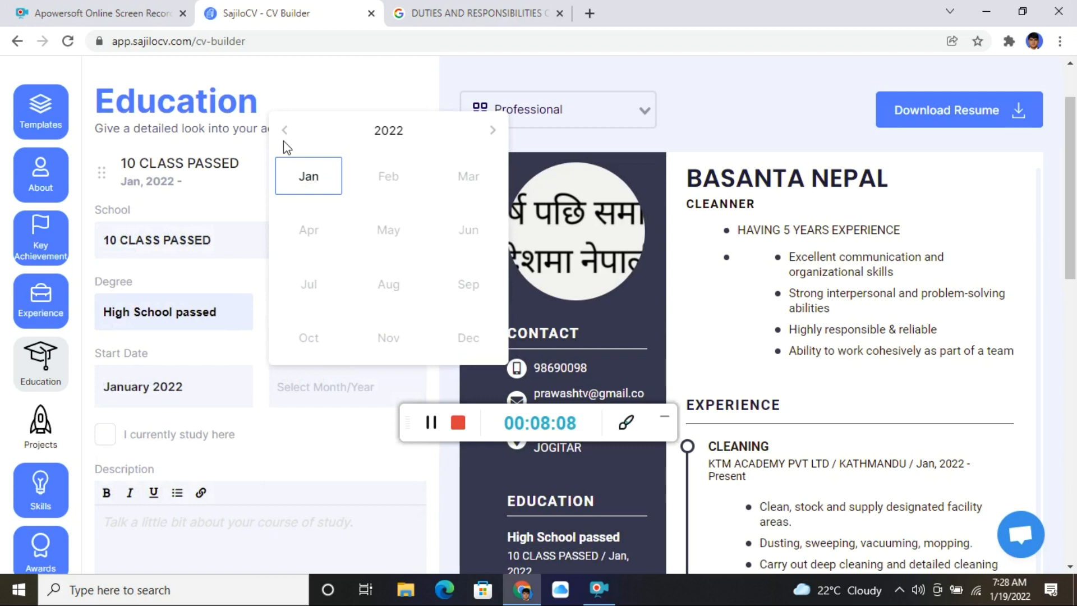
- Change the education start year in the picker, landing on December 2017
click(397, 134)
click(392, 130)
click(187, 402)
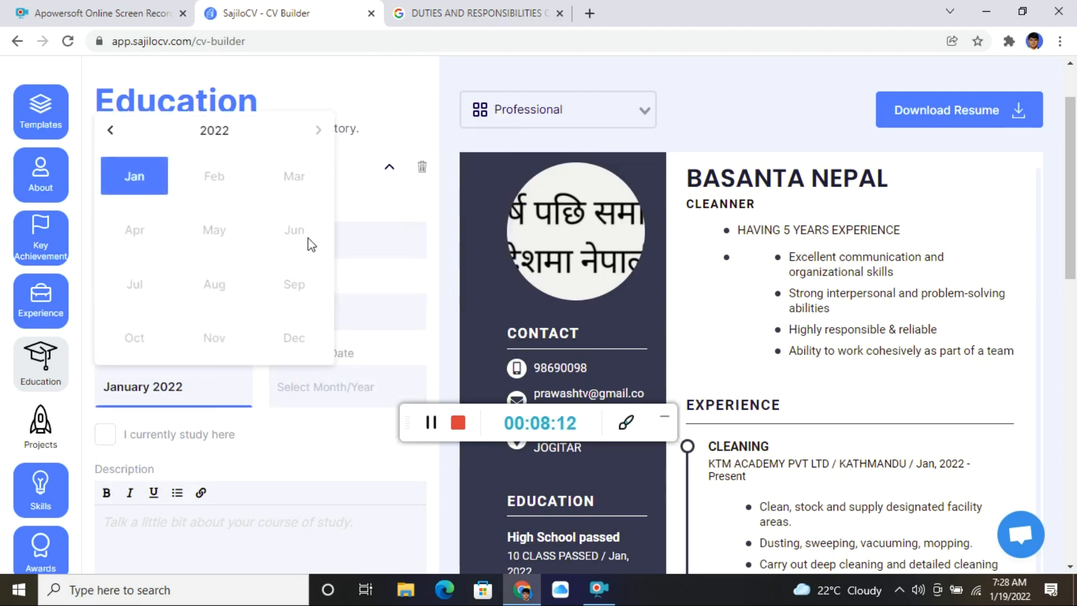
click(220, 133)
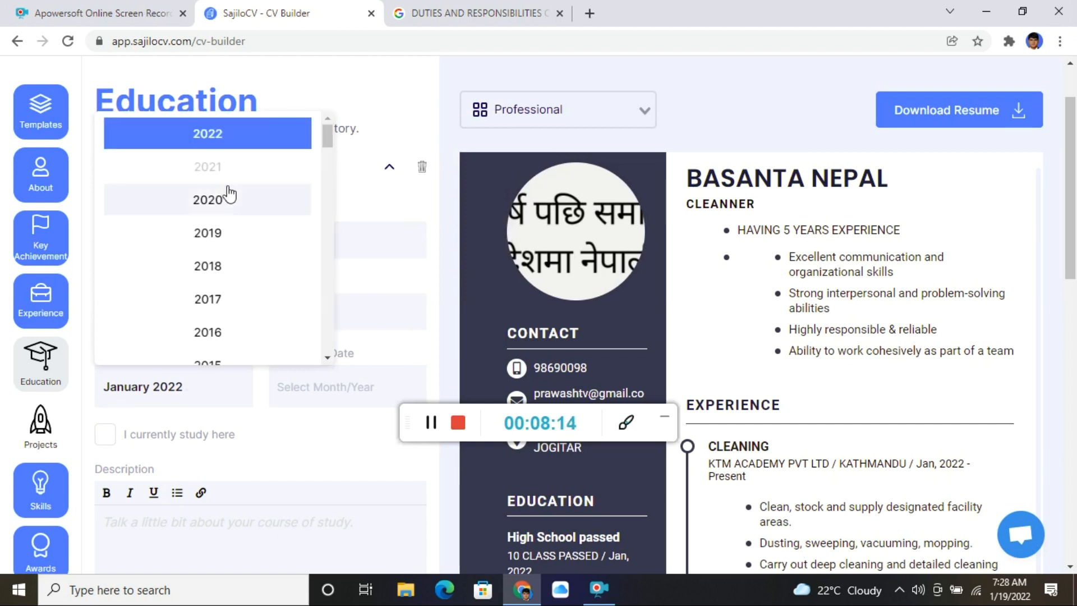
scroll(213, 238, up, 2)
scroll(213, 247, down, 3)
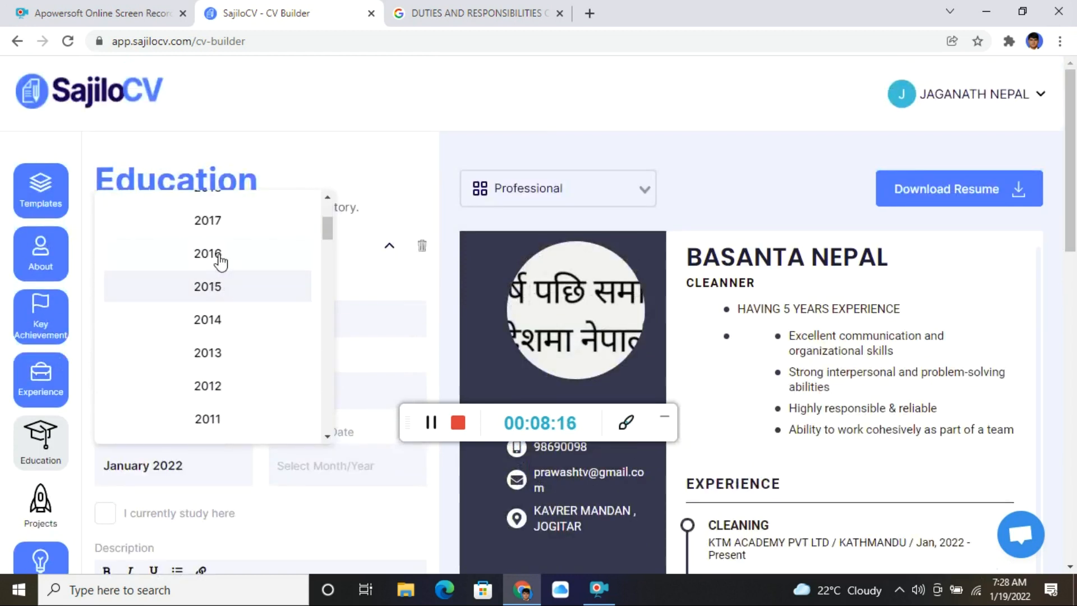
click(221, 225)
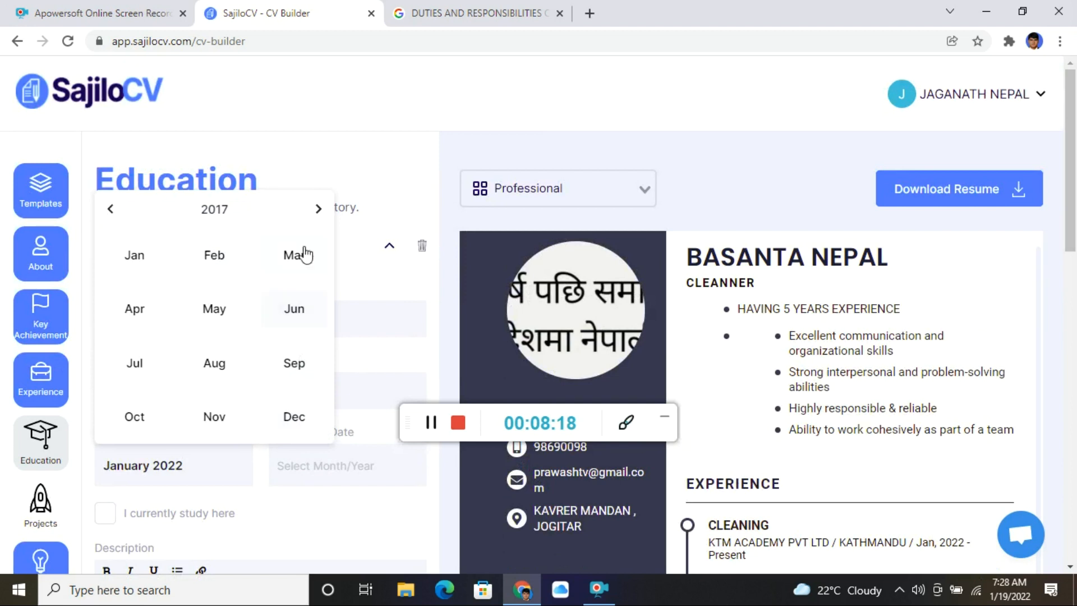
click(294, 418)
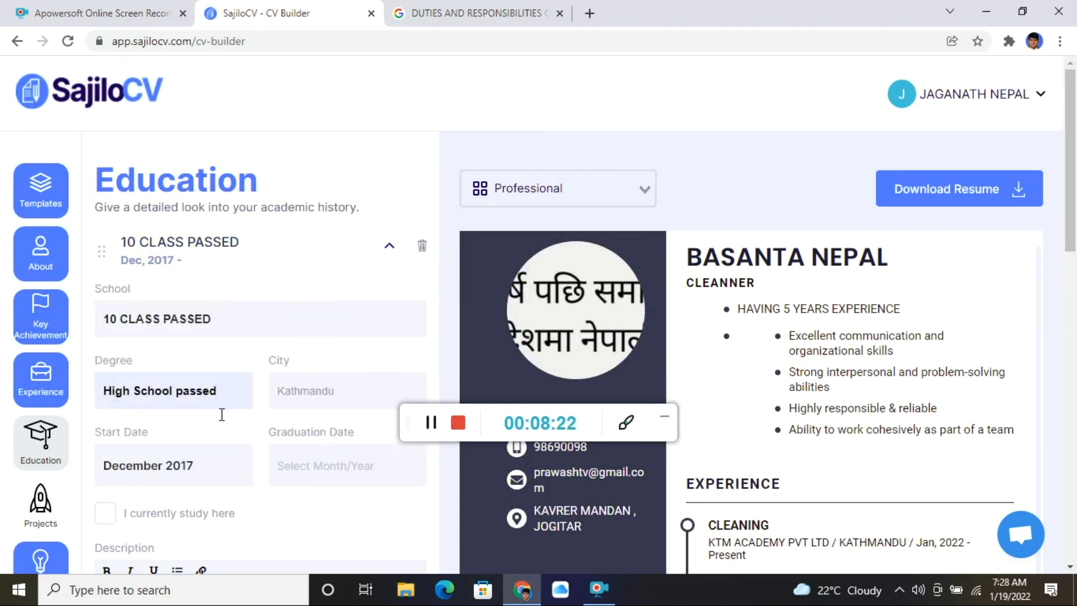
scroll(298, 471, down, 1)
- Correct the education start date to September 2019 and continue to Projects
click(212, 391)
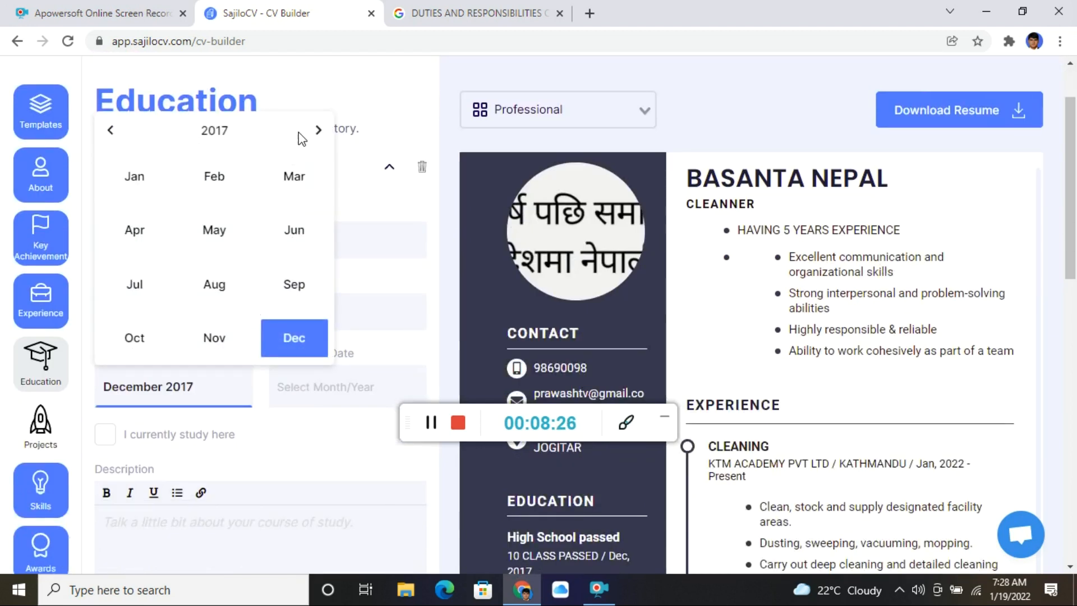
click(318, 130)
click(318, 130)
click(290, 302)
scroll(224, 432, down, 1)
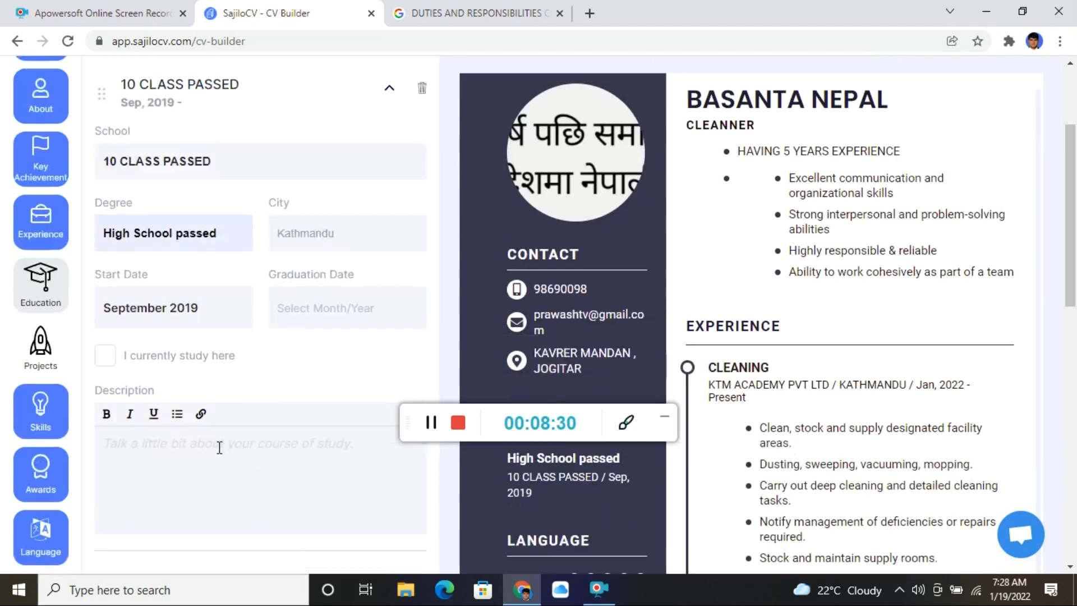
click(206, 455)
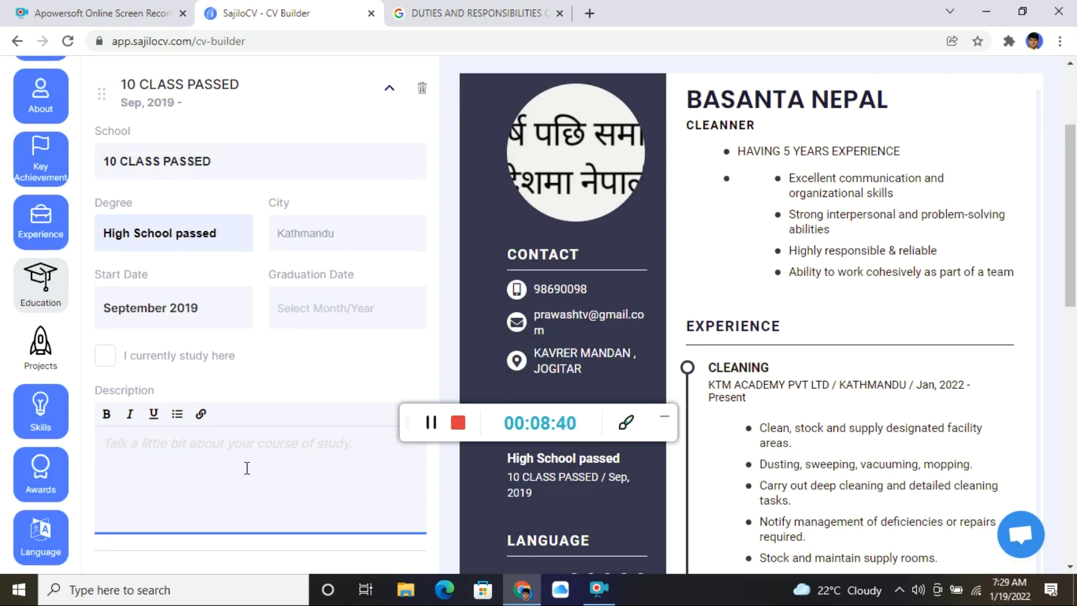
scroll(272, 363, down, 4)
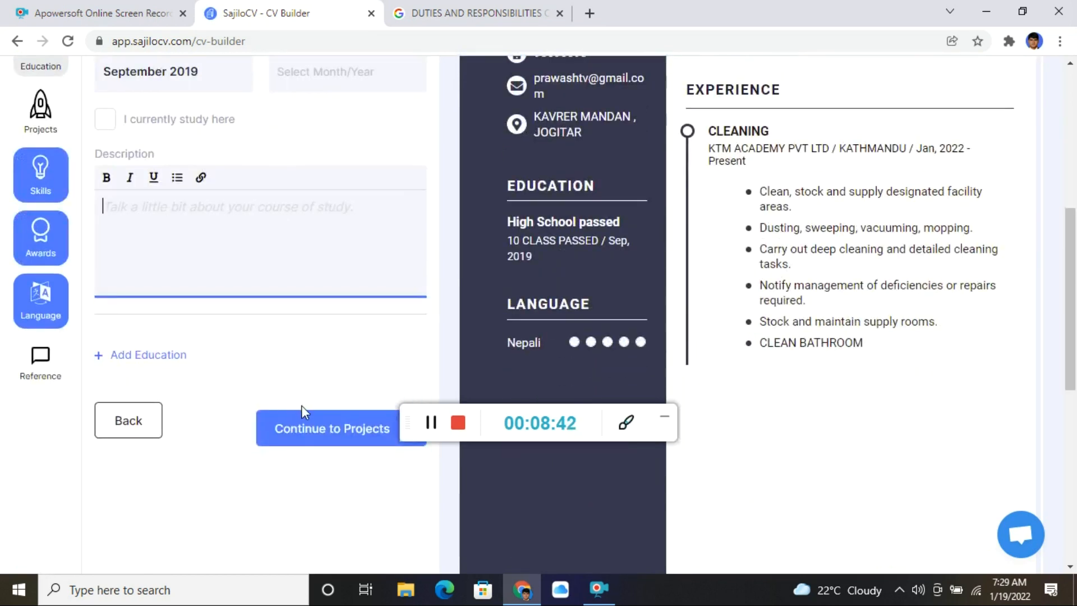
click(307, 443)
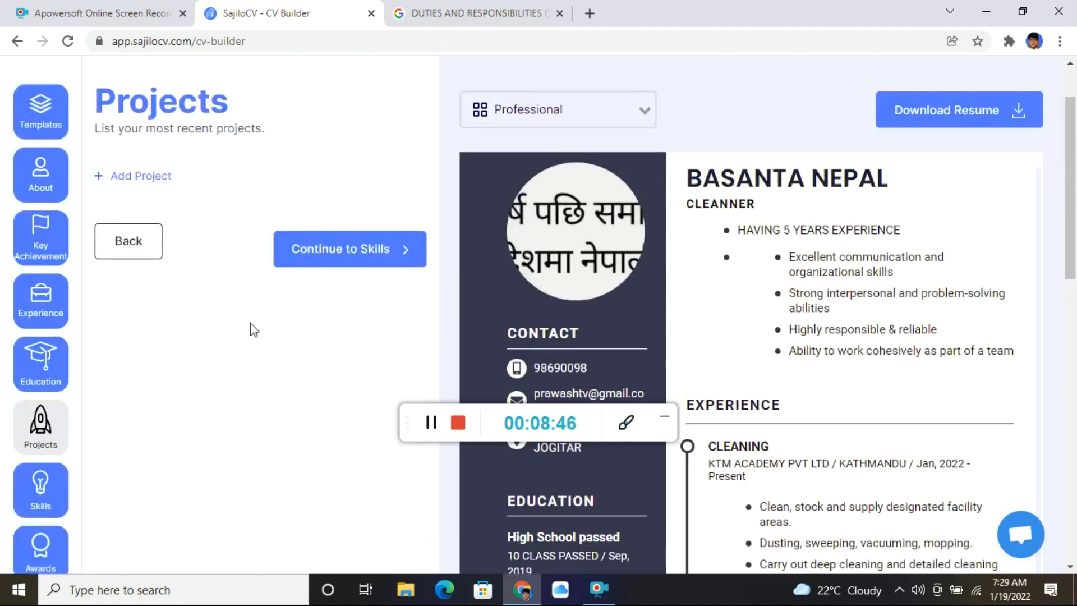
click(365, 250)
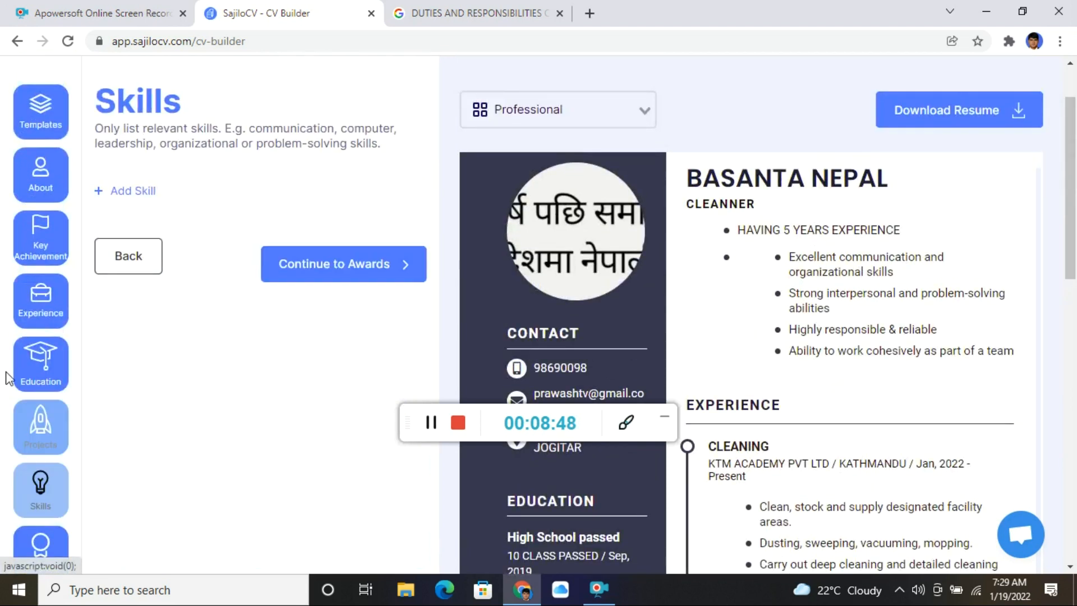
click(133, 191)
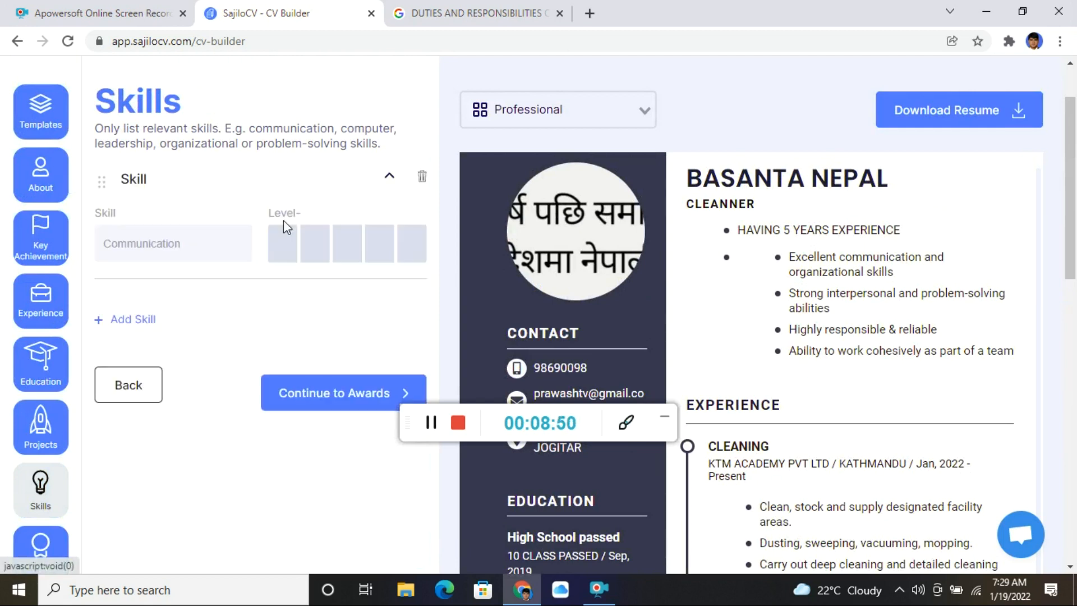
click(181, 249)
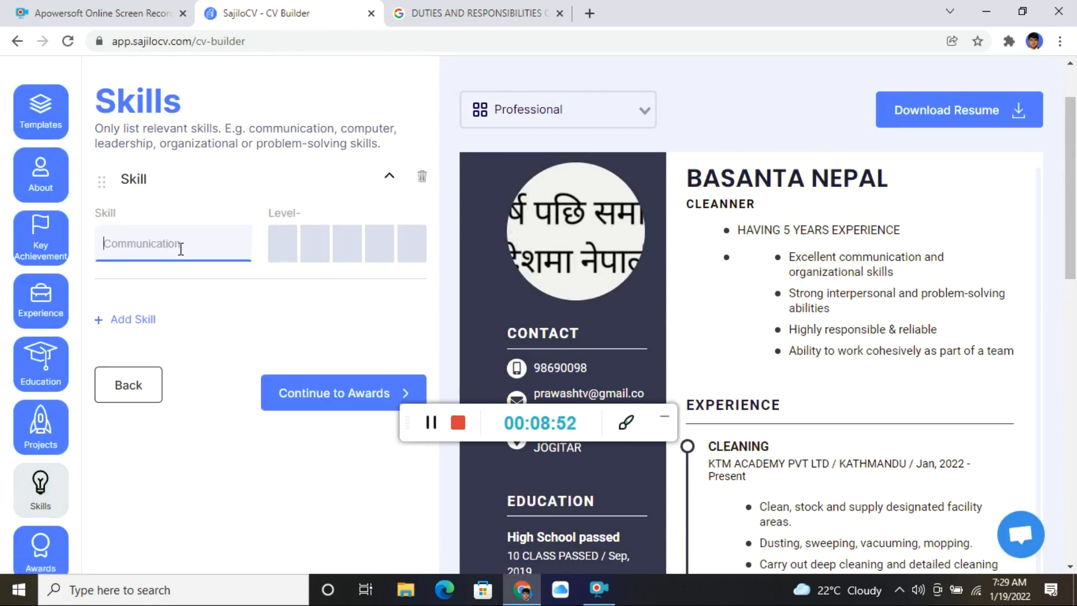
click(477, 13)
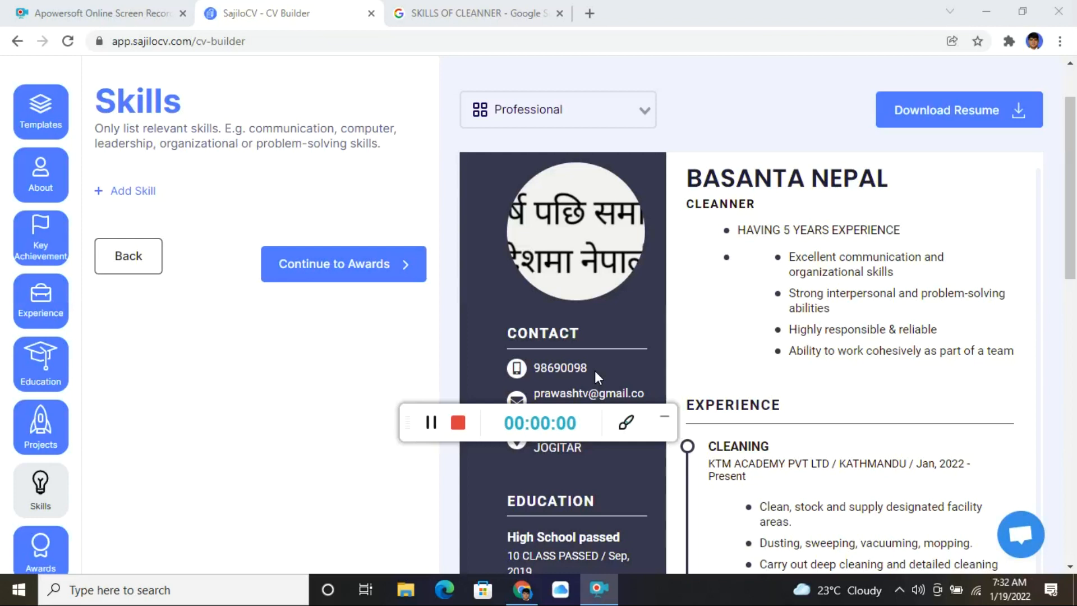
- Add a COMMUNICATION skill rated at the Expert level
click(666, 421)
click(145, 192)
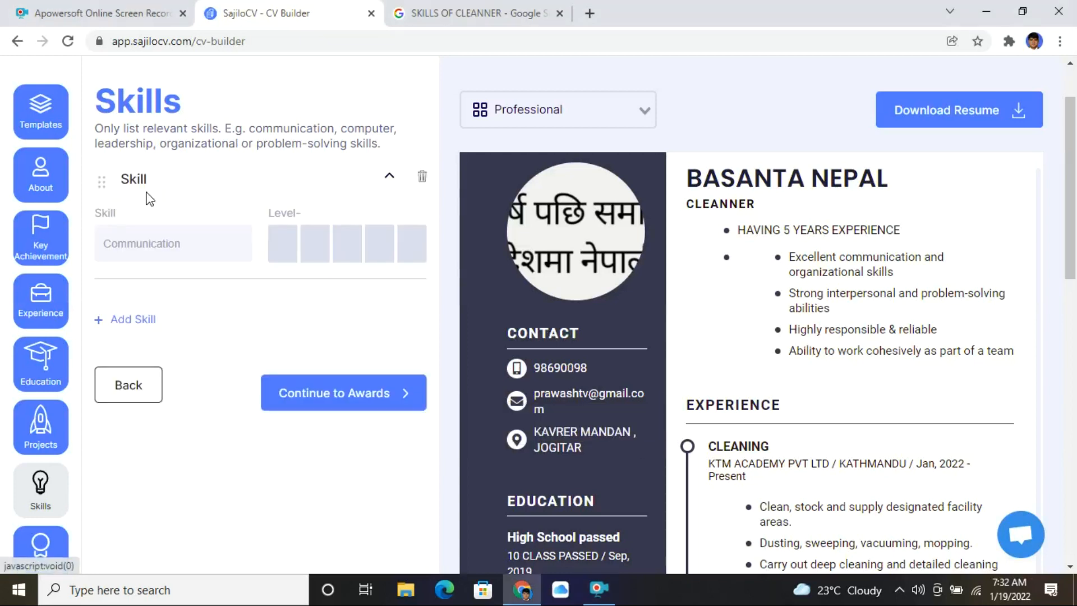
click(165, 245)
text(CO)
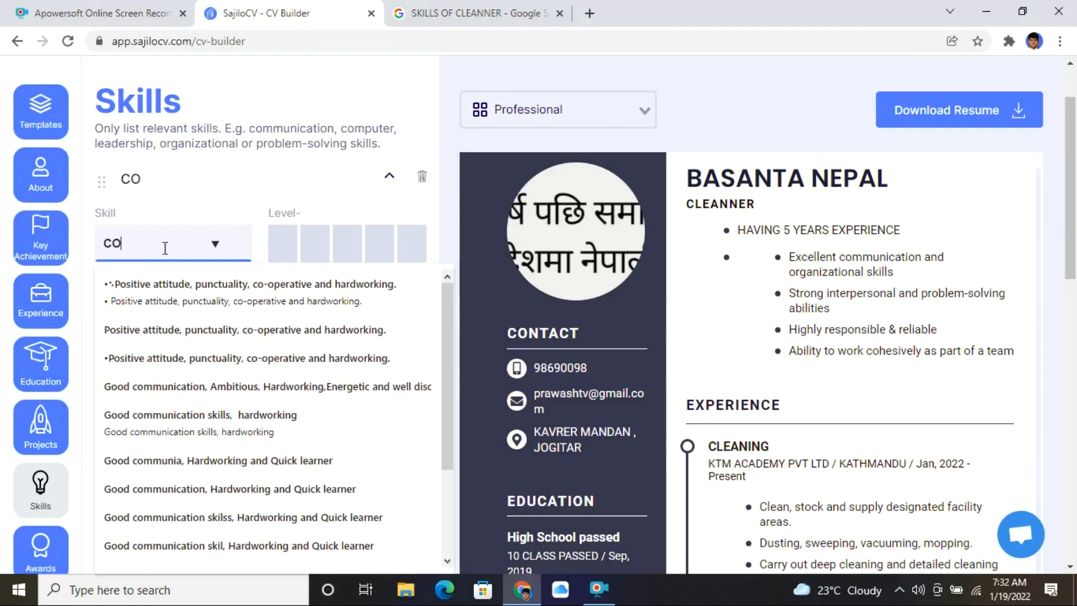
text(MMUNICATION)
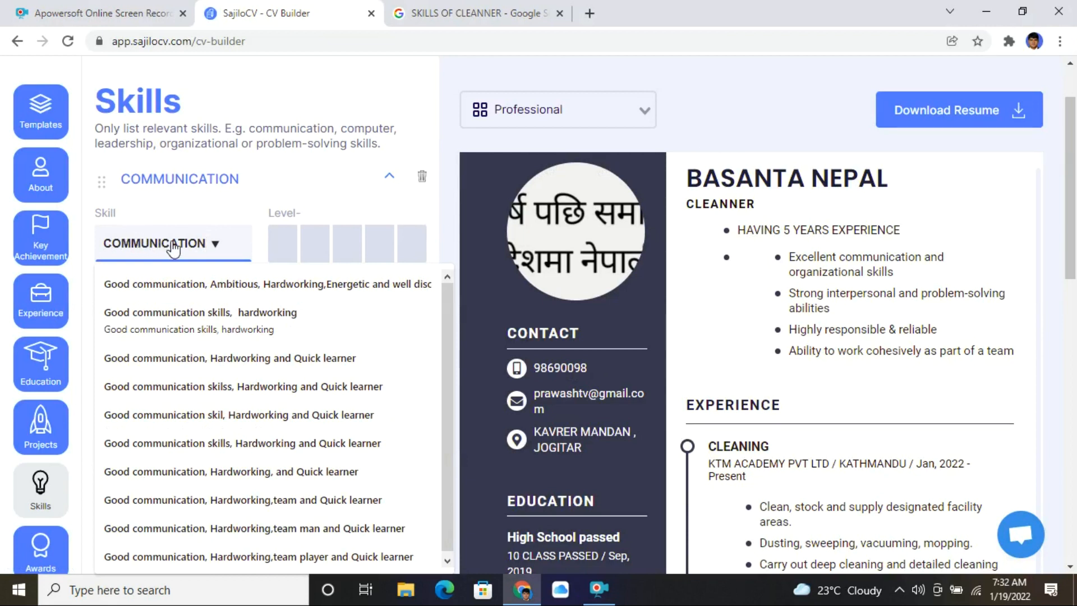
click(420, 252)
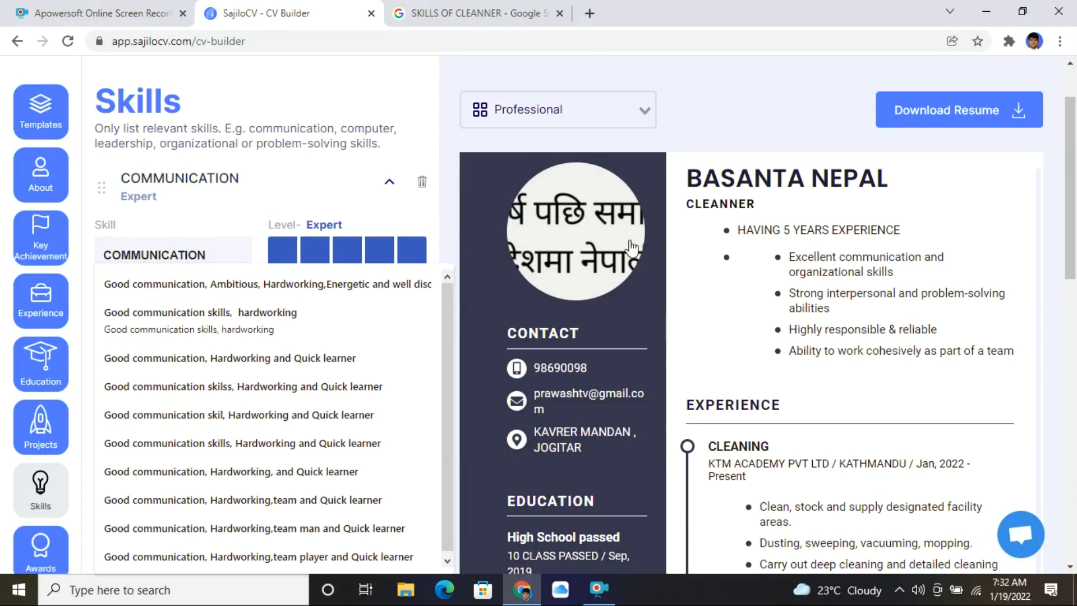
drag(1070, 238, 1073, 363)
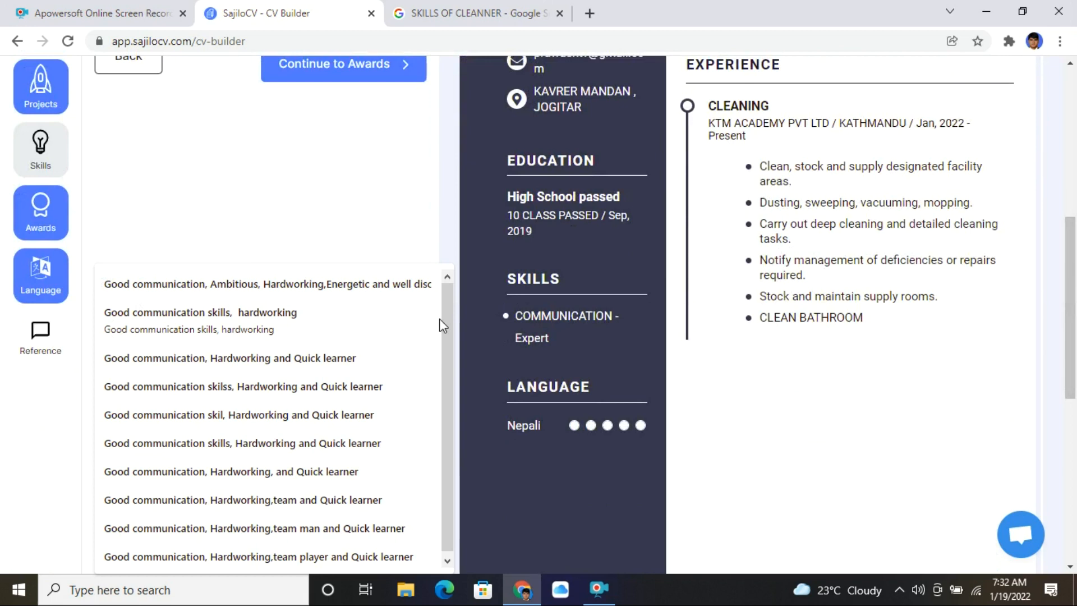
scroll(115, 162, up, 2)
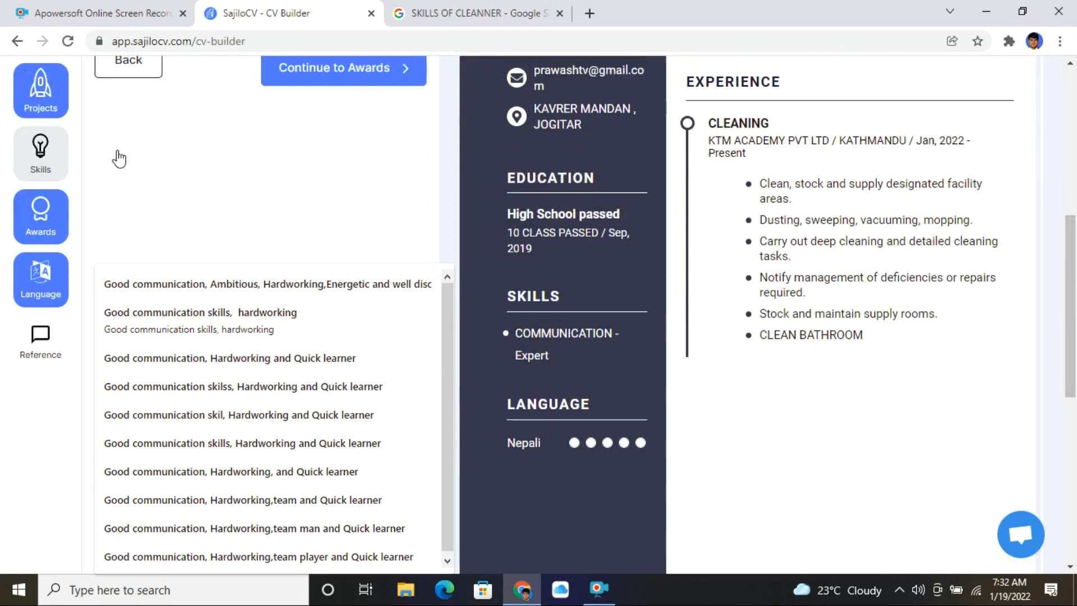
scroll(200, 200, up, 6)
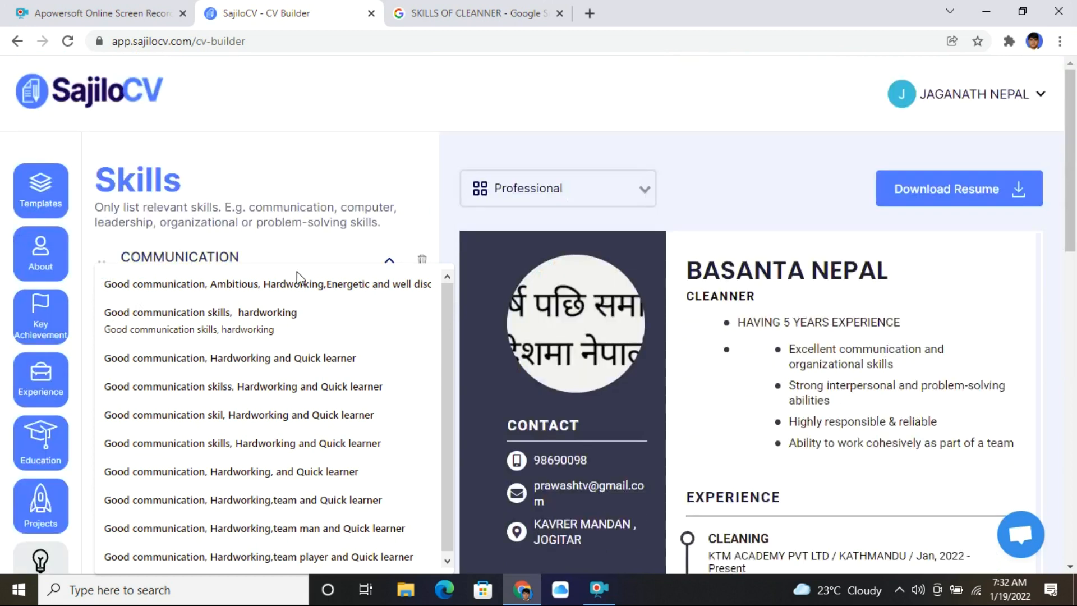
scroll(9, 354, down, 7)
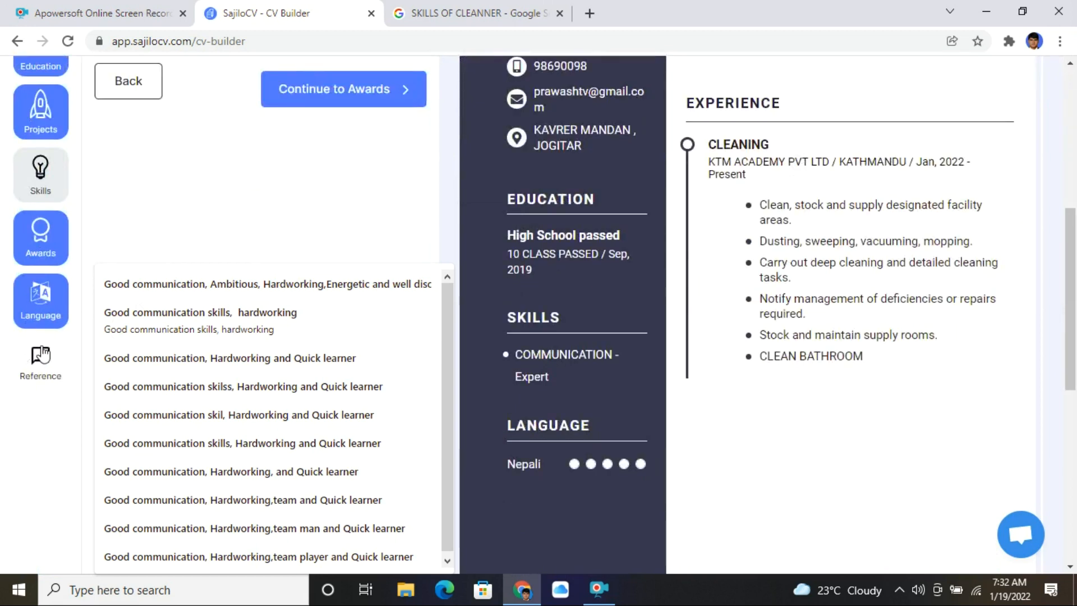
scroll(43, 353, up, 6)
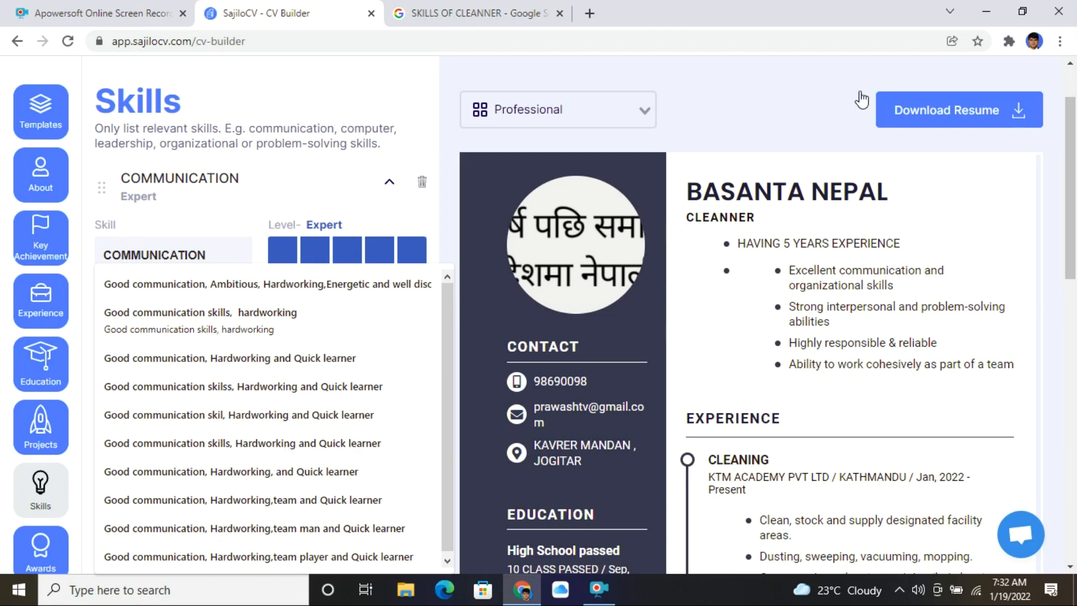
- Download the finished Professional résumé from SajiloCV
click(917, 115)
scroll(77, 425, down, 7)
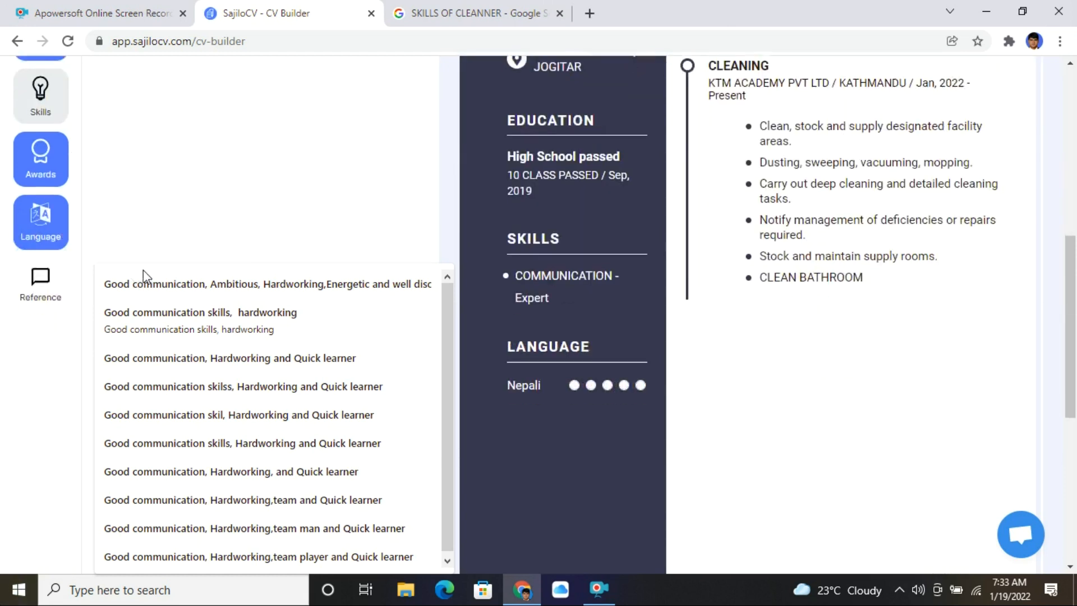
scroll(98, 235, up, 6)
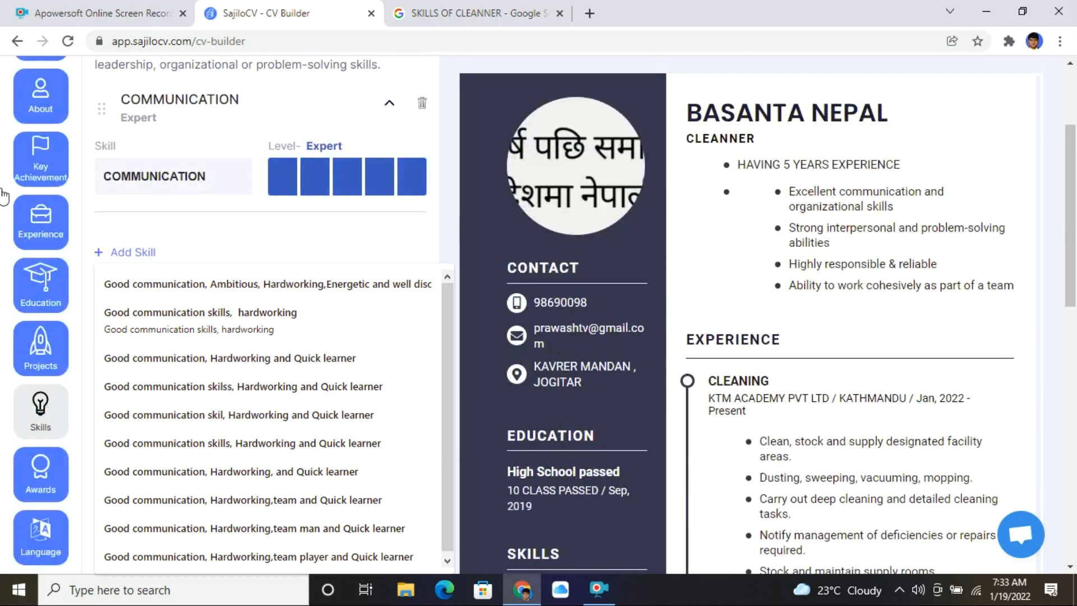
- Advance from Skills to the still-empty Awards section
scroll(28, 214, up, 2)
scroll(72, 254, down, 3)
scroll(70, 261, down, 4)
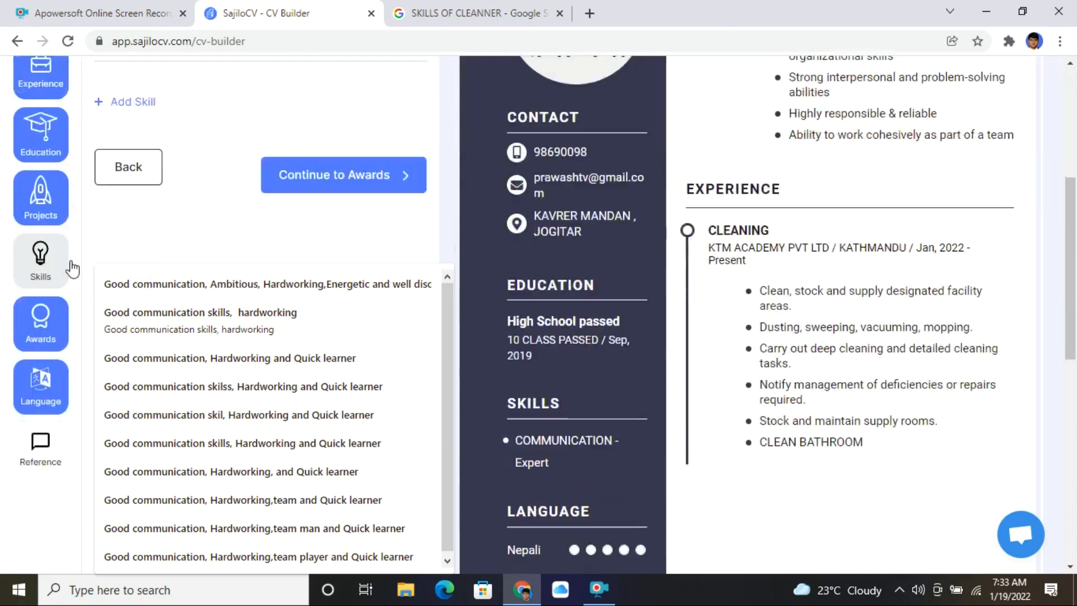
click(37, 332)
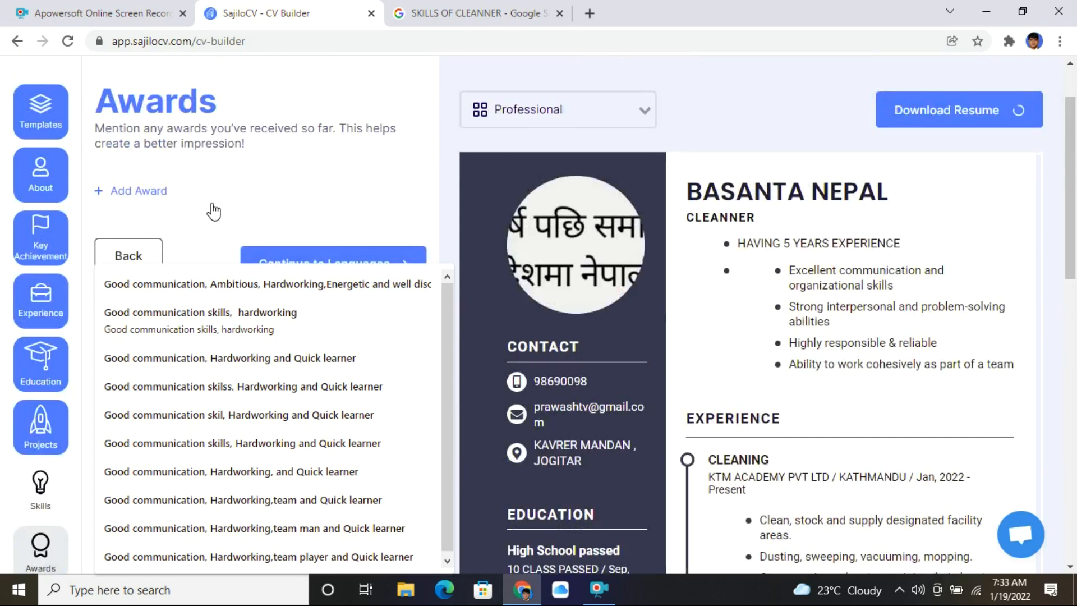
scroll(138, 128, down, 3)
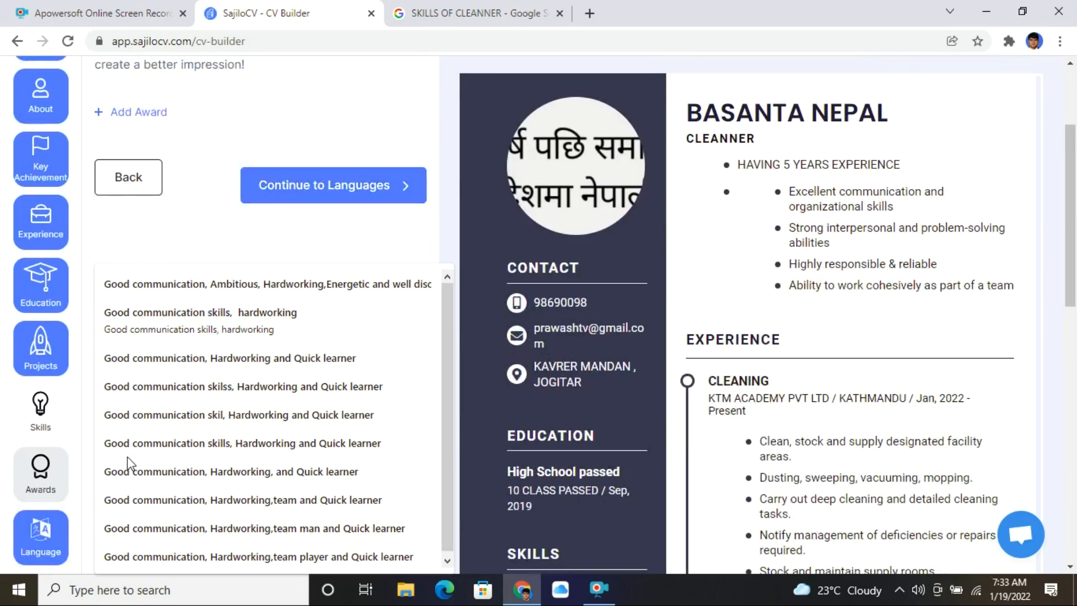
- In Languages, add a new entry named HINDI rated at the top Expert level
click(54, 536)
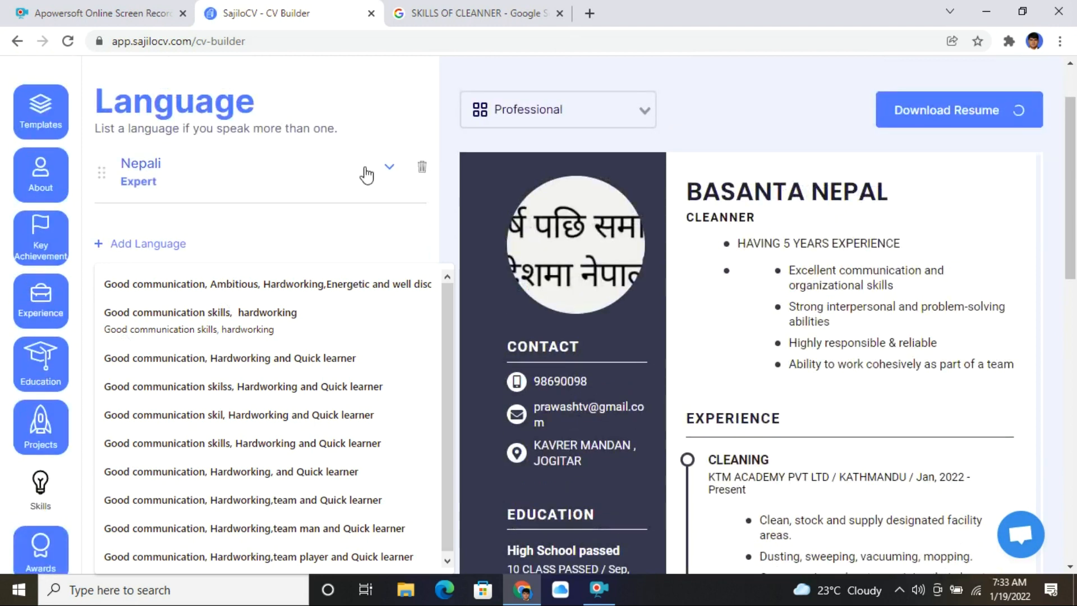
click(126, 244)
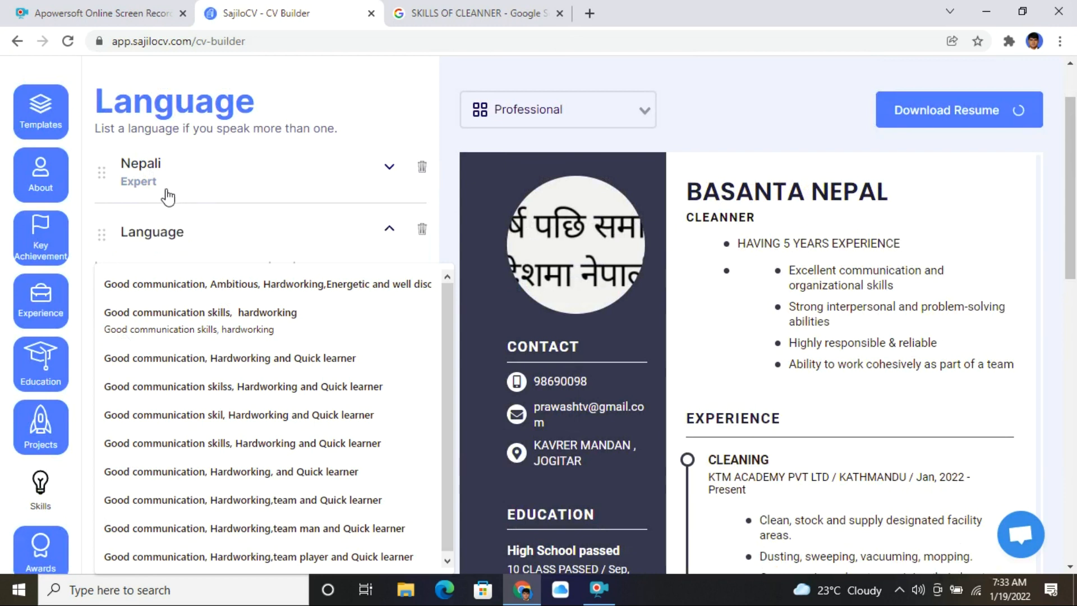
click(158, 246)
scroll(213, 223, down, 3)
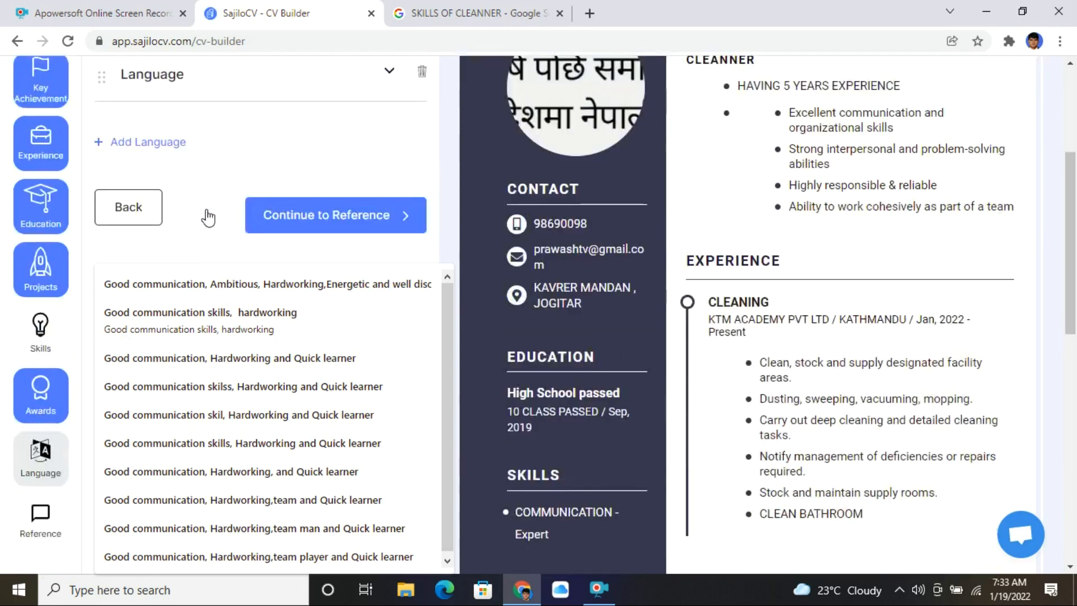
click(156, 144)
click(174, 199)
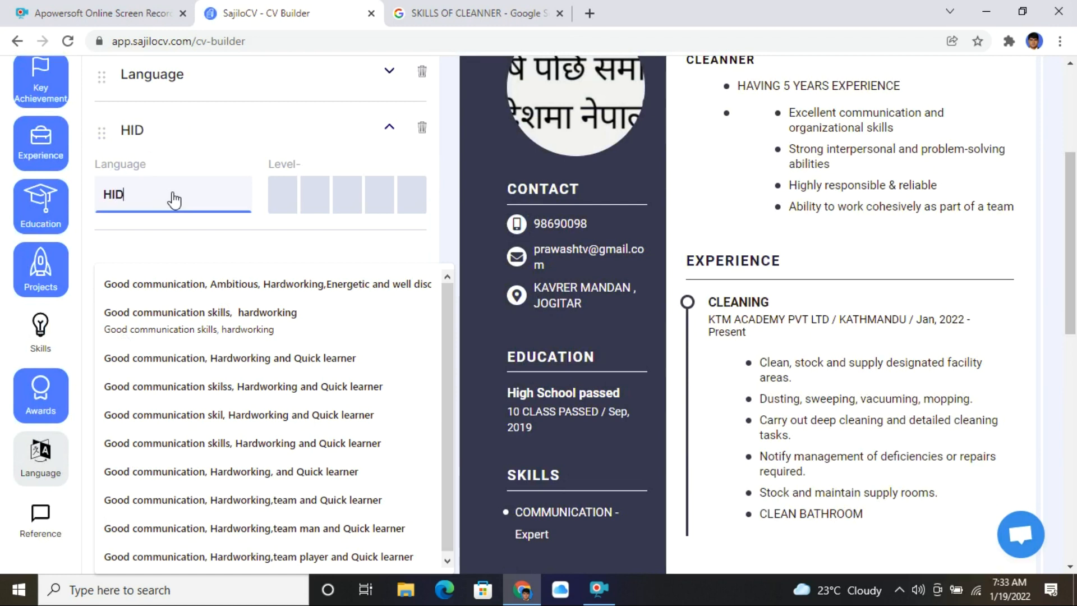
text(DI)
click(409, 199)
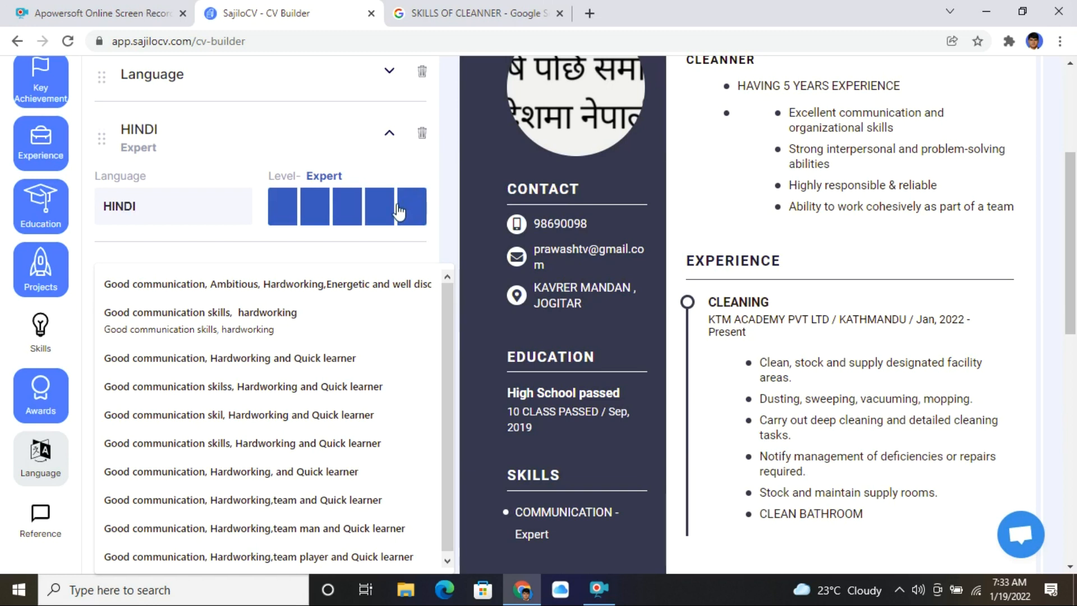
scroll(398, 212, up, 2)
- Rate the other new unnamed language Skillful and review the Nepali entry
click(389, 150)
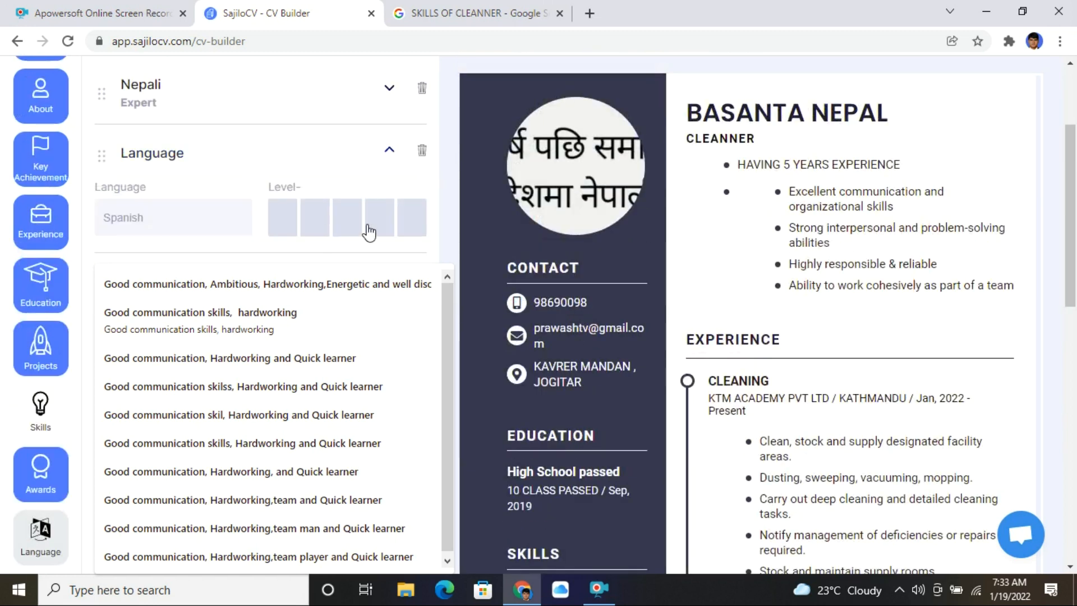
click(369, 232)
click(350, 233)
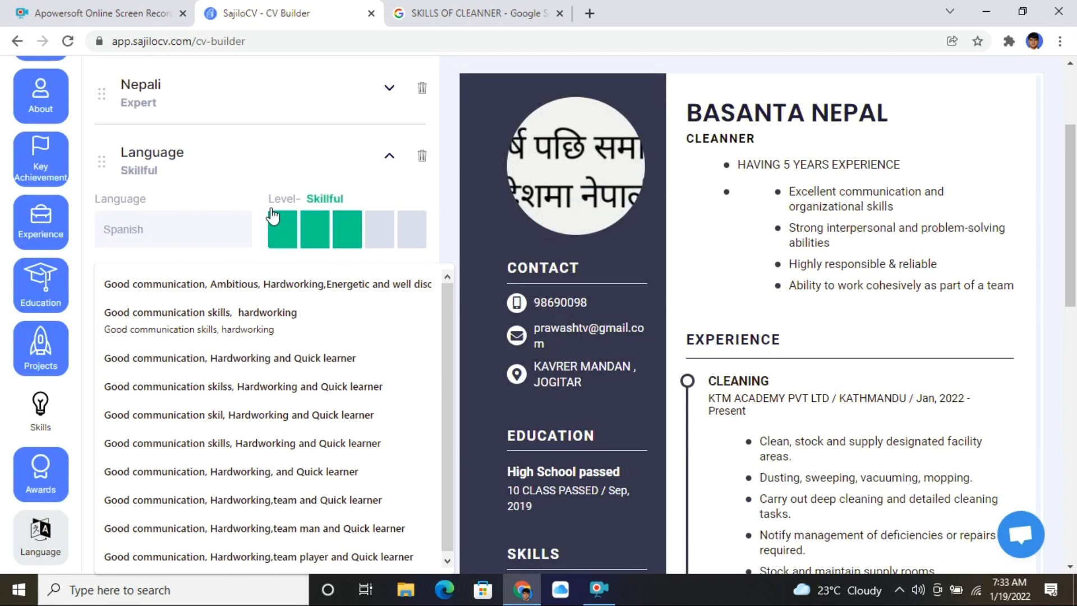
scroll(240, 132, up, 2)
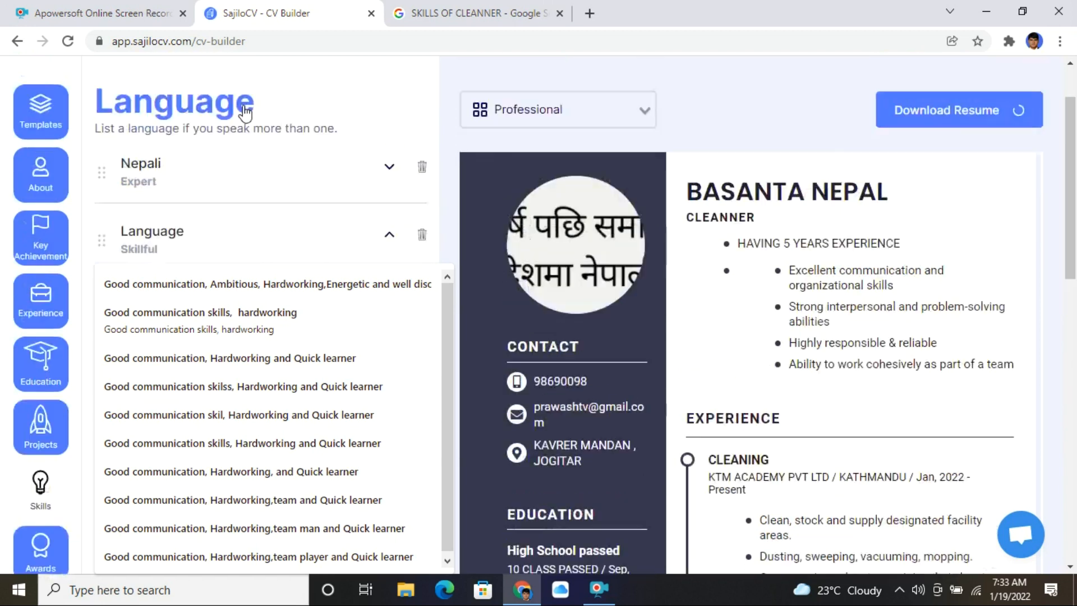
click(206, 182)
scroll(399, 207, down, 2)
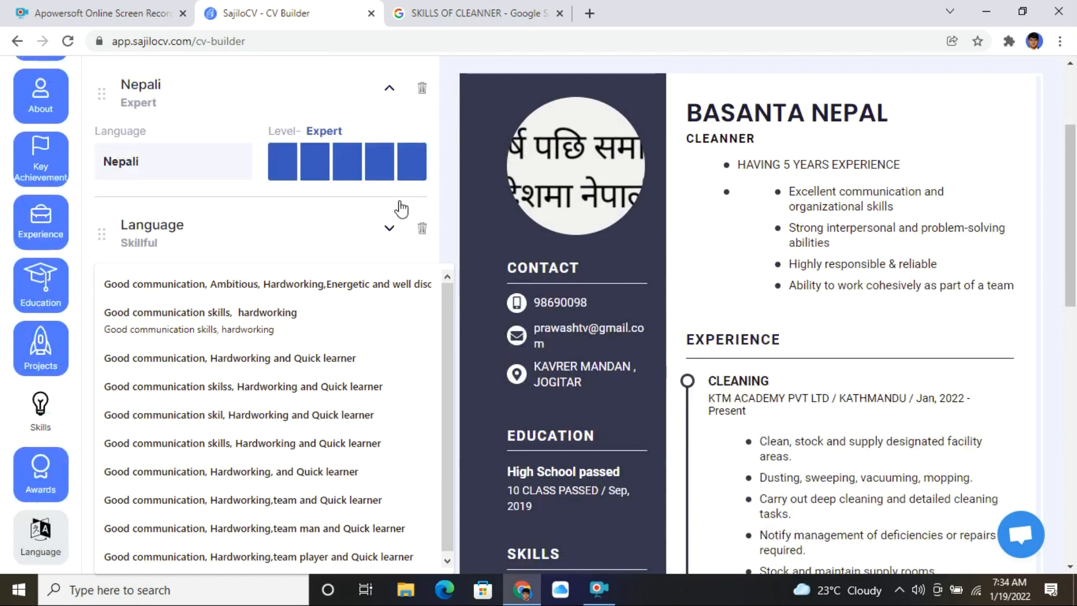
scroll(401, 209, down, 2)
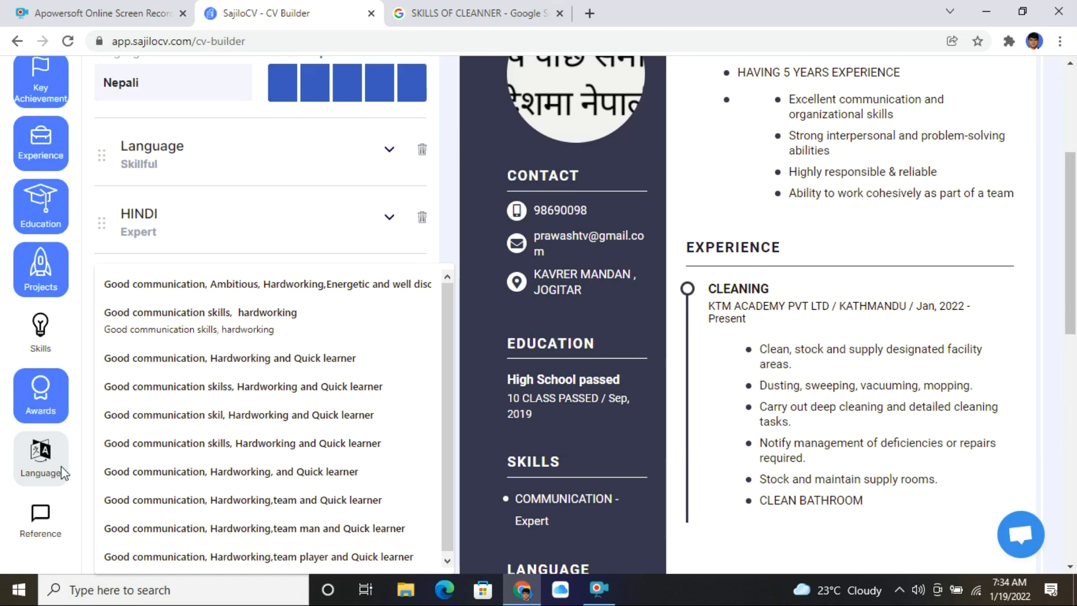
scroll(34, 347, down, 10)
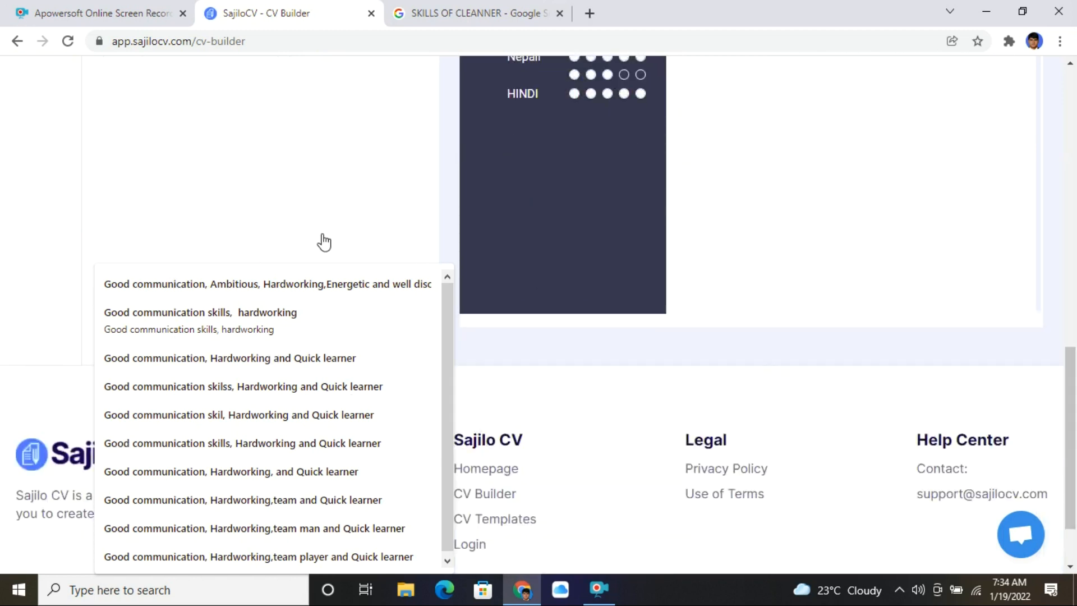
scroll(998, 300, up, 10)
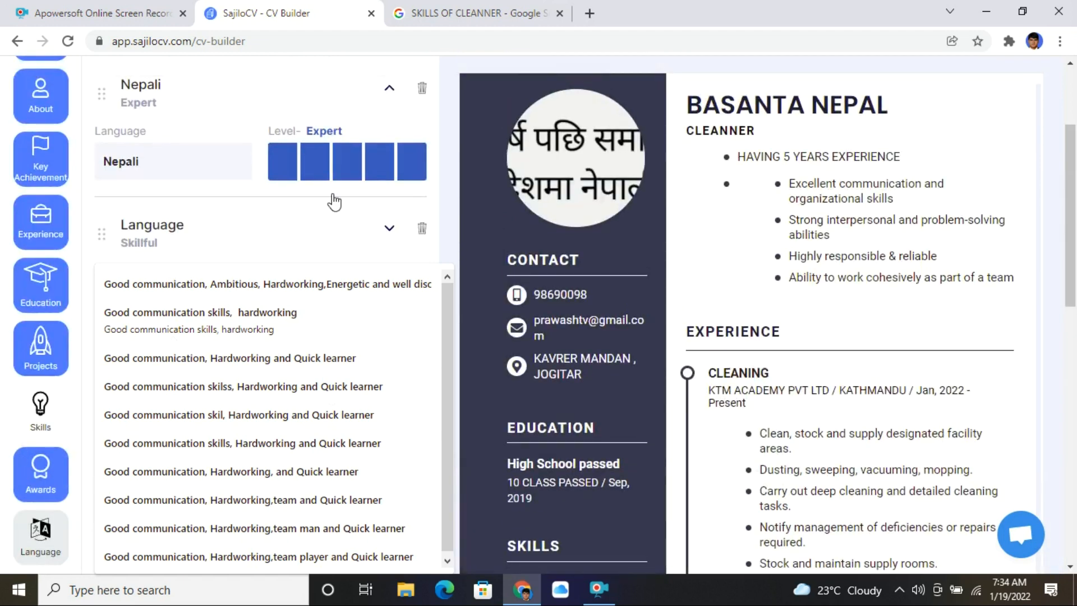
scroll(1061, 207, up, 3)
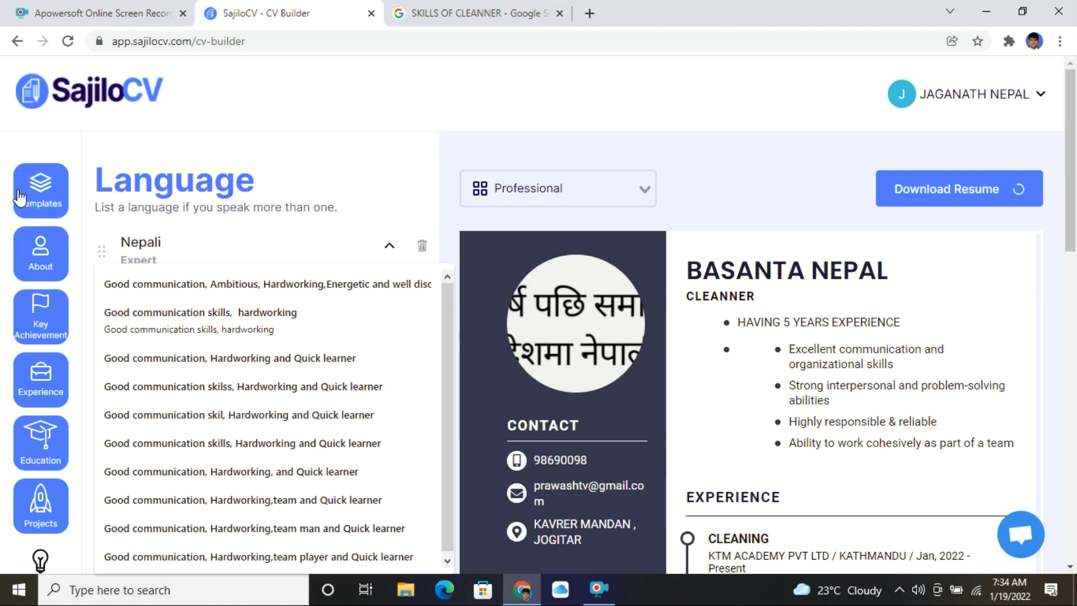
- In the template settings, keep the résumé on the Professional template
click(83, 216)
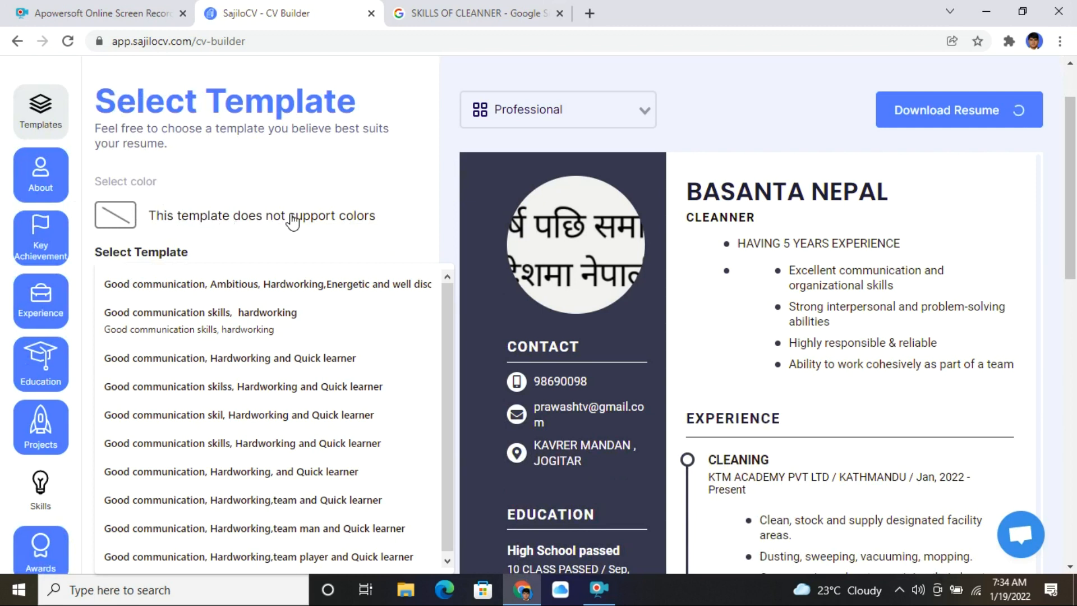
scroll(293, 221, up, 1)
click(547, 191)
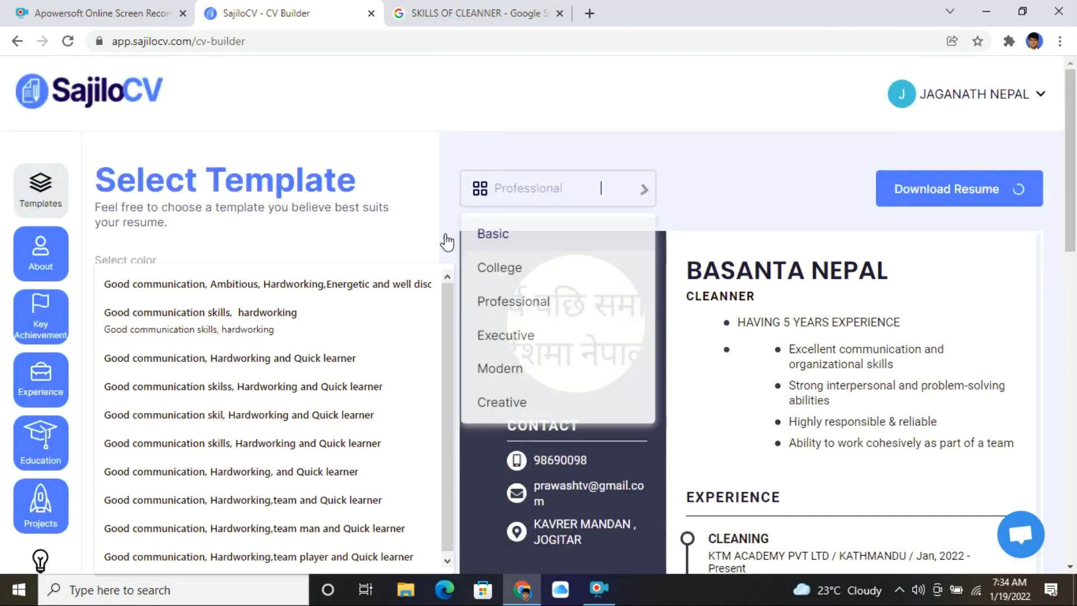
click(531, 303)
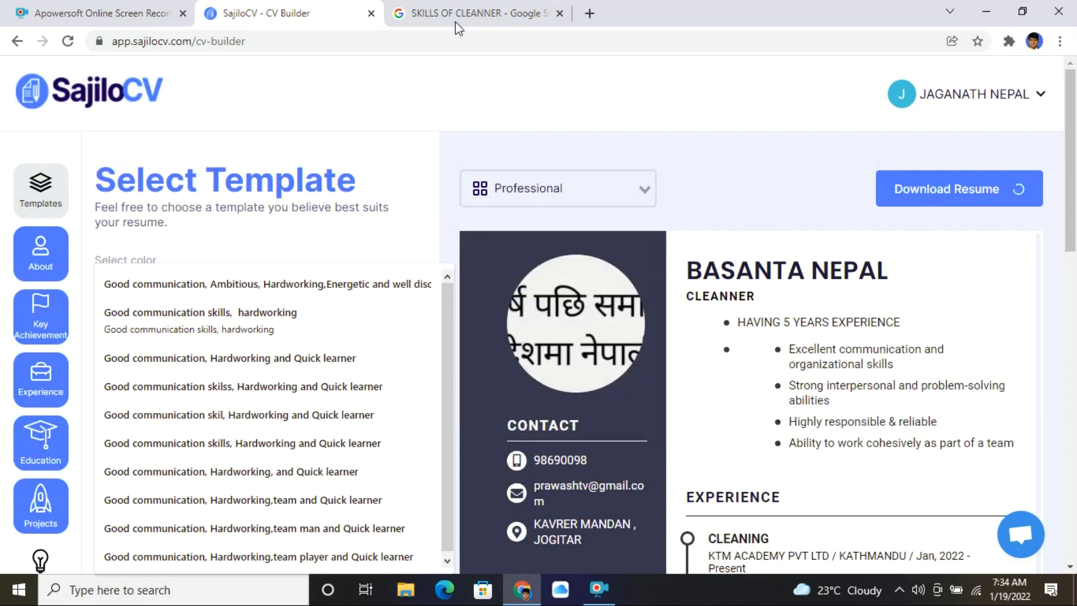
- Load canva.com in the Google search tab, using the address-bar suggestion for CAN
click(478, 21)
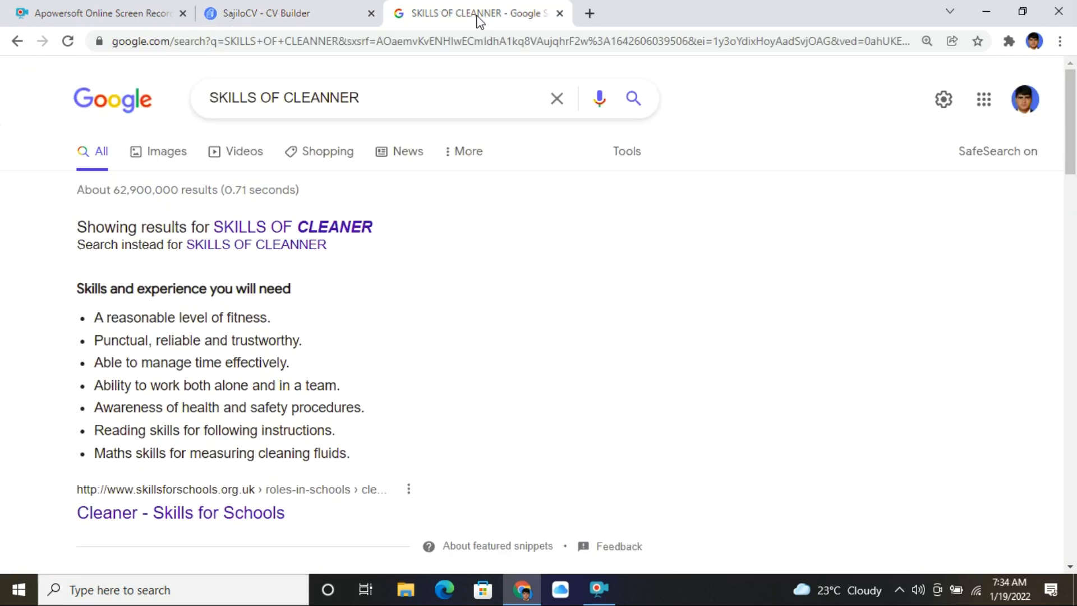
click(244, 45)
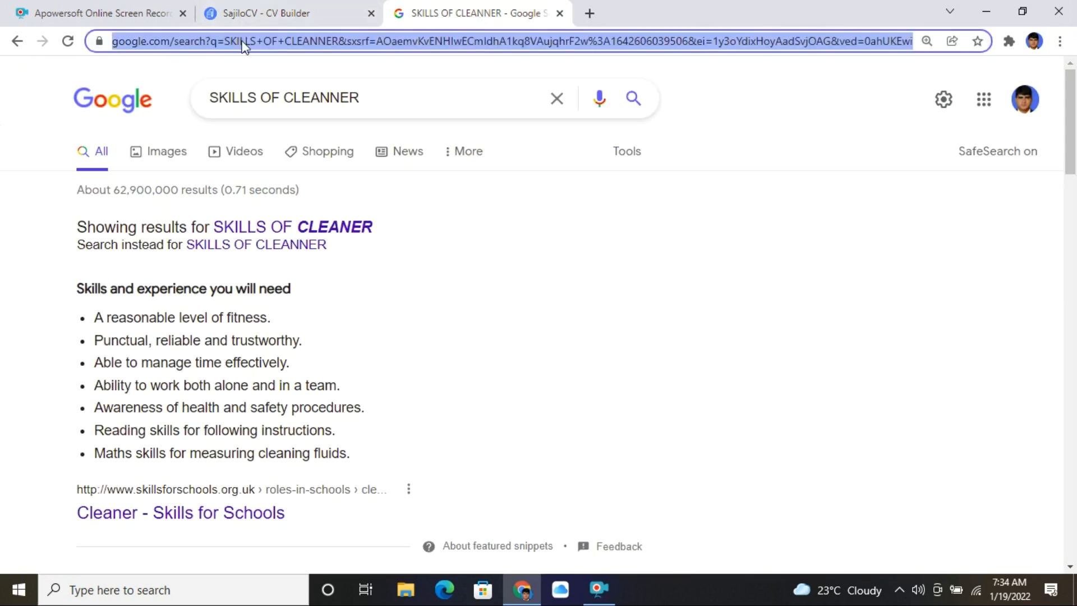
text(CANva.com)
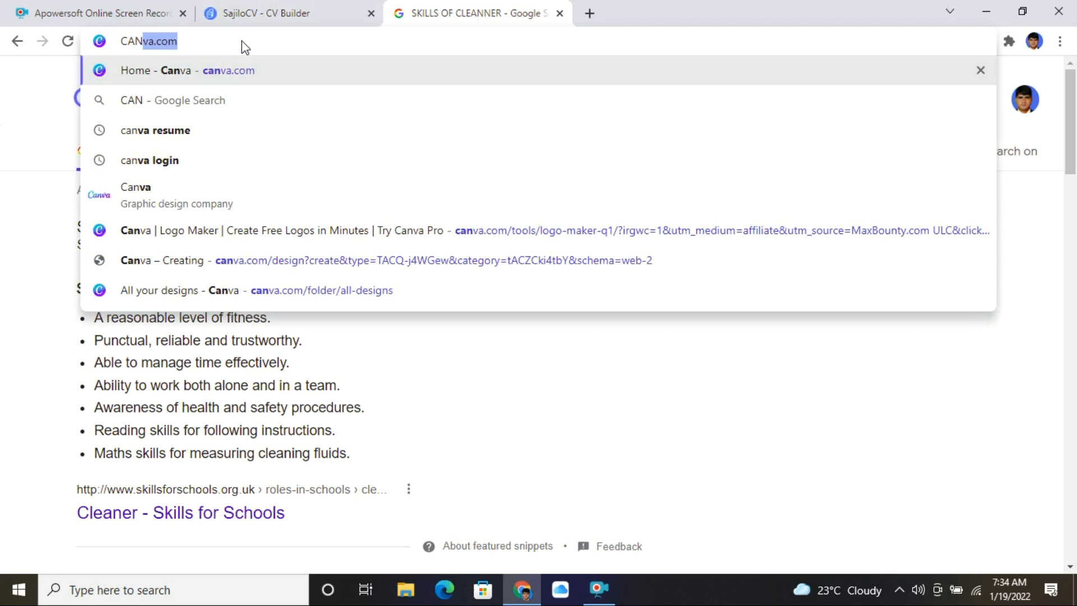
key(Return)
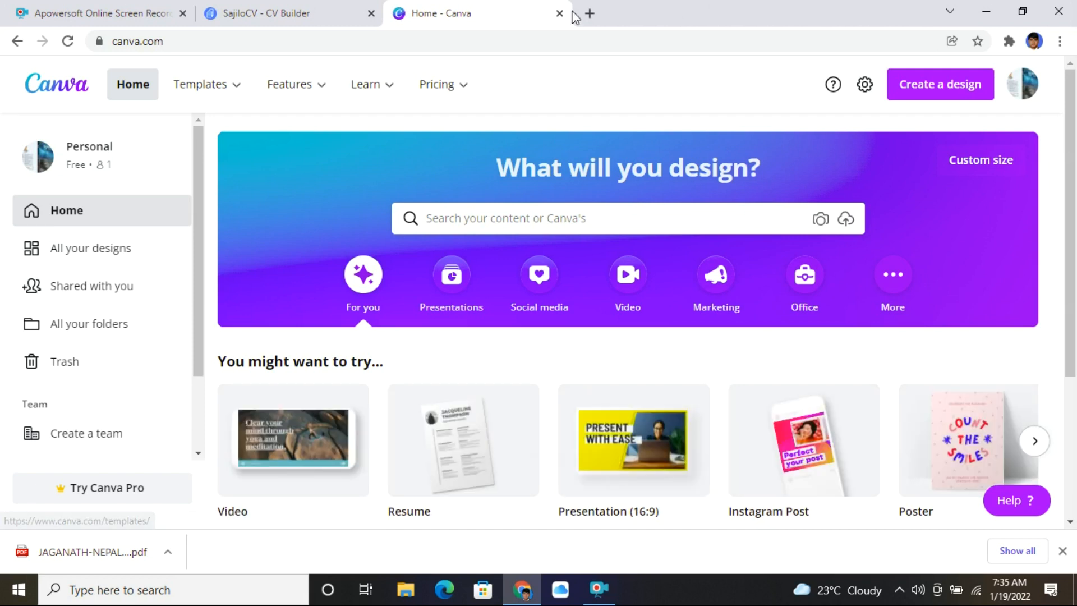
- Start a new Resume design at 21 × 29.7 cm in Canva
mouse_move(289, 94)
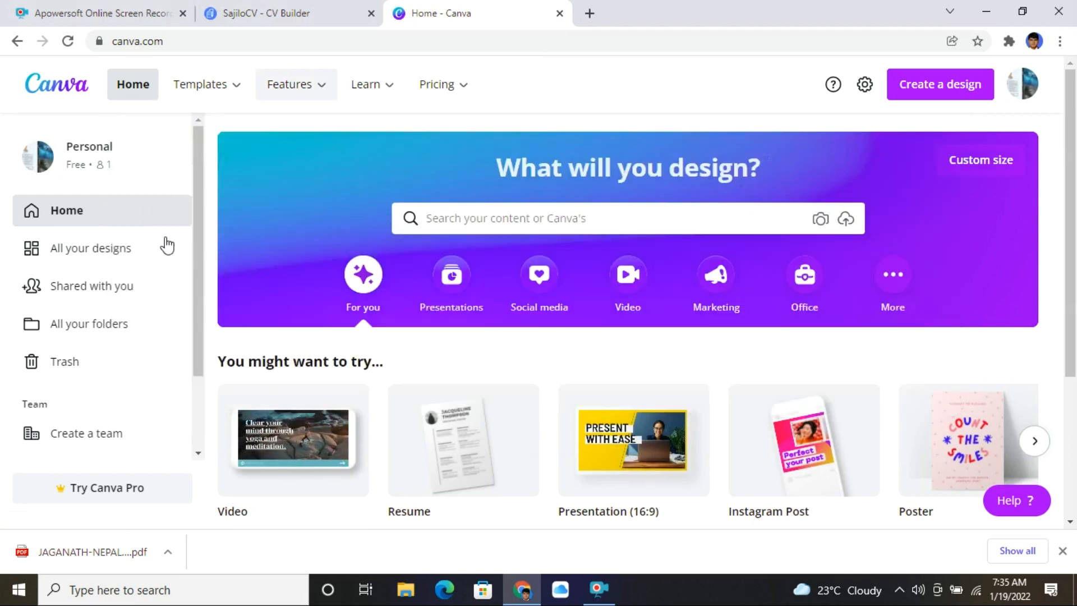
click(906, 90)
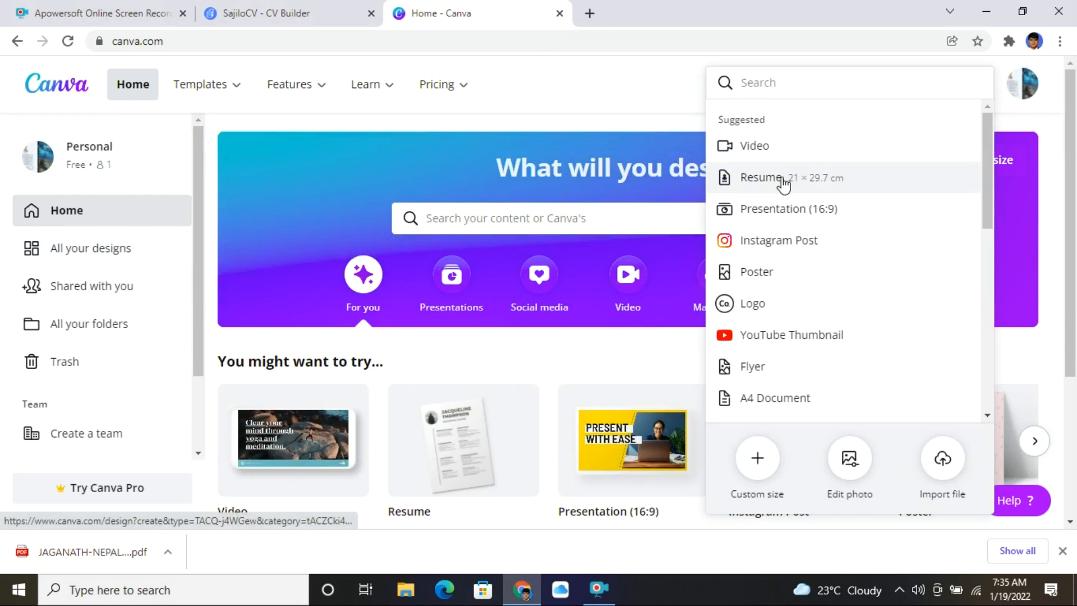
click(784, 181)
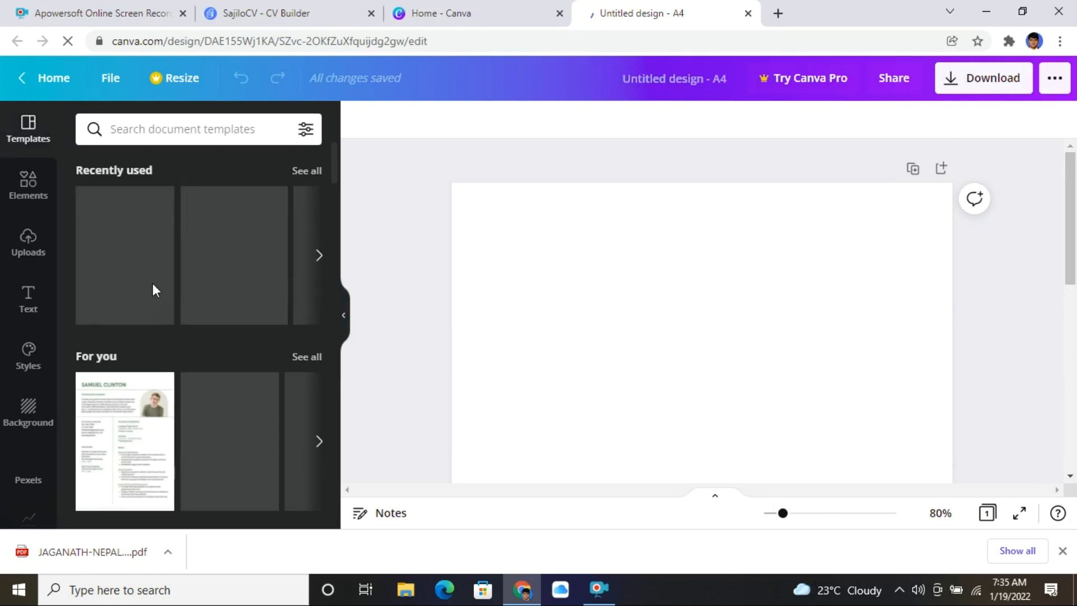
- Apply the first page of the White and Green Clean Lines Entry Level Fresher Resume template
click(116, 438)
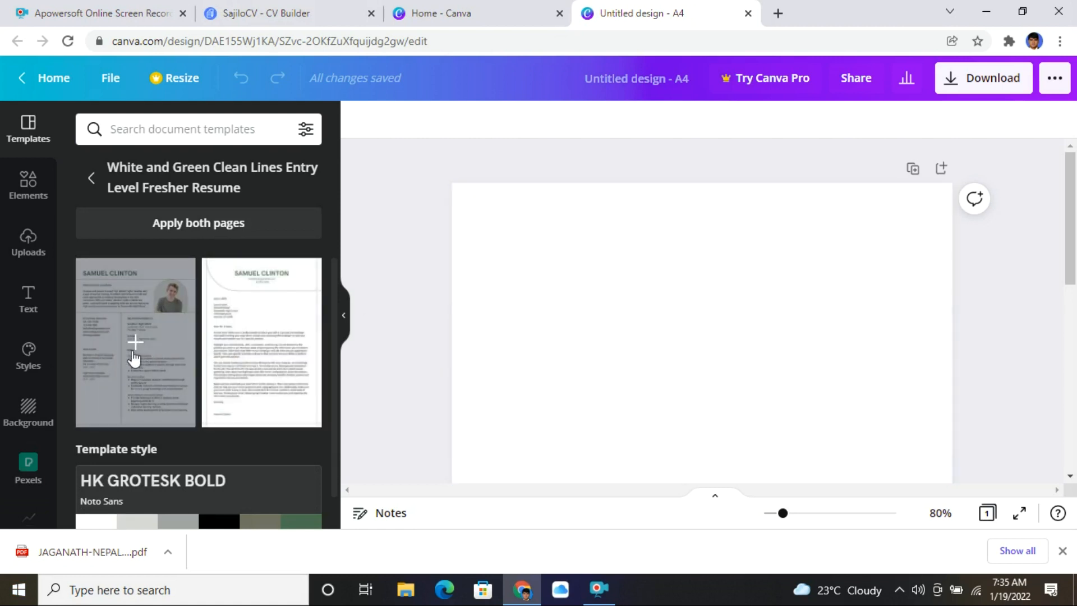
click(166, 356)
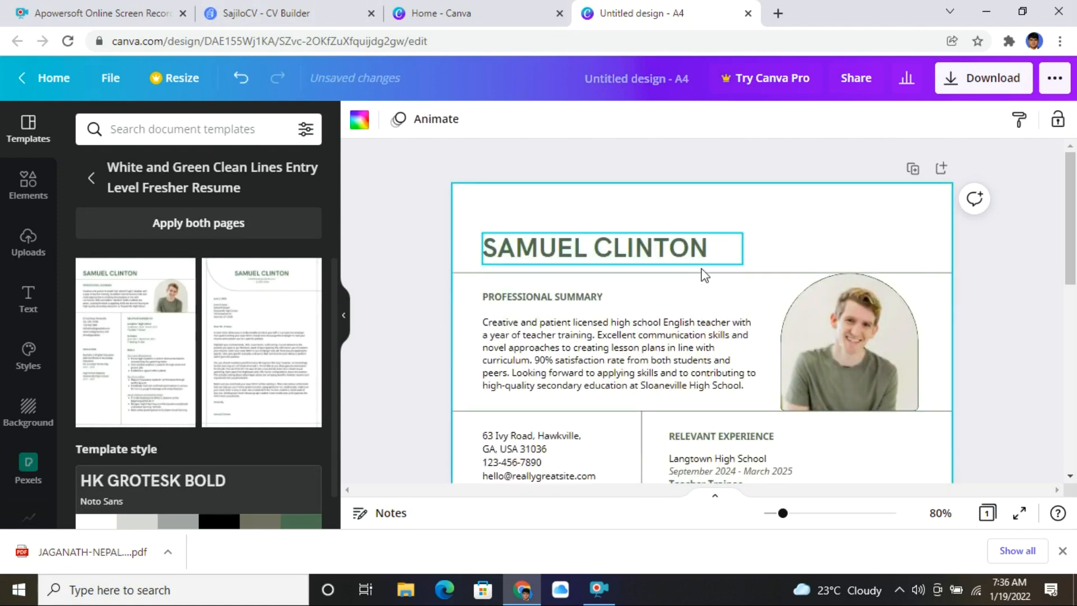
click(884, 382)
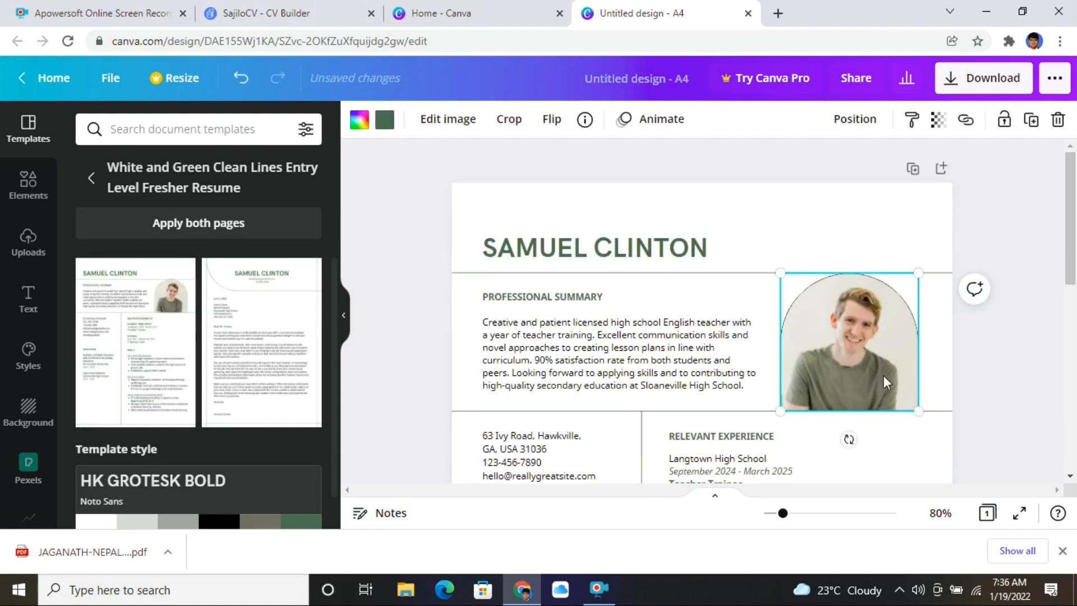
- Replace the template's sample name heading with the candidate's full name
click(603, 264)
double_click(625, 256)
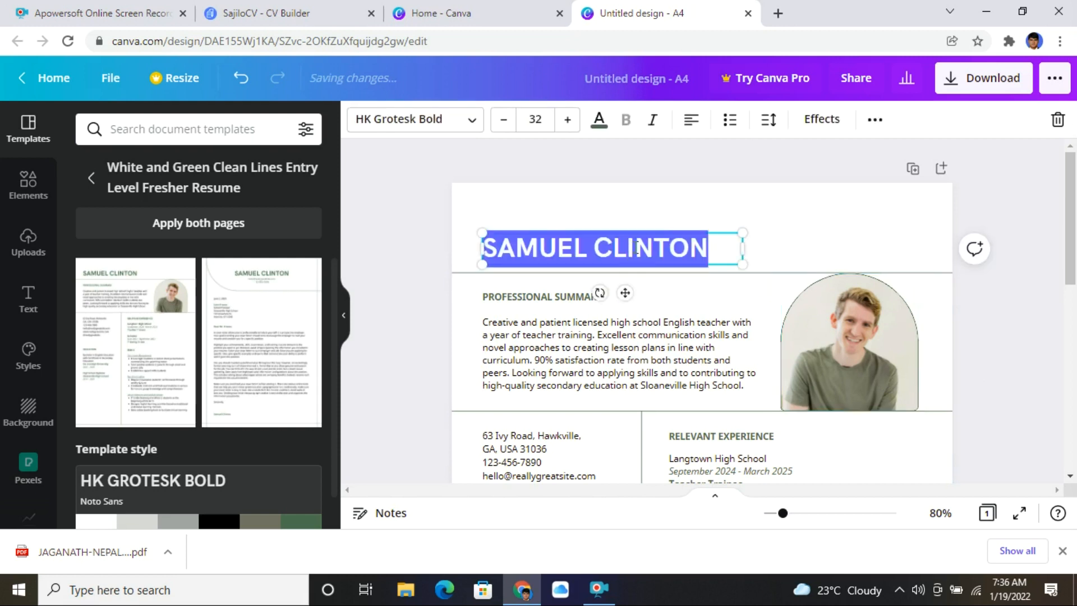
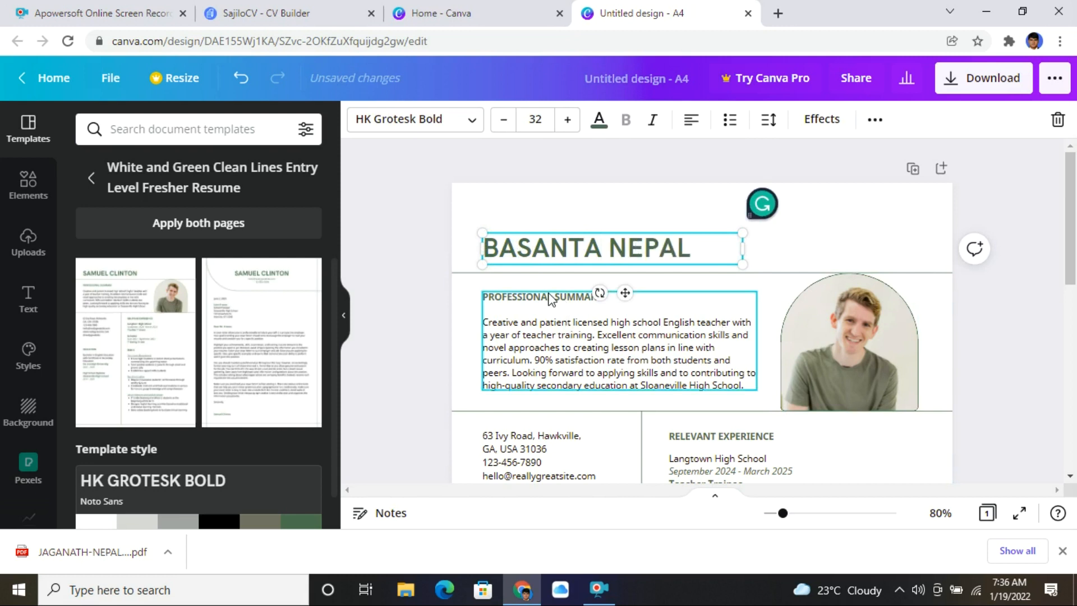
click(563, 343)
- Review the summary, Relevant Experience, Skills, Education and name text boxes
scroll(612, 359, down, 5)
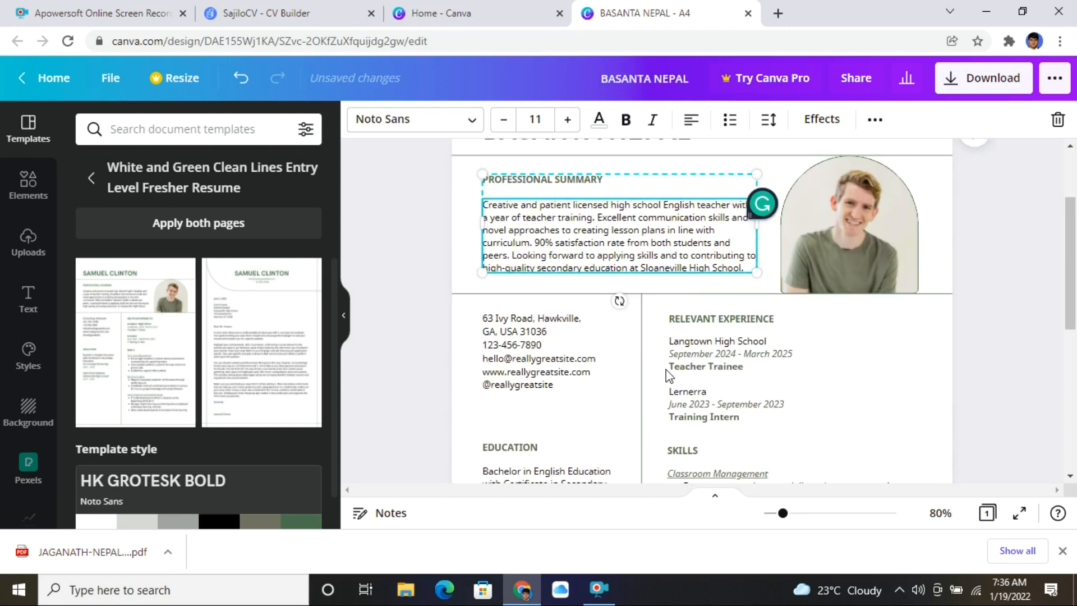
click(722, 263)
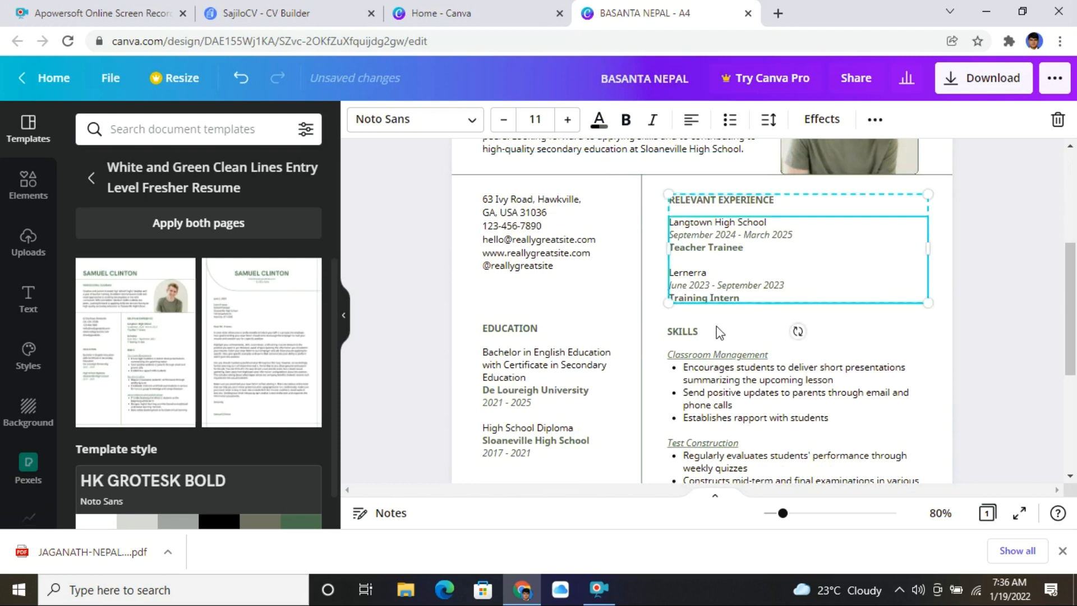
click(686, 338)
click(519, 339)
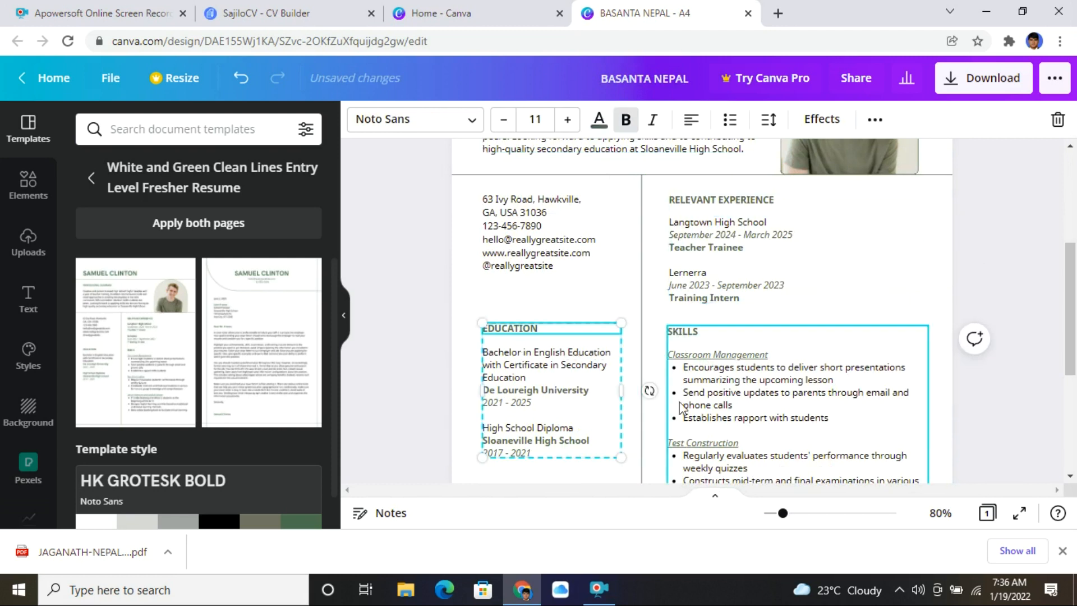
scroll(684, 407, down, 5)
scroll(742, 374, up, 10)
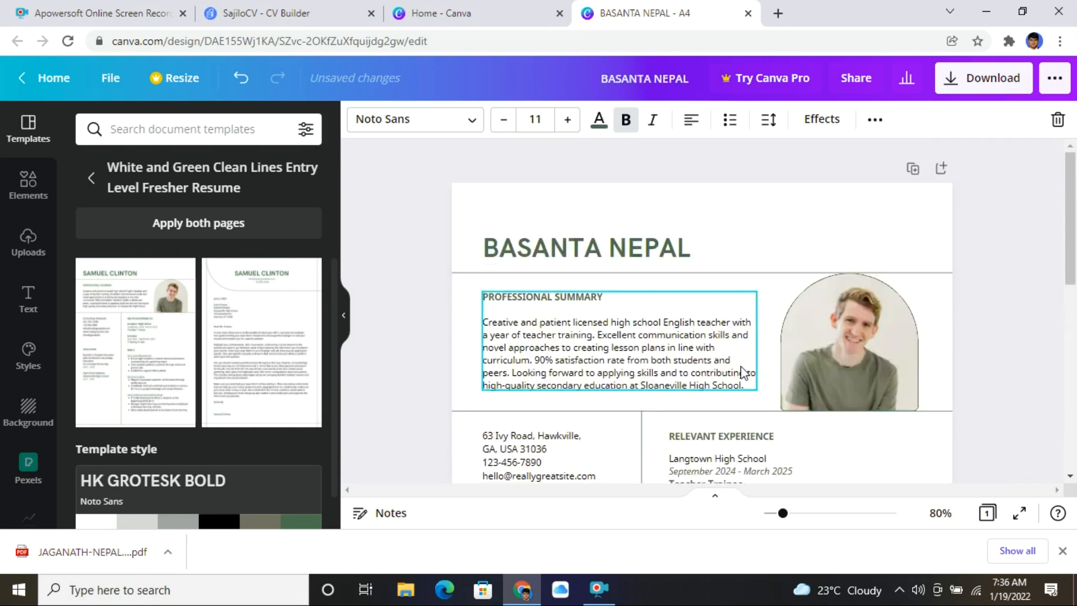
click(735, 246)
scroll(584, 400, down, 7)
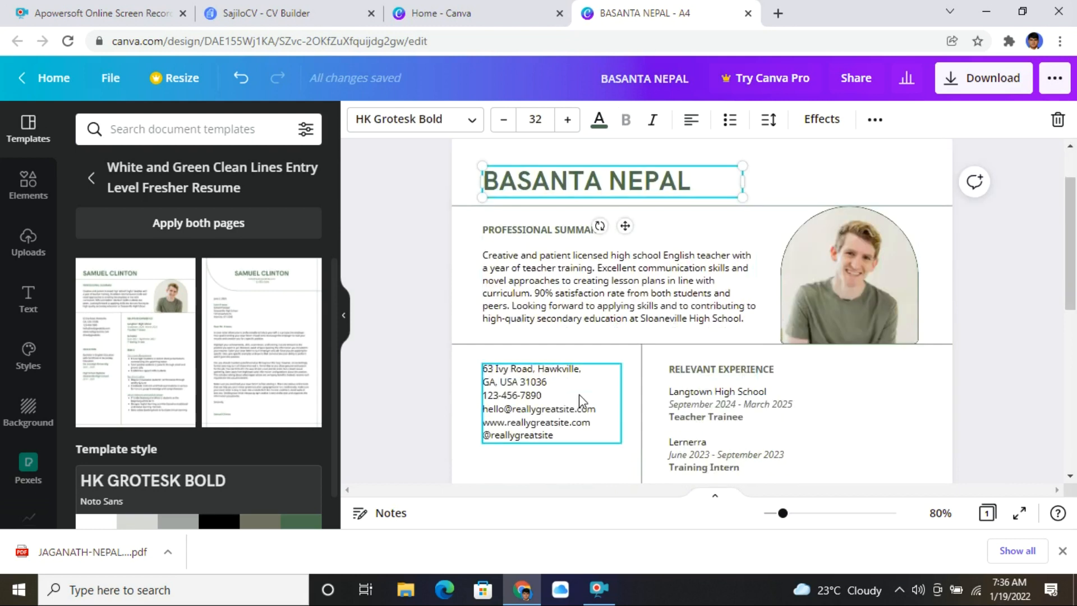
scroll(730, 365, down, 3)
scroll(913, 305, up, 10)
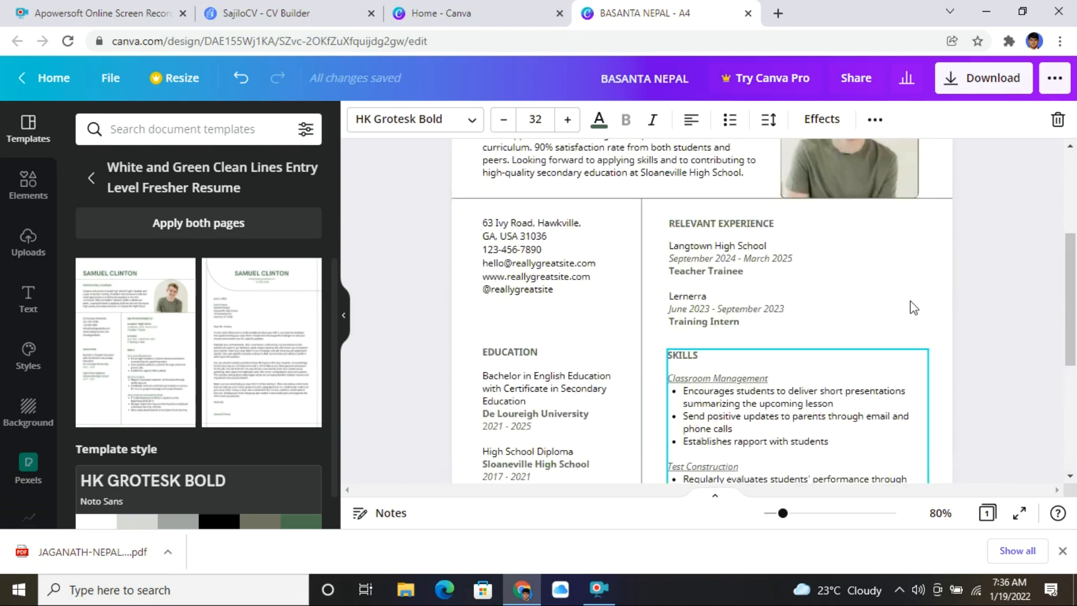
- Export the résumé as a PNG image and open the downloaded file
click(962, 82)
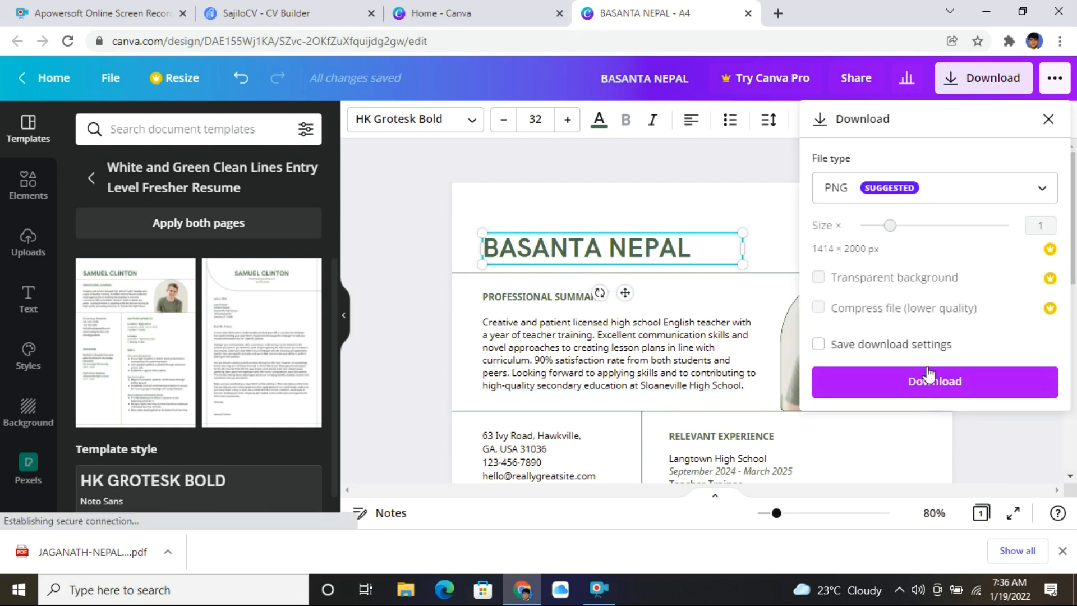
click(857, 392)
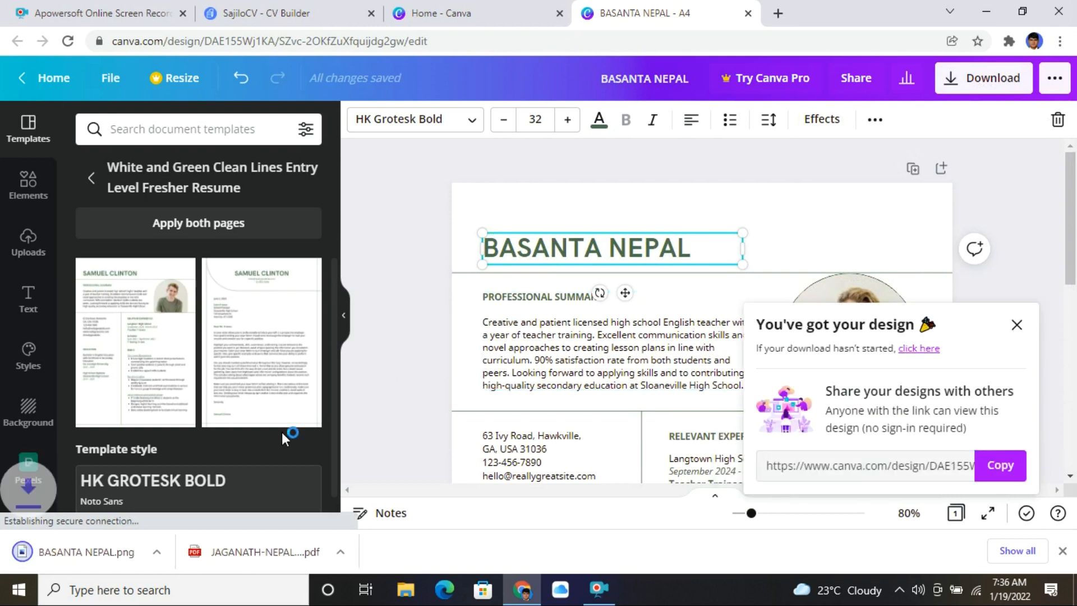
click(102, 562)
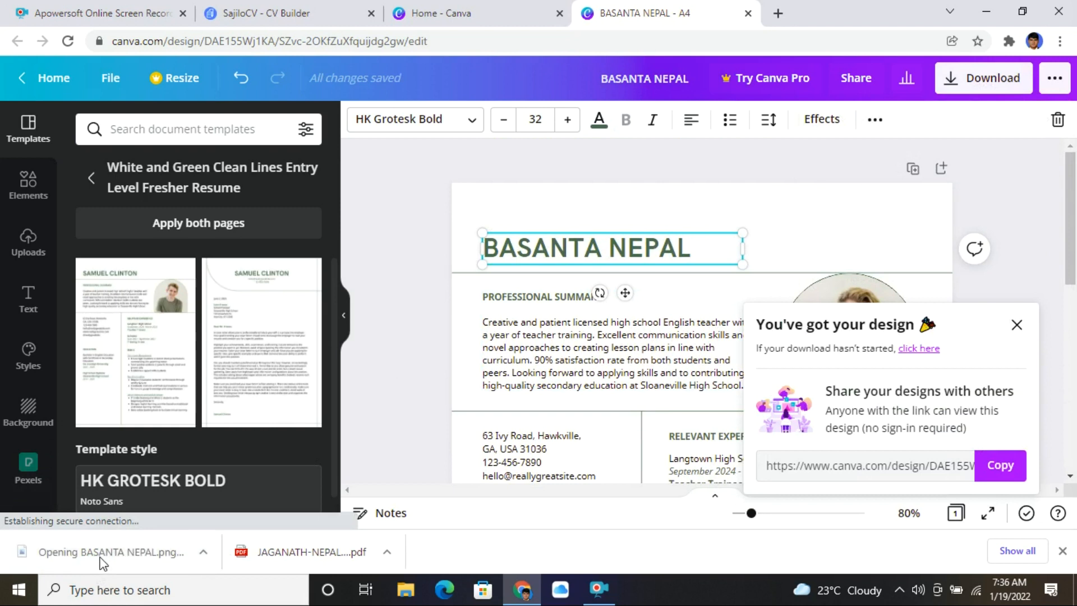